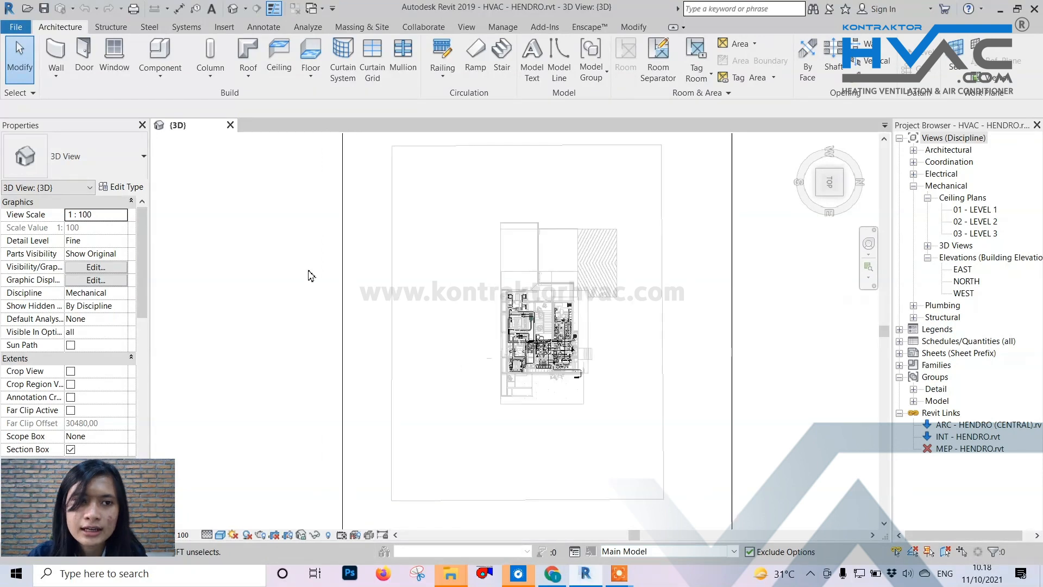
# - Start a rectangular duct on 01 - LEVEL 1 and set its size to 8" wide and 10" high
pyautogui.click(186, 27)
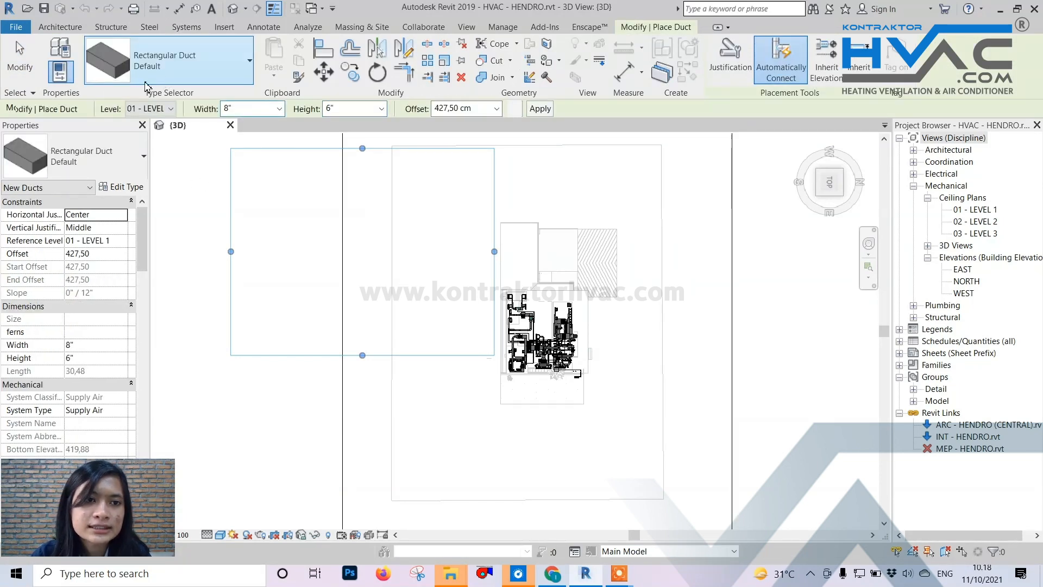
pyautogui.click(280, 109)
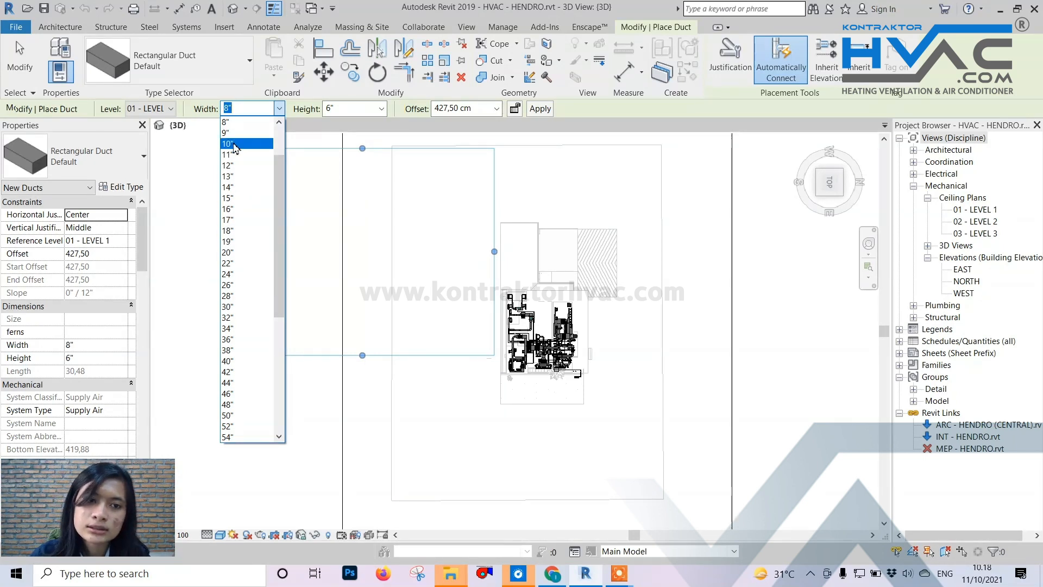
pyautogui.click(234, 122)
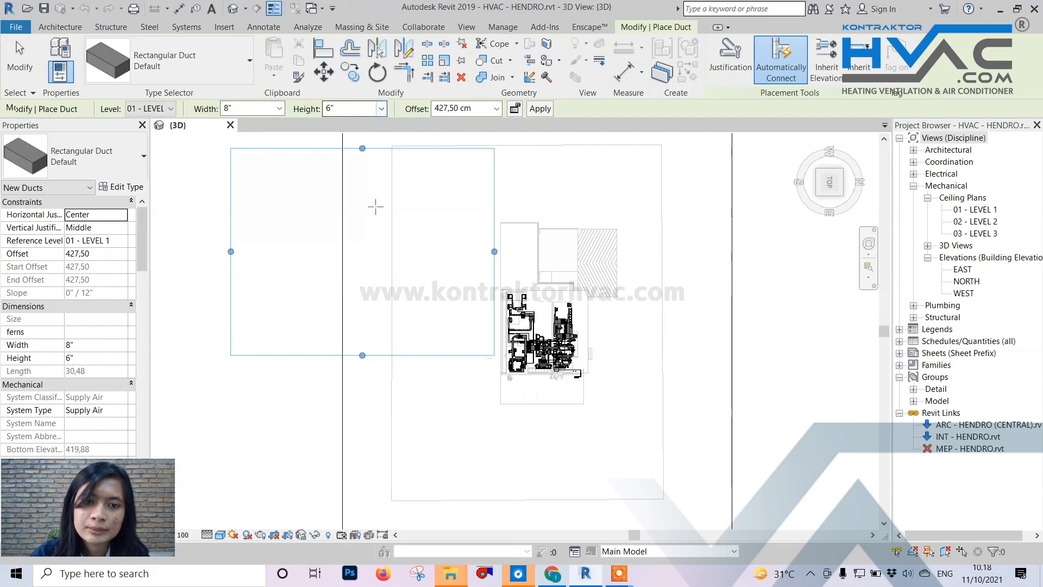
pyautogui.click(382, 109)
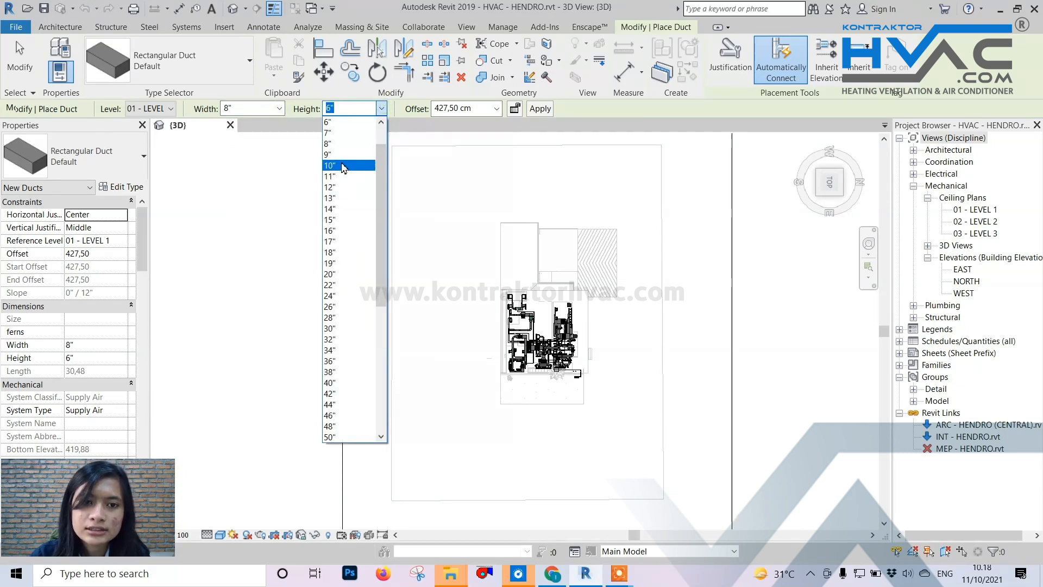
pyautogui.click(343, 166)
# - Draw a straight vertical duct run about 525 cm long in the empty area beside the building plan
pyautogui.scroll(4, 429, 381)
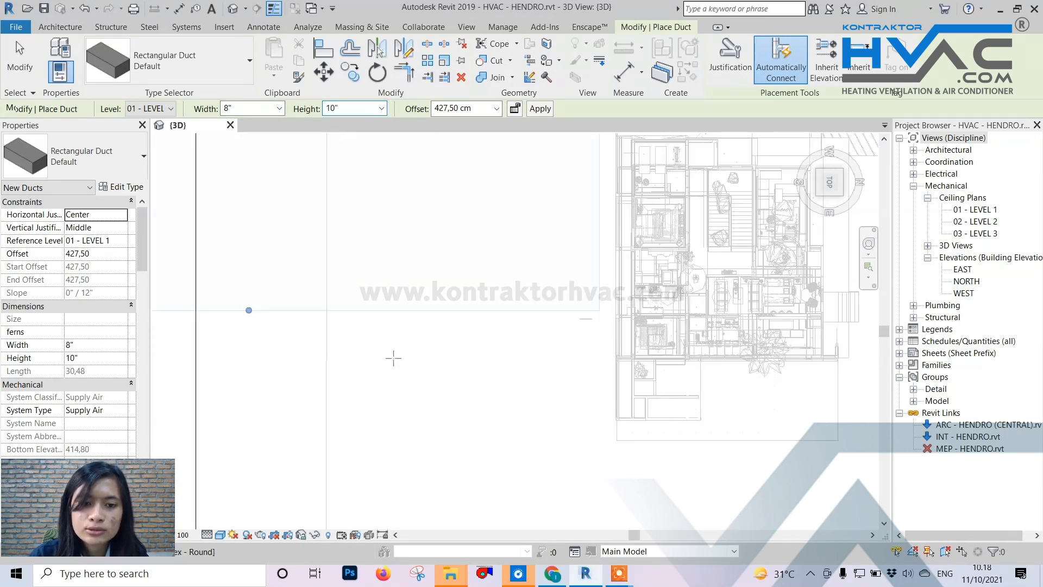
pyautogui.scroll(2, 388, 367)
pyautogui.click(386, 377)
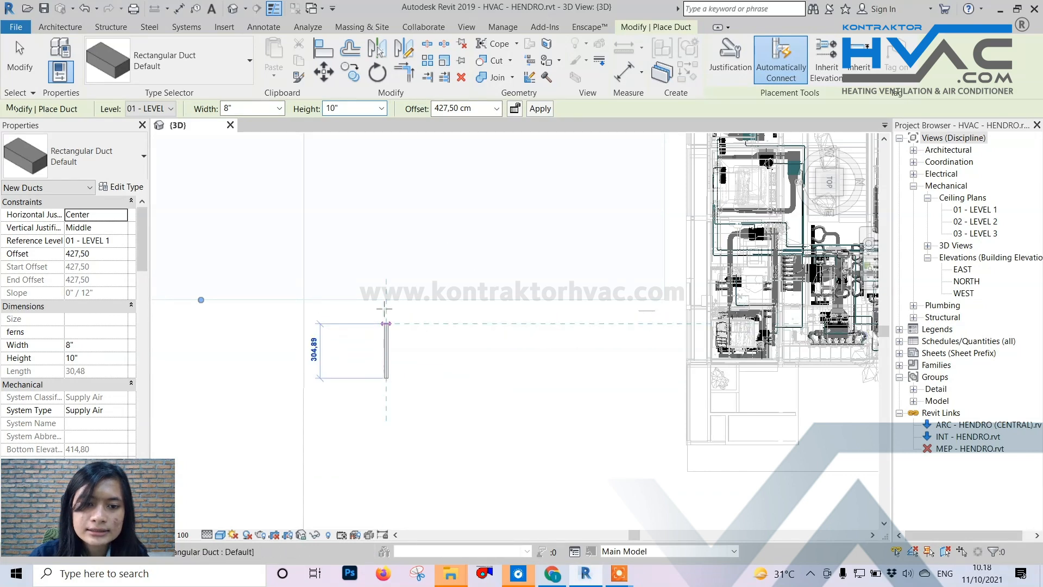
pyautogui.click(386, 284)
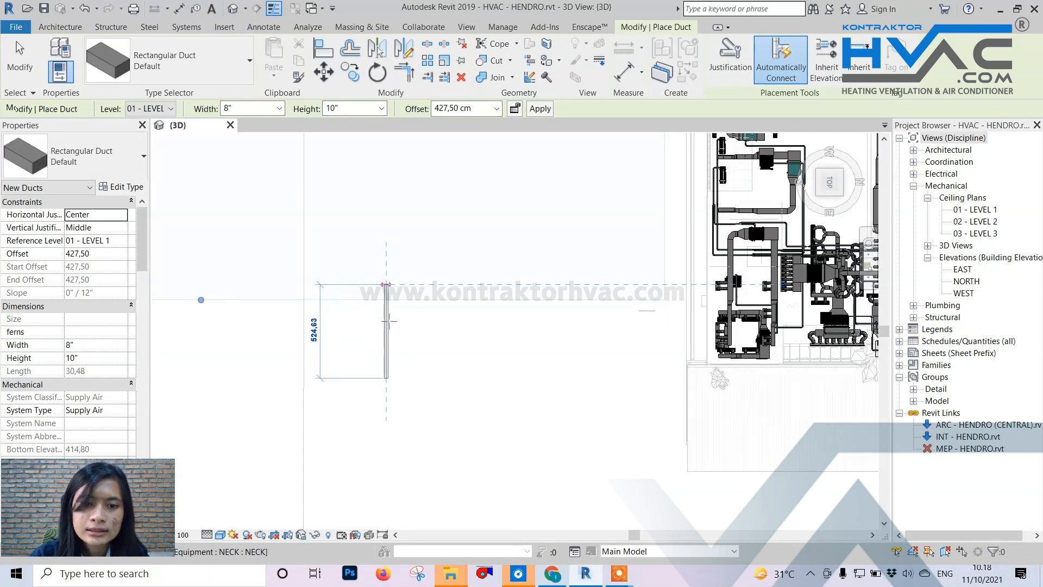
pyautogui.scroll(5, 389, 326)
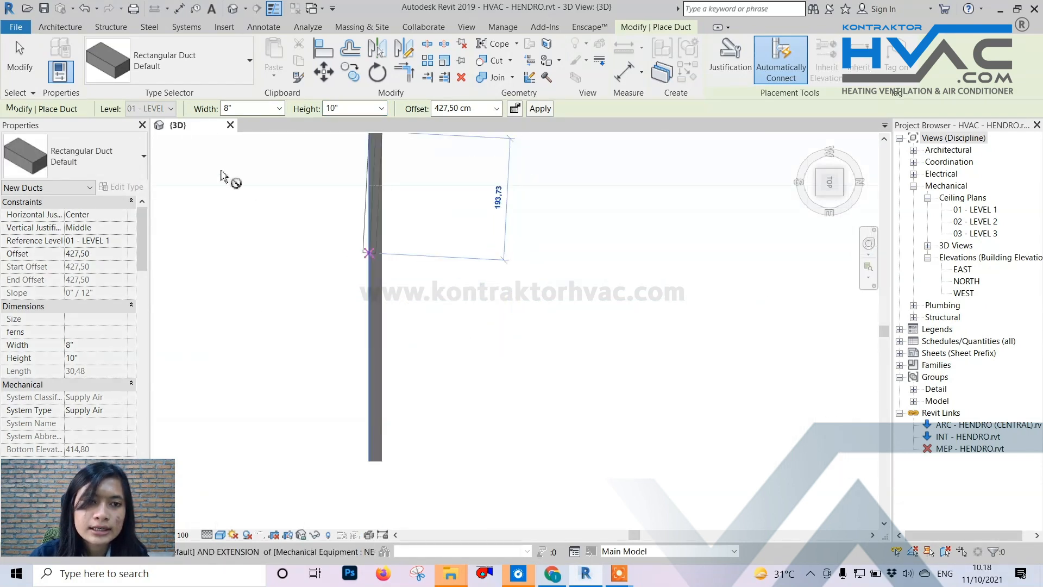
pyautogui.click(20, 60)
pyautogui.scroll(-5, 347, 267)
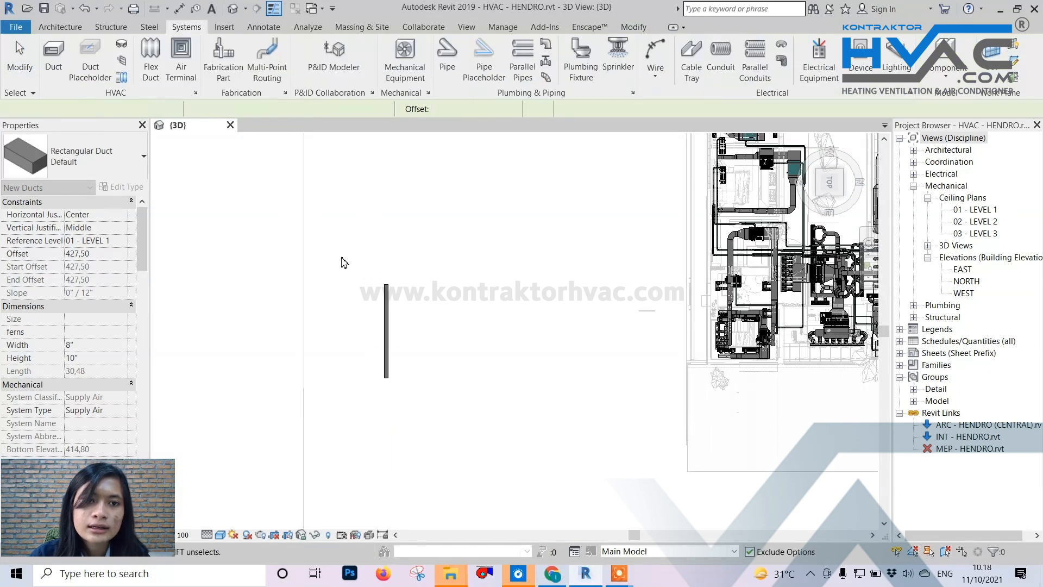
pyautogui.press('Escape')
# - Select the new duct, examine it from several 3D angles, and return to the top view
pyautogui.scroll(4, 391, 375)
pyautogui.click(410, 373)
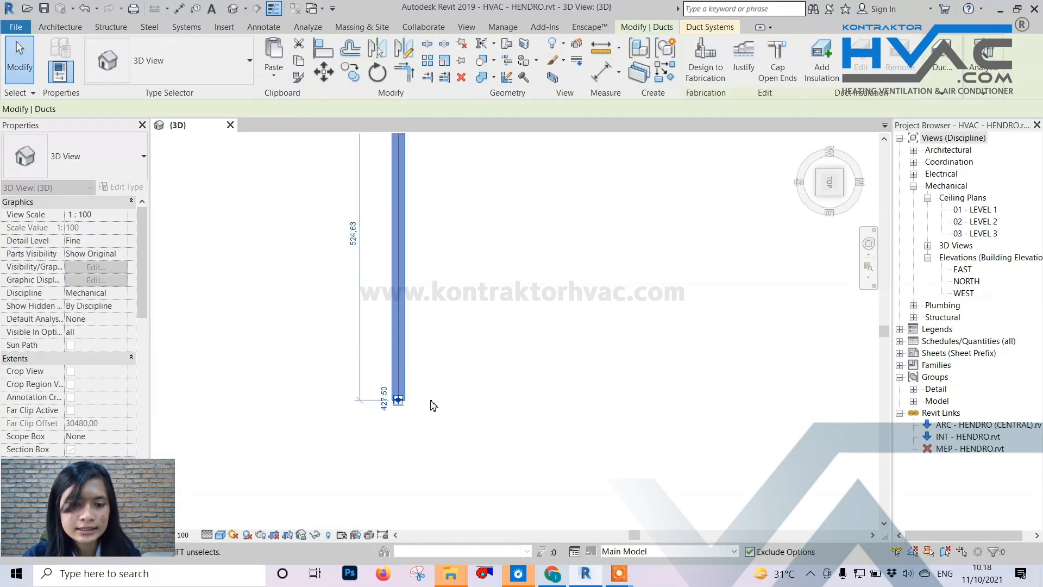
pyautogui.keyDown('shift'); pyautogui.moveTo(442, 407); pyautogui.dragTo(543, 231, button='middle'); pyautogui.keyUp('shift')
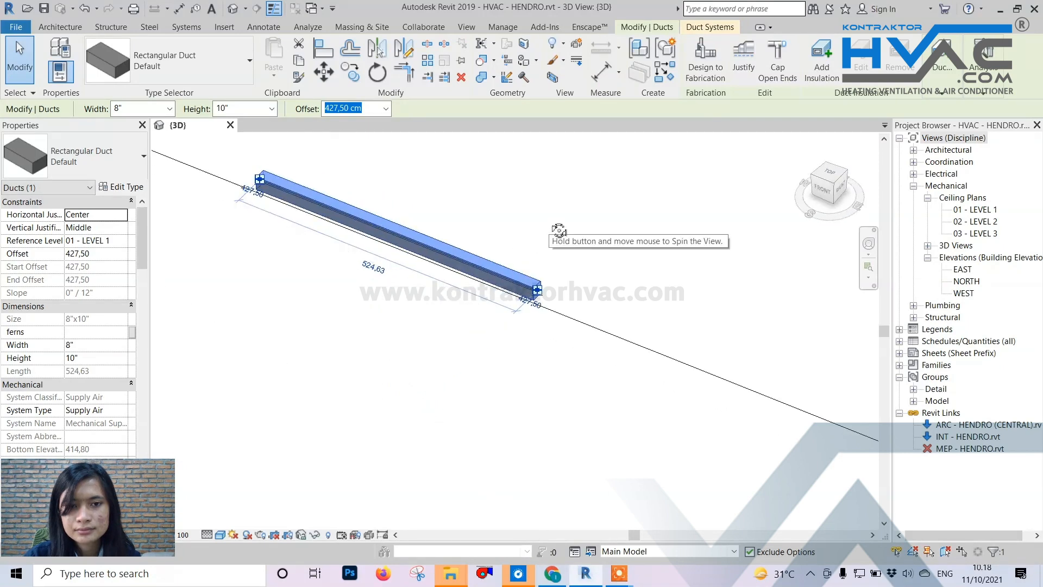
pyautogui.scroll(2, 495, 271)
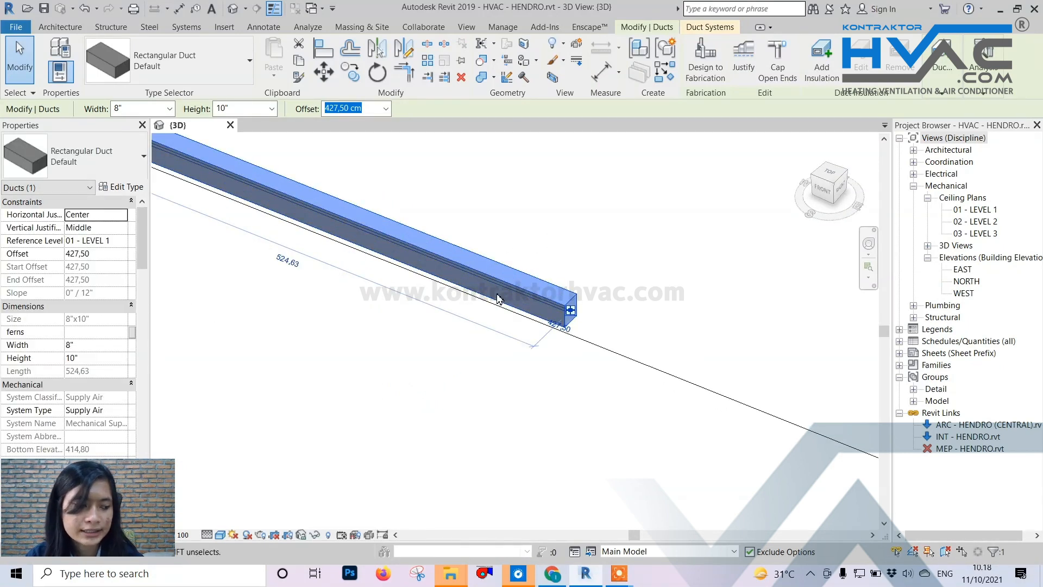
pyautogui.scroll(-3, 498, 299)
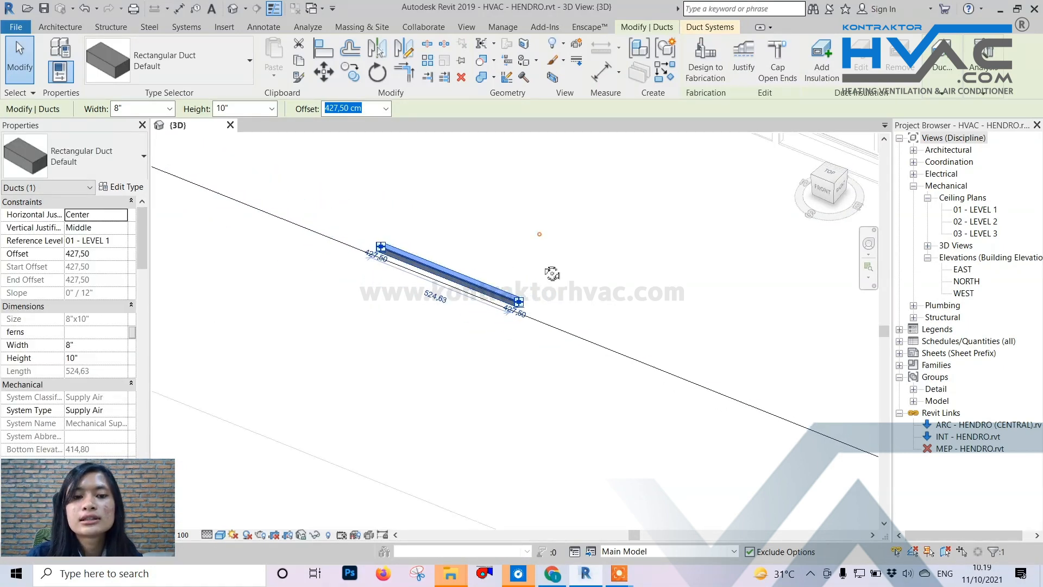
pyautogui.keyDown('shift'); pyautogui.moveTo(552, 273); pyautogui.dragTo(469, 362, button='middle'); pyautogui.keyUp('shift')
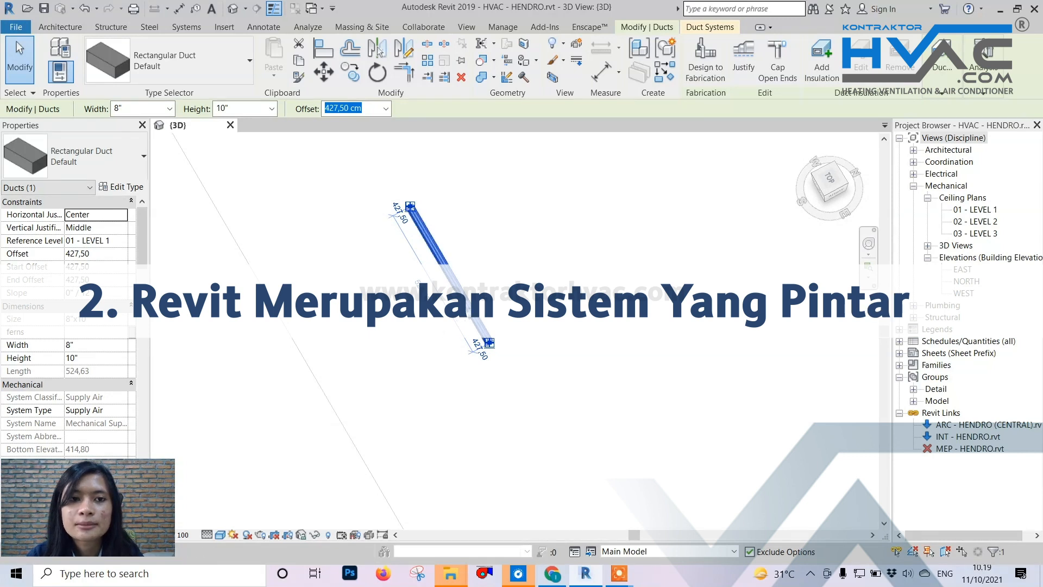
pyautogui.click(829, 179)
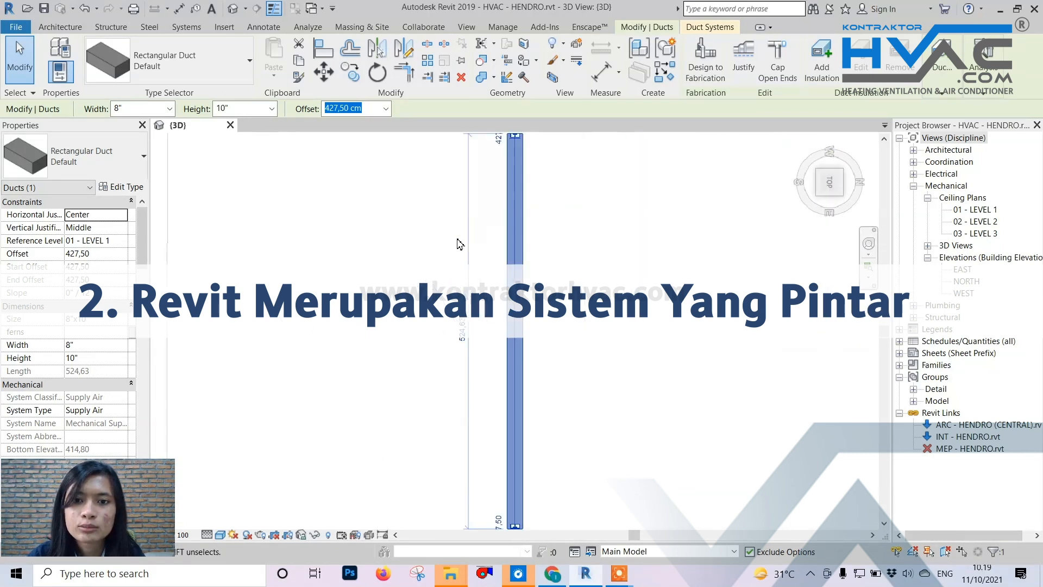
pyautogui.scroll(-3, 359, 209)
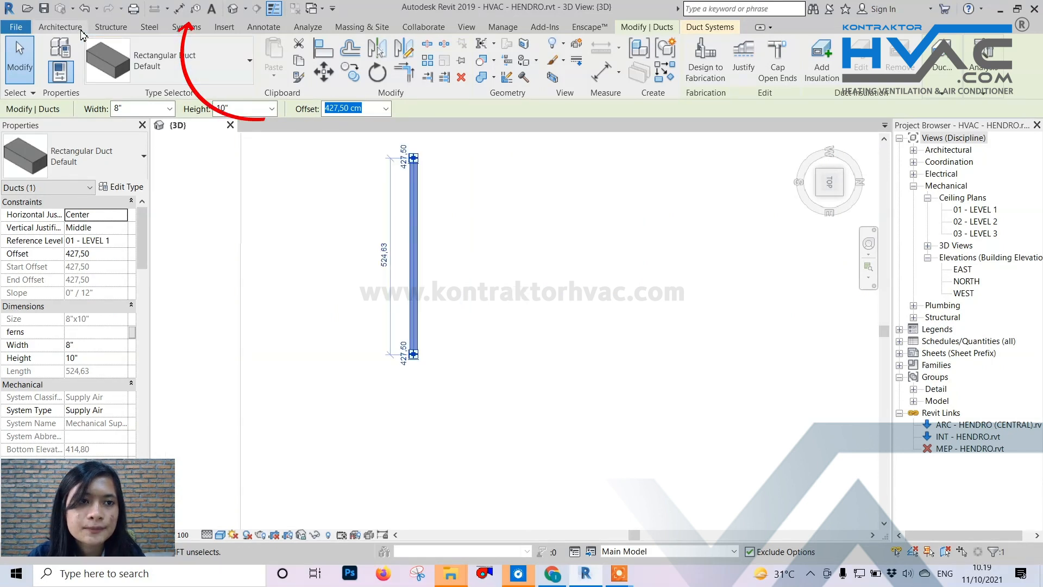
# - Place a Rectangular Wye Curved Transition - DTL duct fitting on the lower end of the duct
pyautogui.click(187, 27)
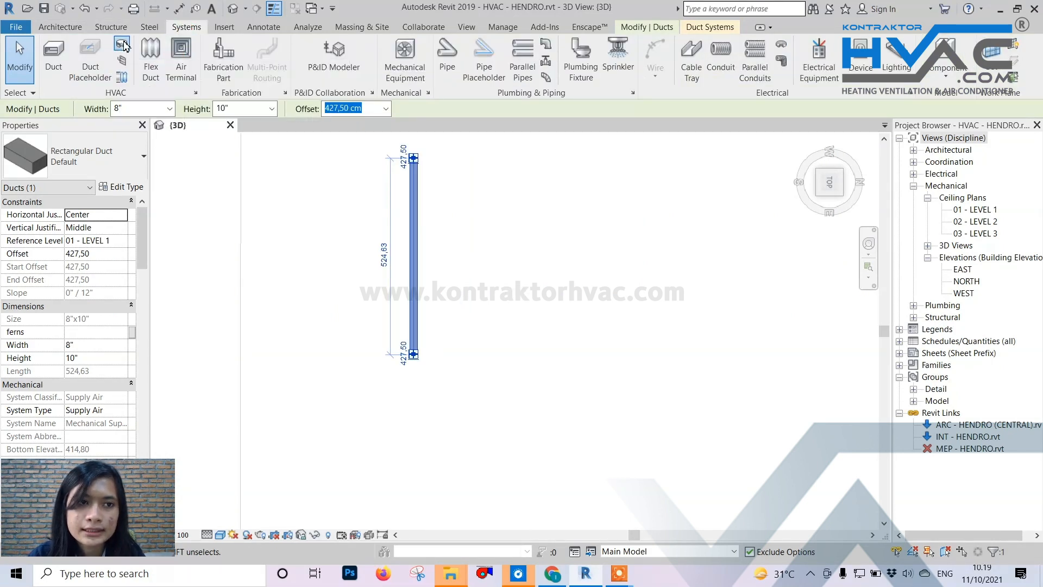
pyautogui.click(90, 51)
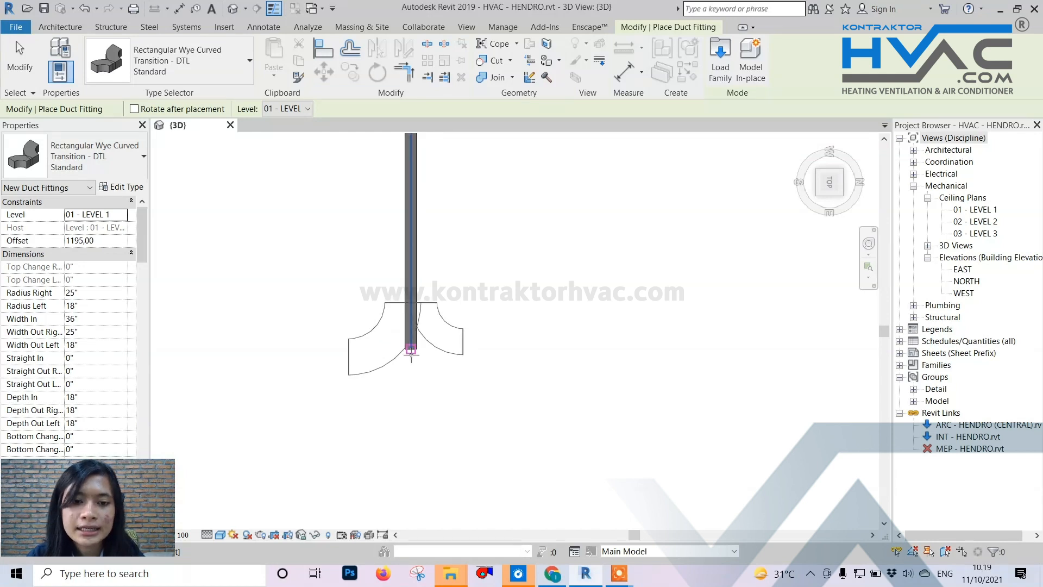
pyautogui.click(412, 349)
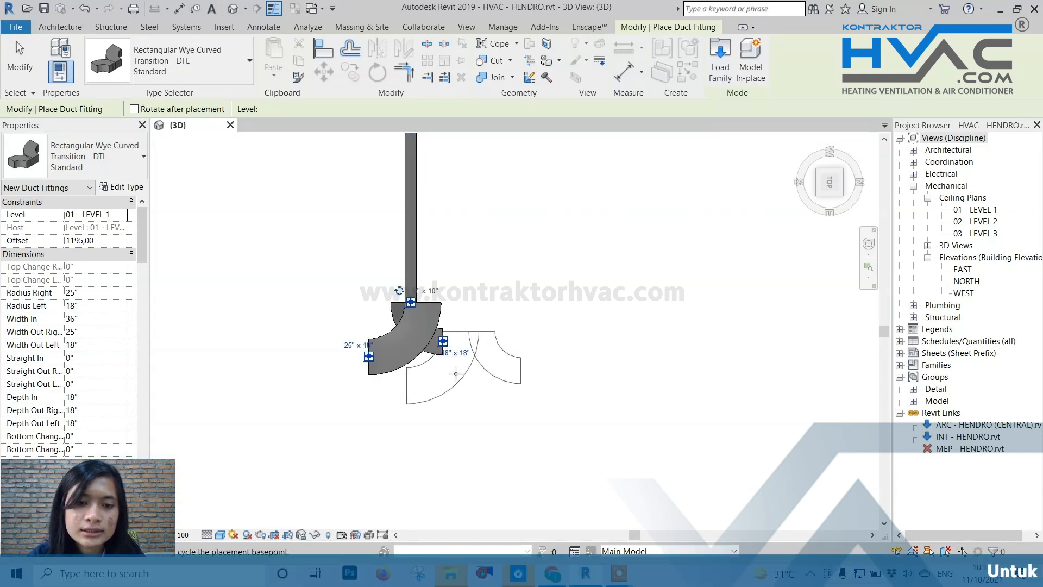
pyautogui.press('Escape')
pyautogui.press('Escape')
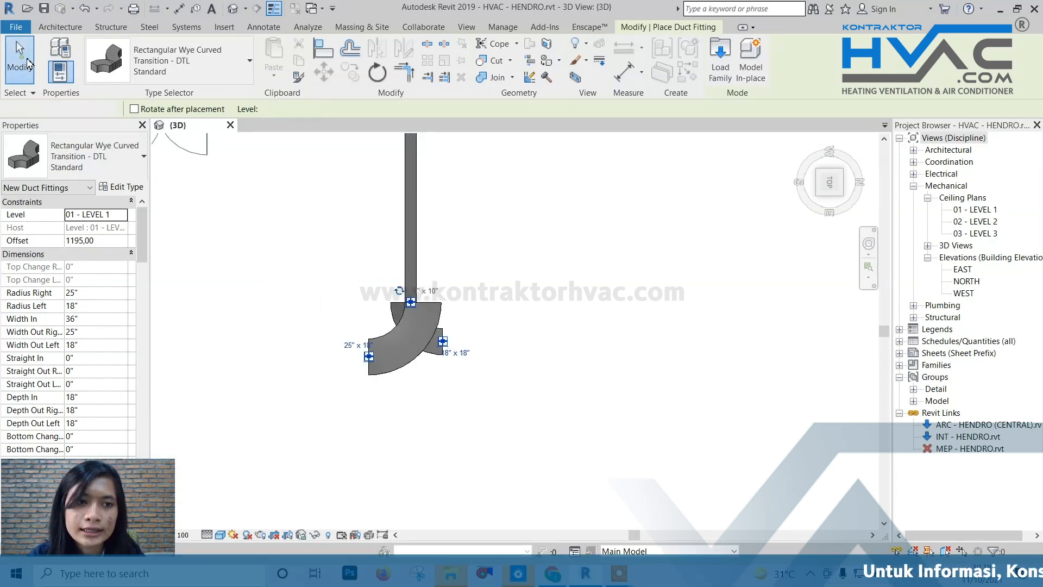
# - Resize the wye fitting's 25" x 18" outlet to 6" x 6"
pyautogui.click(418, 362)
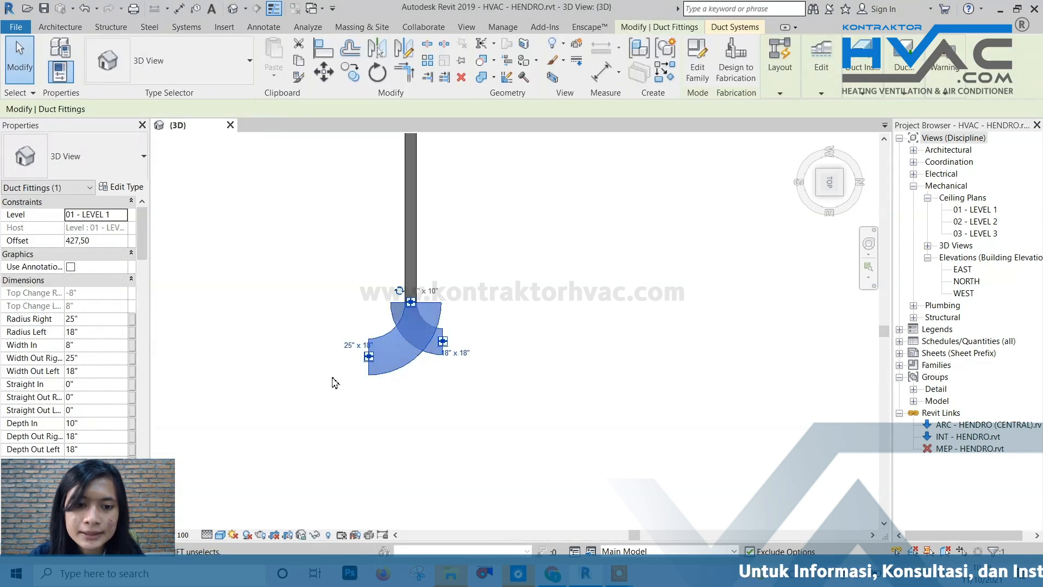
pyautogui.scroll(3, 350, 364)
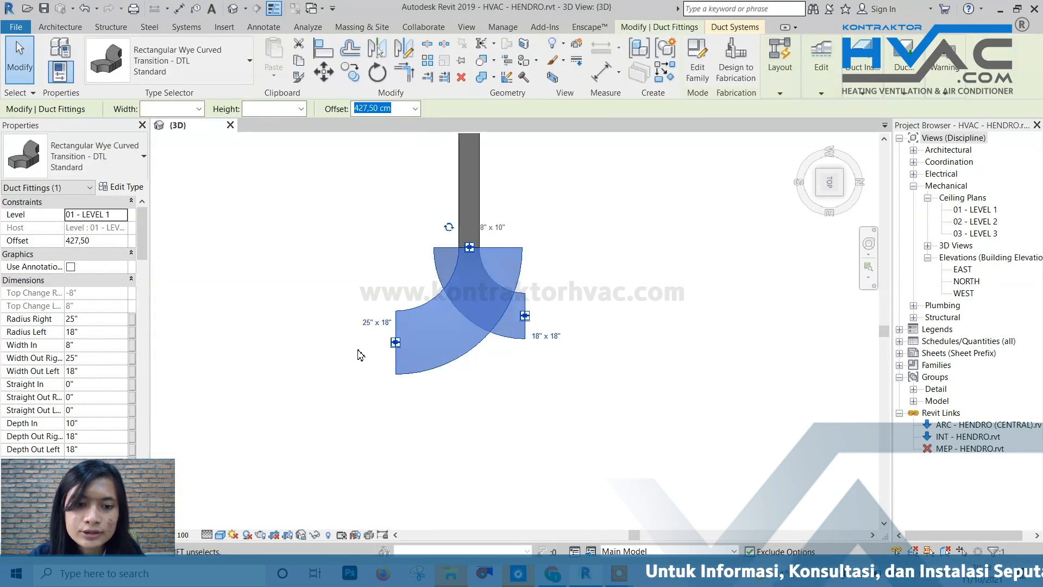
pyautogui.click(368, 322)
pyautogui.write('6')
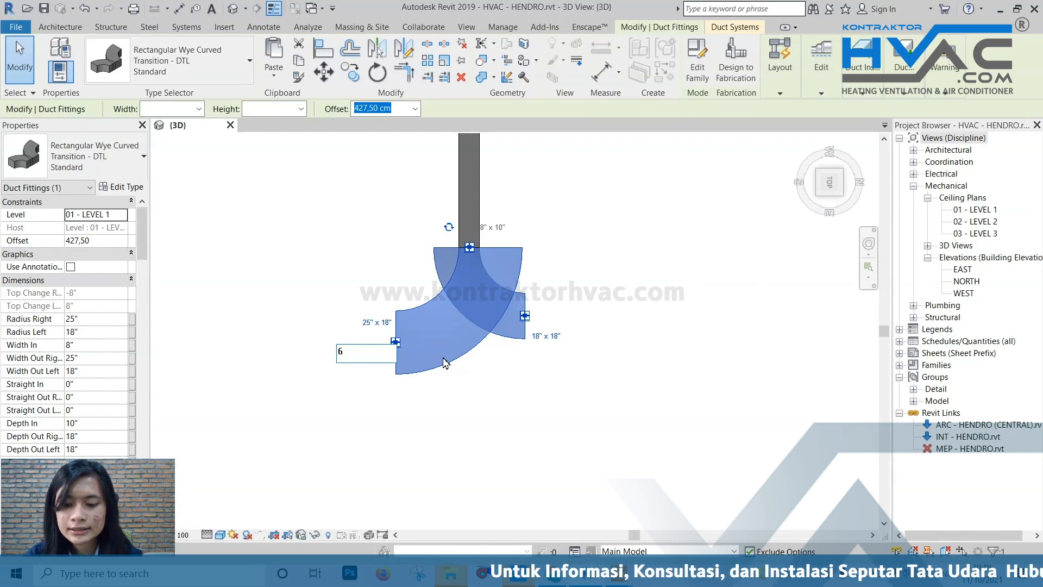
pyautogui.press('Return')
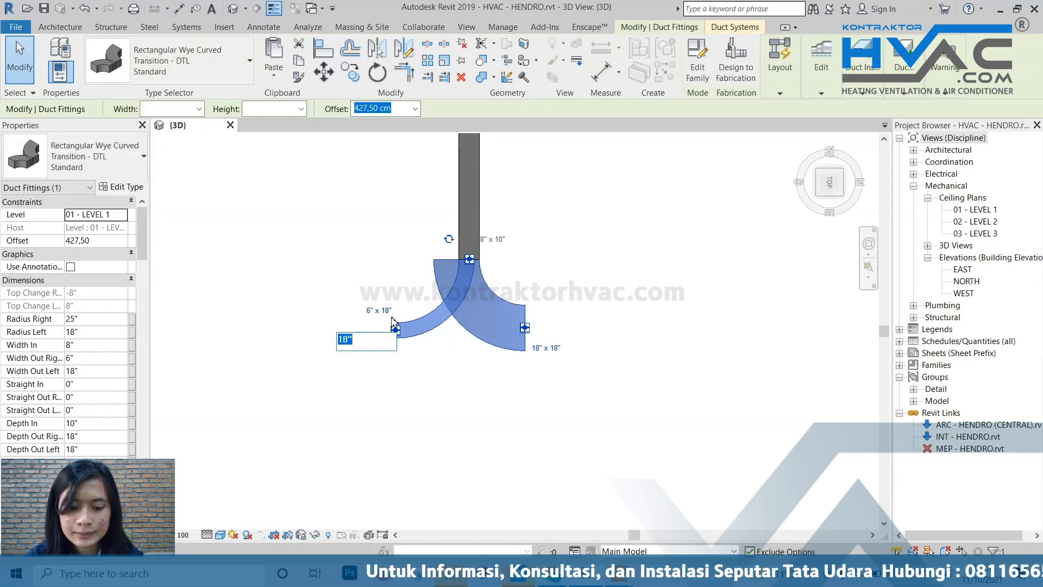
pyautogui.write('6')
pyautogui.press('Return')
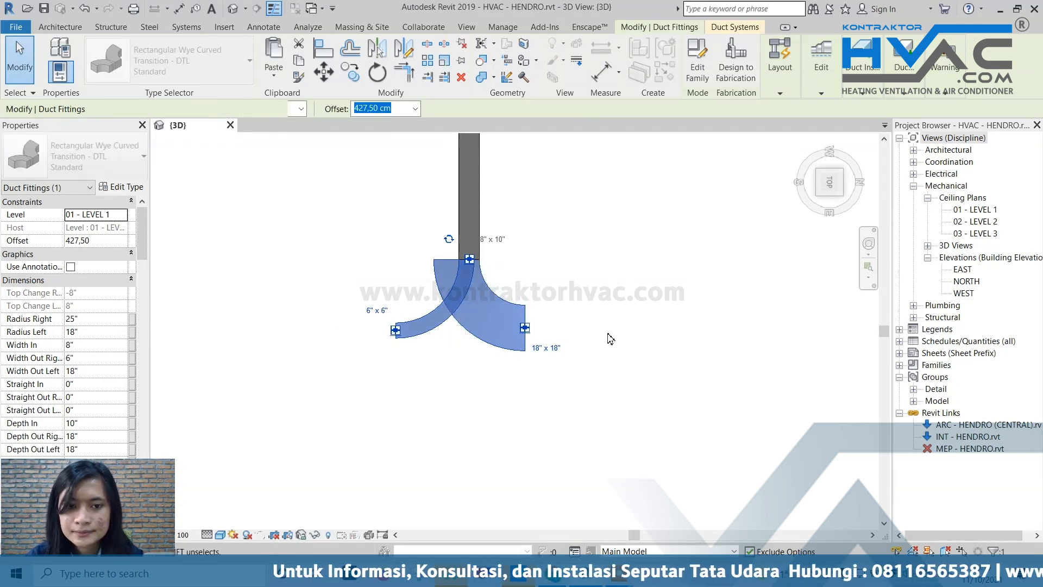
# - Resize the wye fitting's 18" x 18" outlet to 6" x 6"
pyautogui.click(540, 351)
pyautogui.write('6')
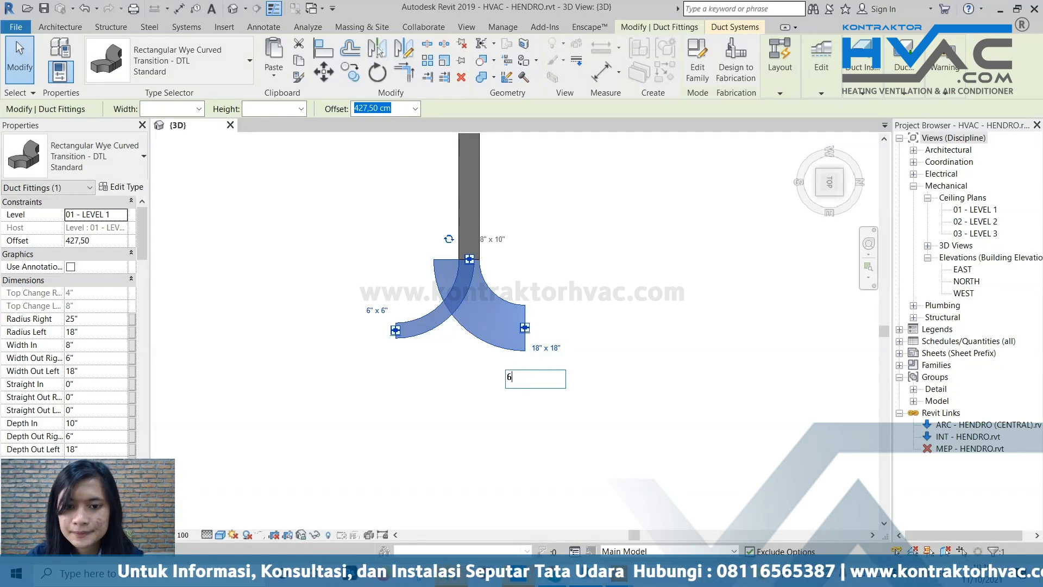
pyautogui.press('Return')
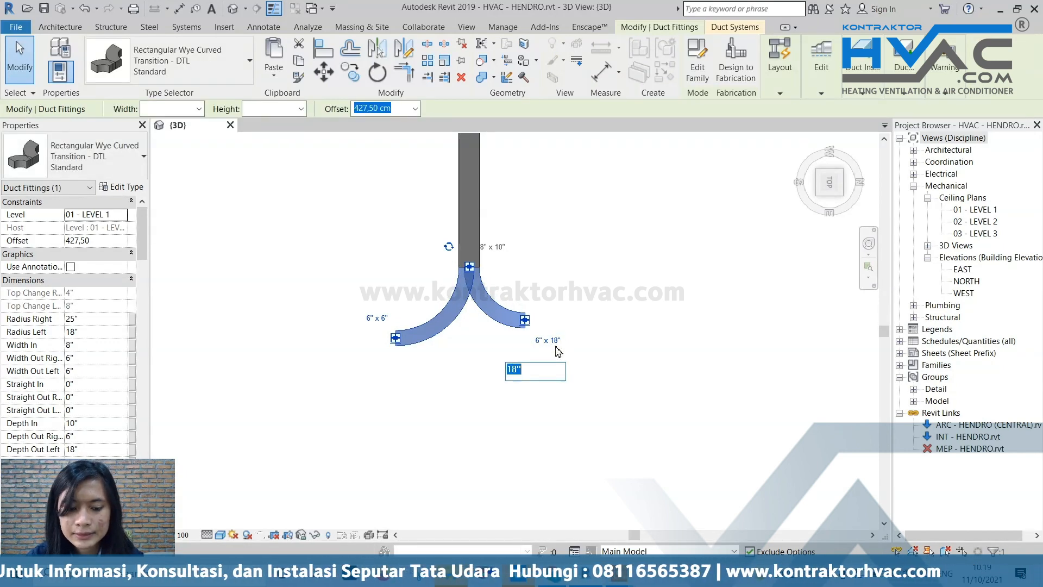
pyautogui.press('Return')
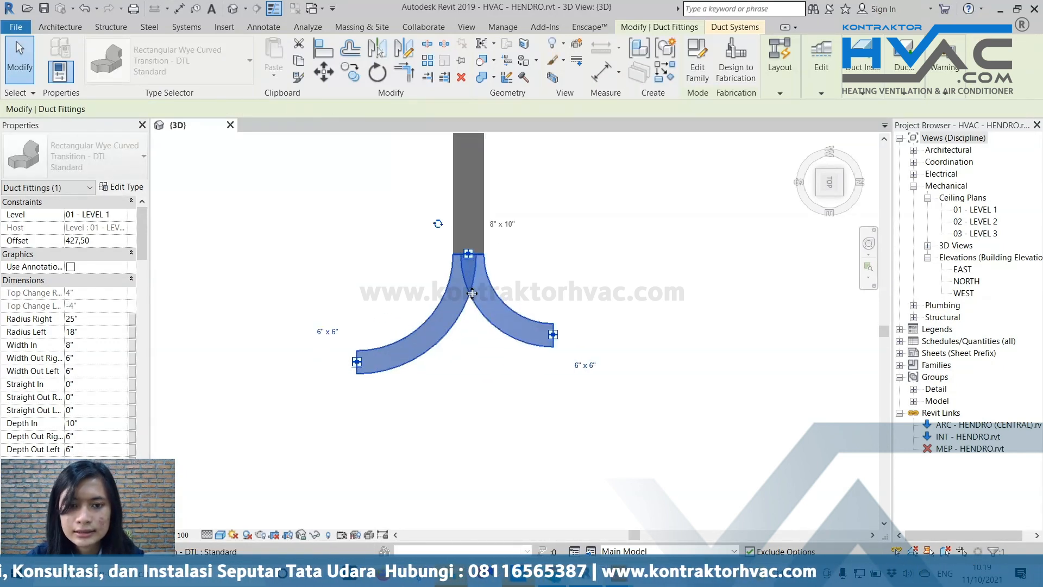
# - Set both the Radius Right and Radius Left of the wye fitting to 5"
pyautogui.click(103, 318)
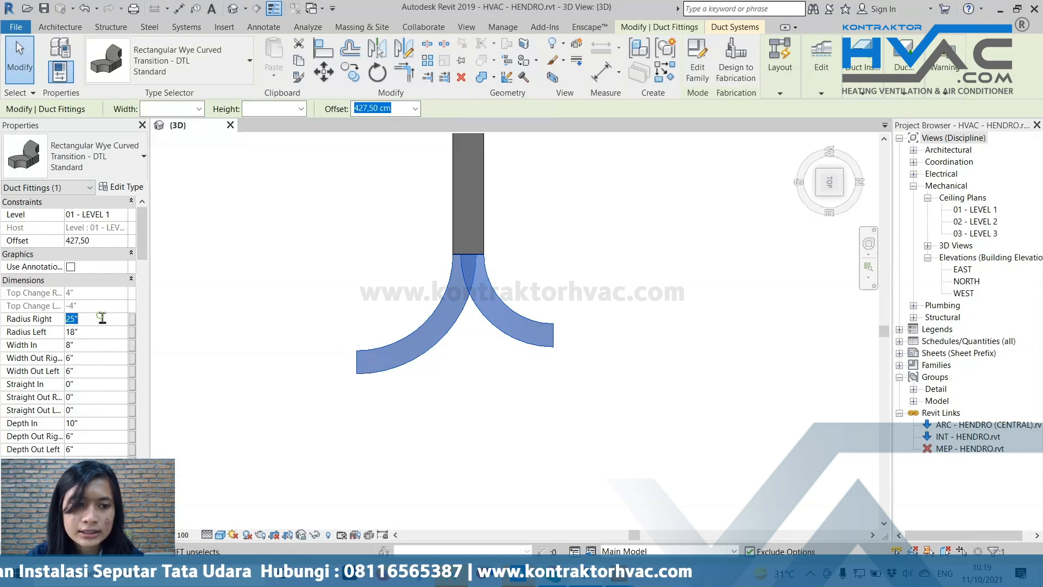
pyautogui.write('5')
pyautogui.press('Return')
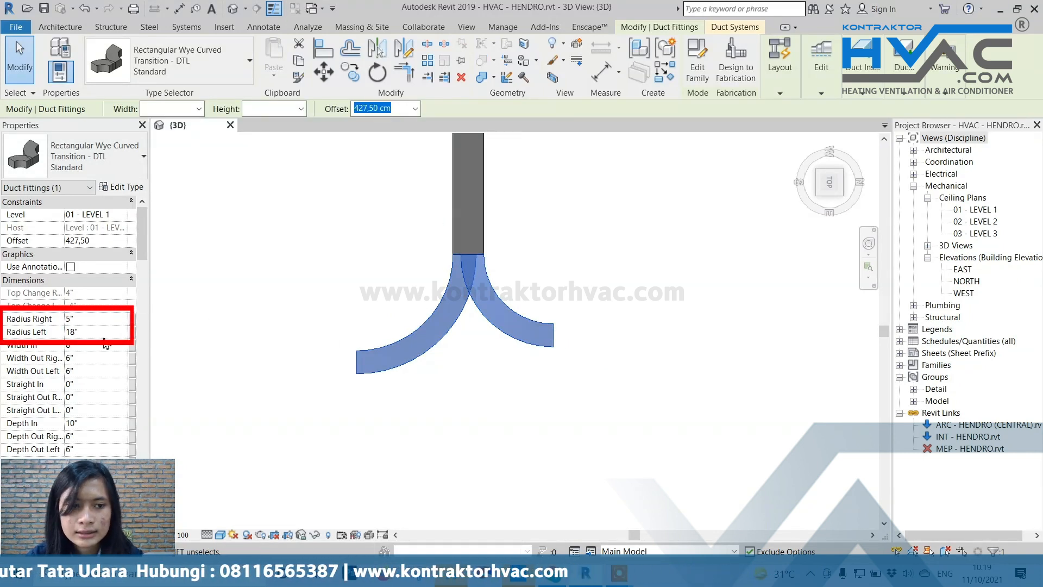
pyautogui.click(103, 332)
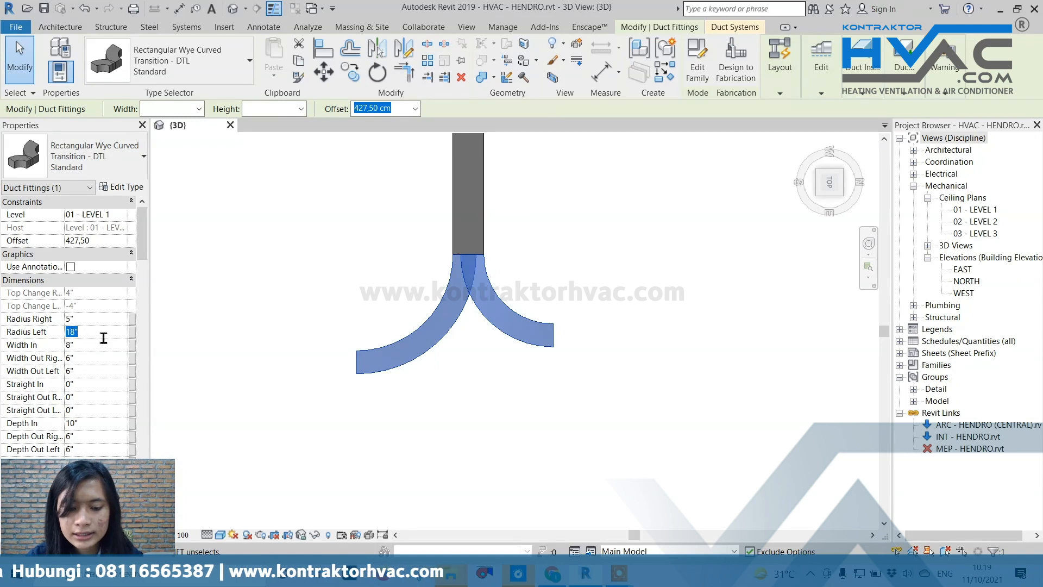
pyautogui.click(452, 434)
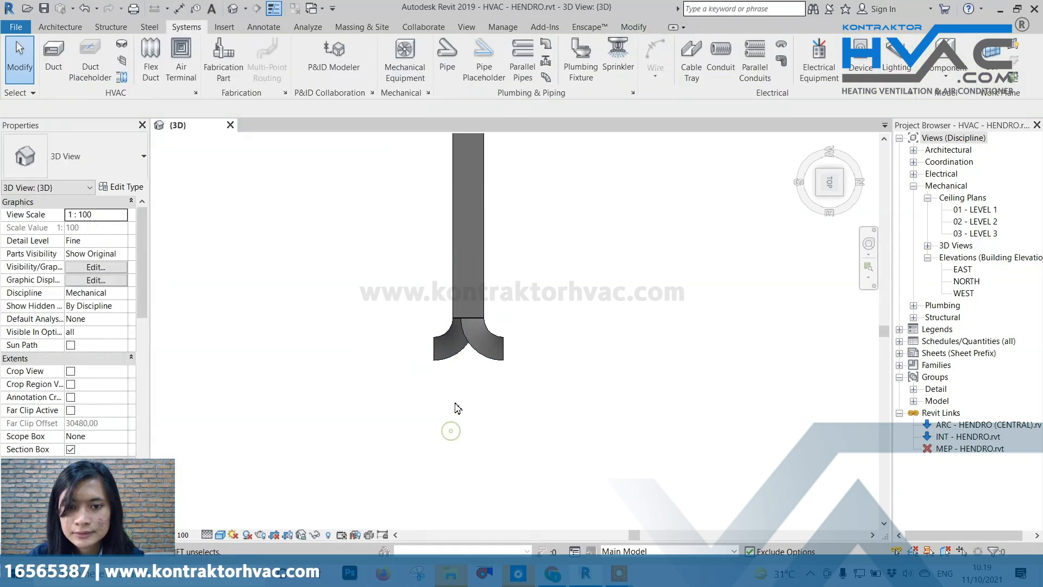
# - Start a new Rectangular Duct and set its width and height to 6" x 6"
pyautogui.click(475, 373)
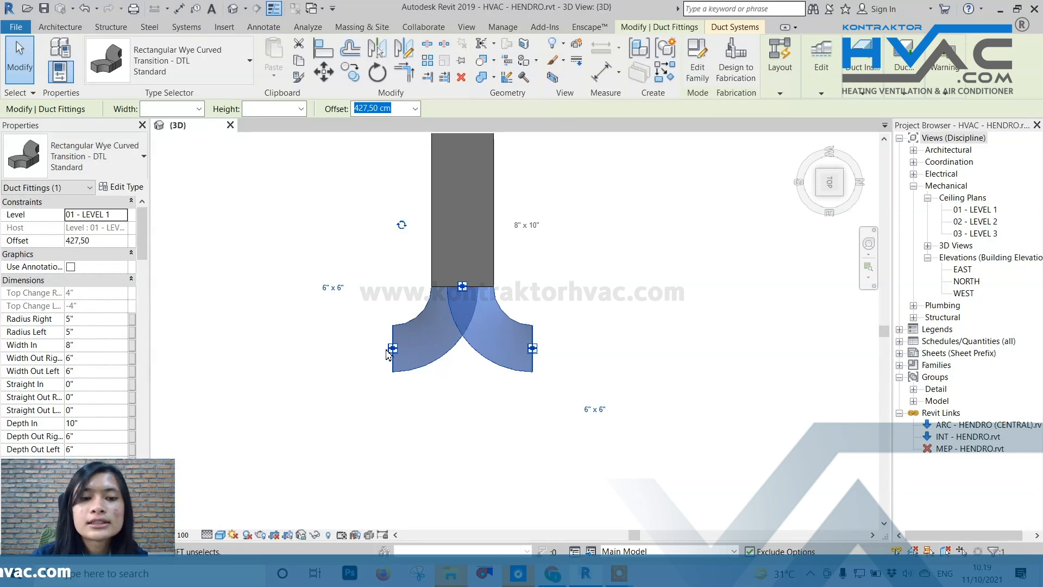
pyautogui.click(55, 28)
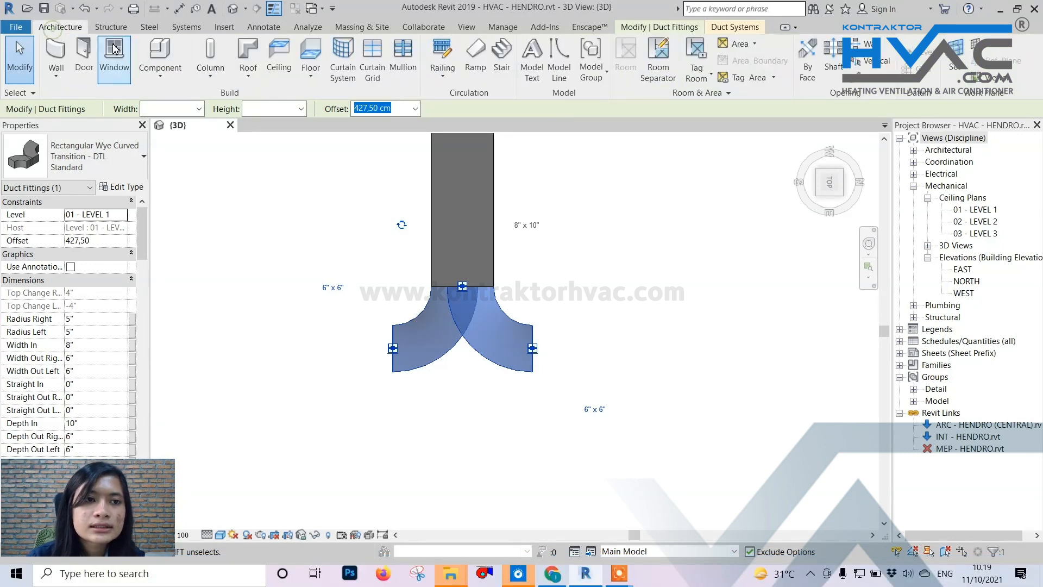
pyautogui.click(188, 27)
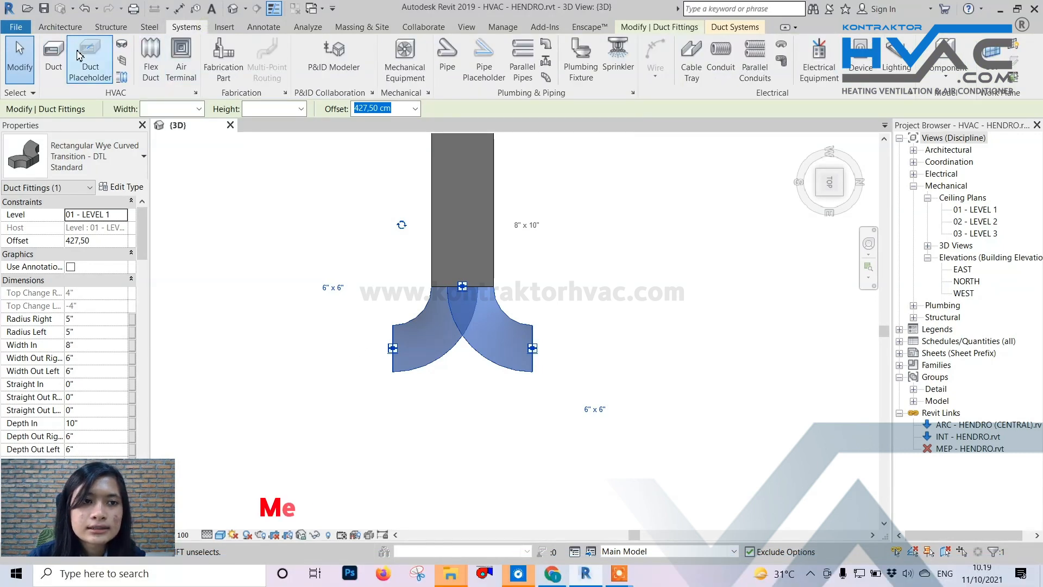
pyautogui.click(53, 57)
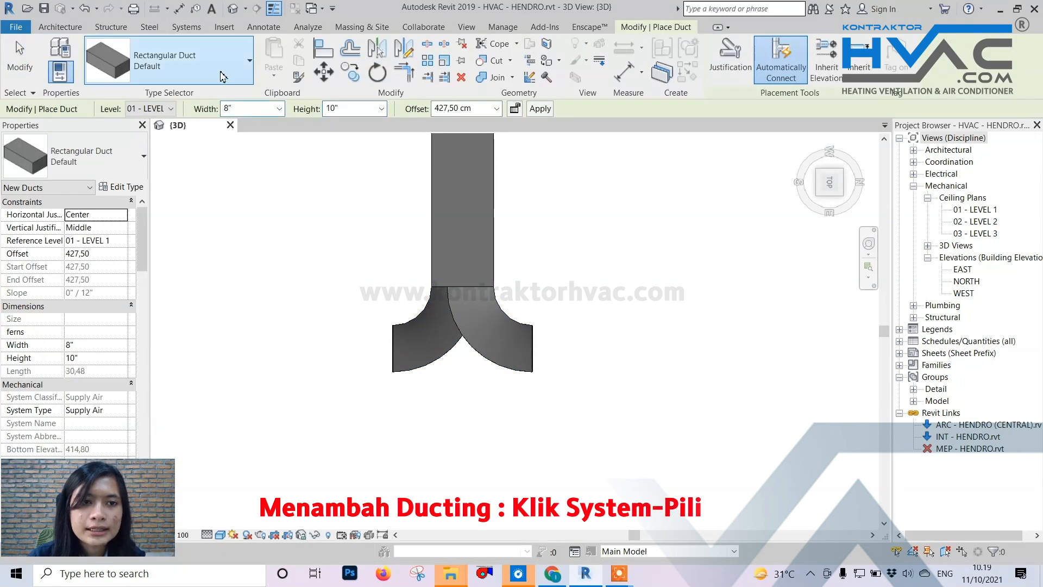
pyautogui.click(217, 68)
pyautogui.click(169, 131)
pyautogui.click(279, 109)
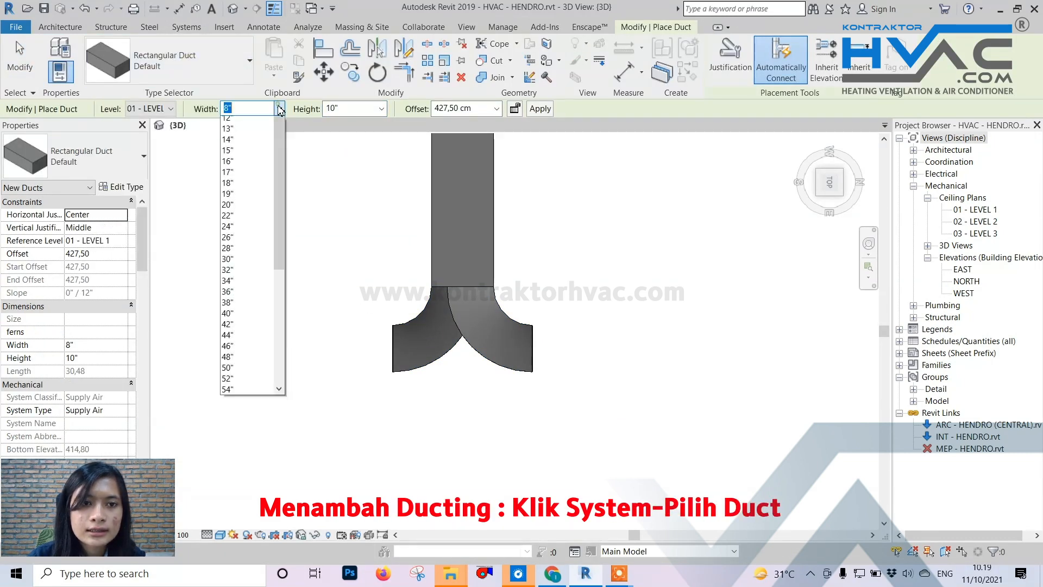
pyautogui.click(233, 155)
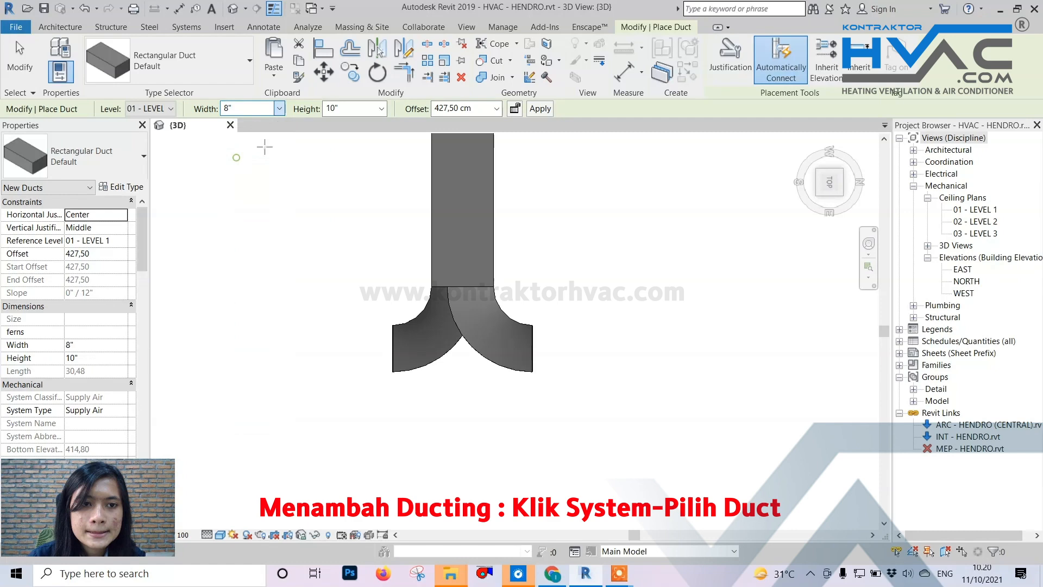
pyautogui.click(381, 109)
pyautogui.scroll(1, 338, 150)
pyautogui.click(338, 158)
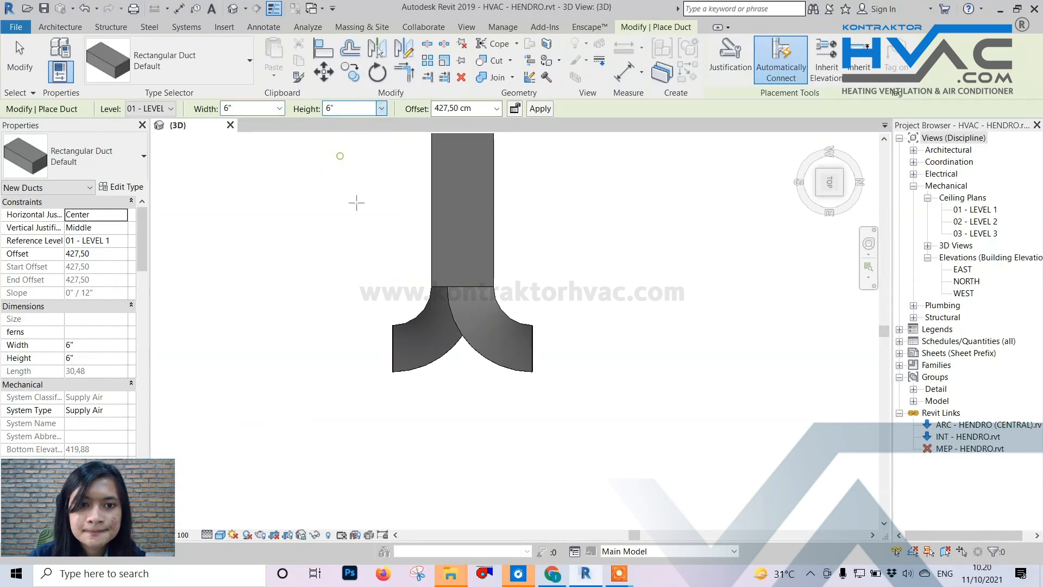
pyautogui.click(389, 346)
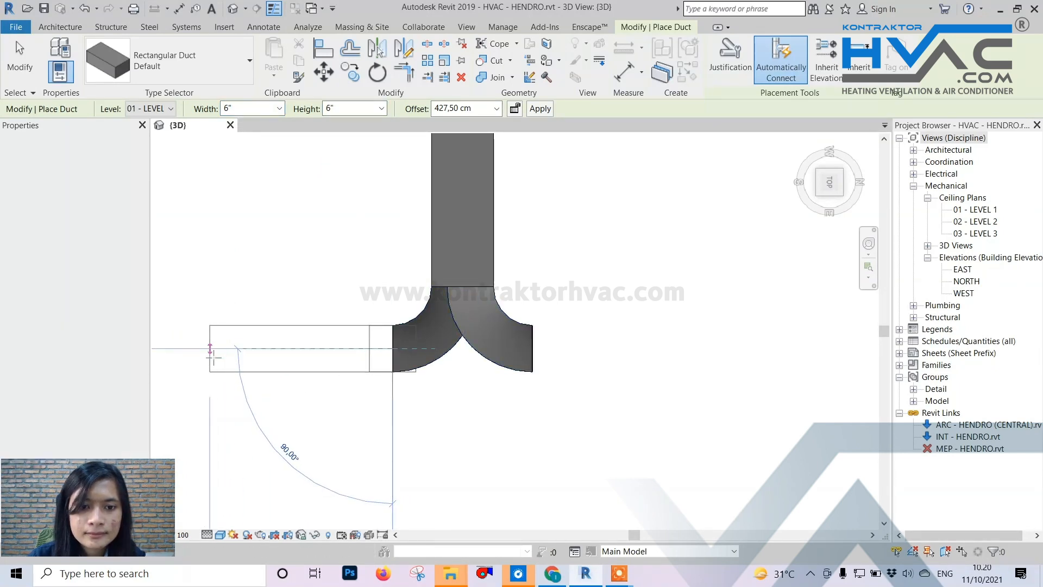
pyautogui.click(211, 361)
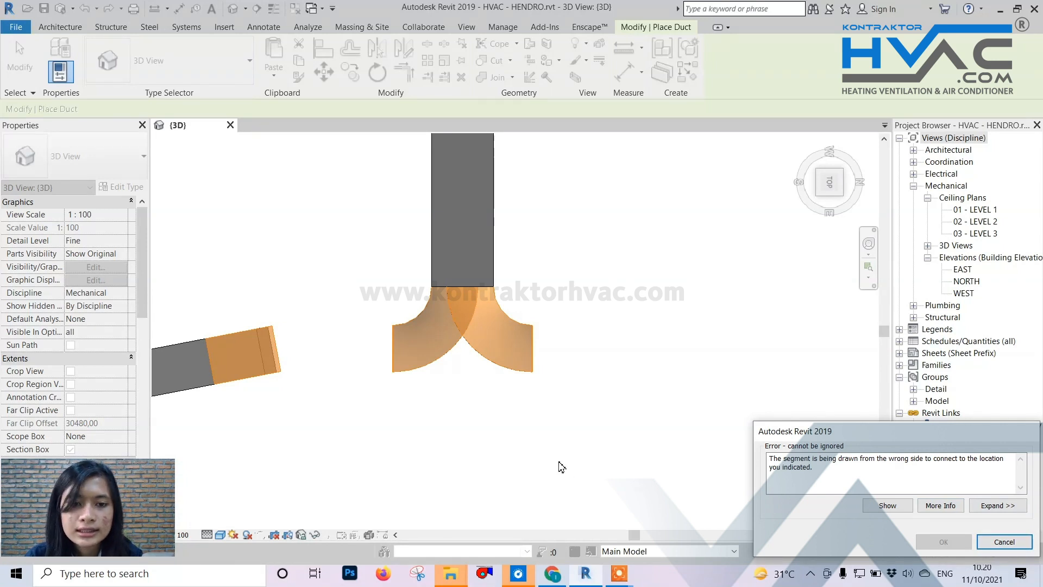
pyautogui.click(993, 544)
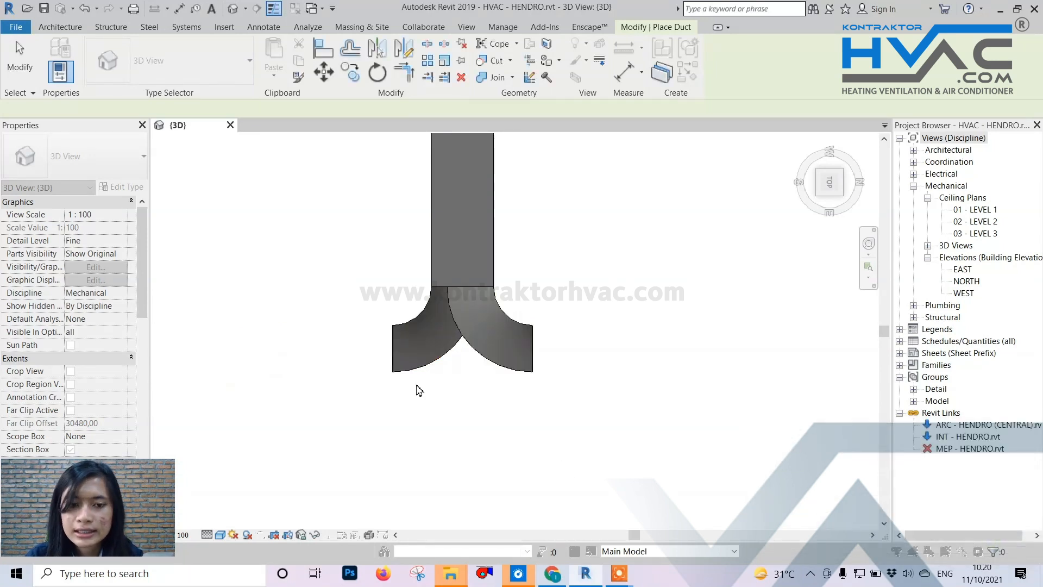
# - Draw a straight 6" x 6" duct horizontally leftward from the wye fitting's left outlet, perpendicular to the main duct
pyautogui.click(393, 348)
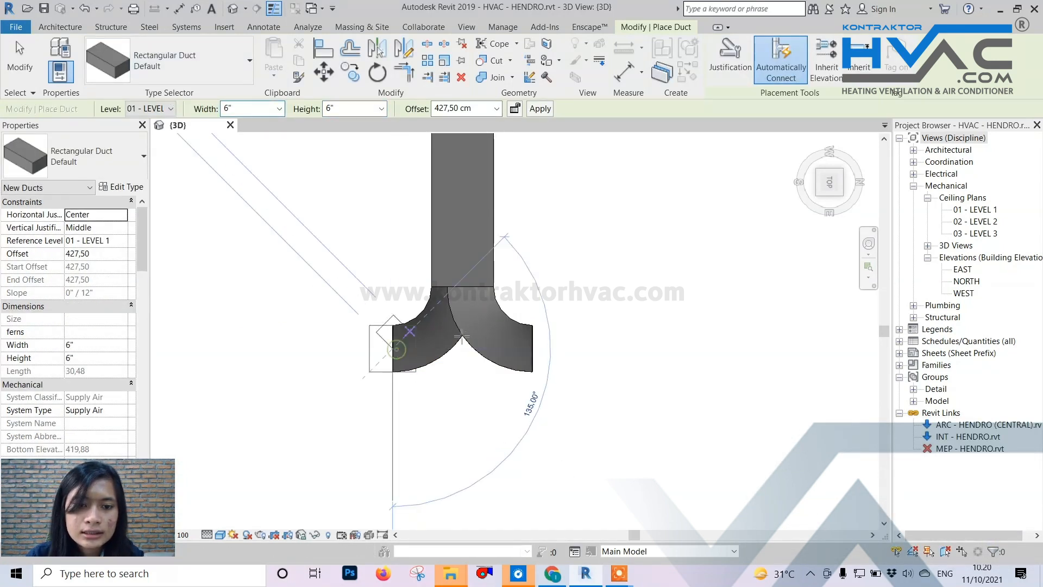
pyautogui.scroll(-3, 435, 353)
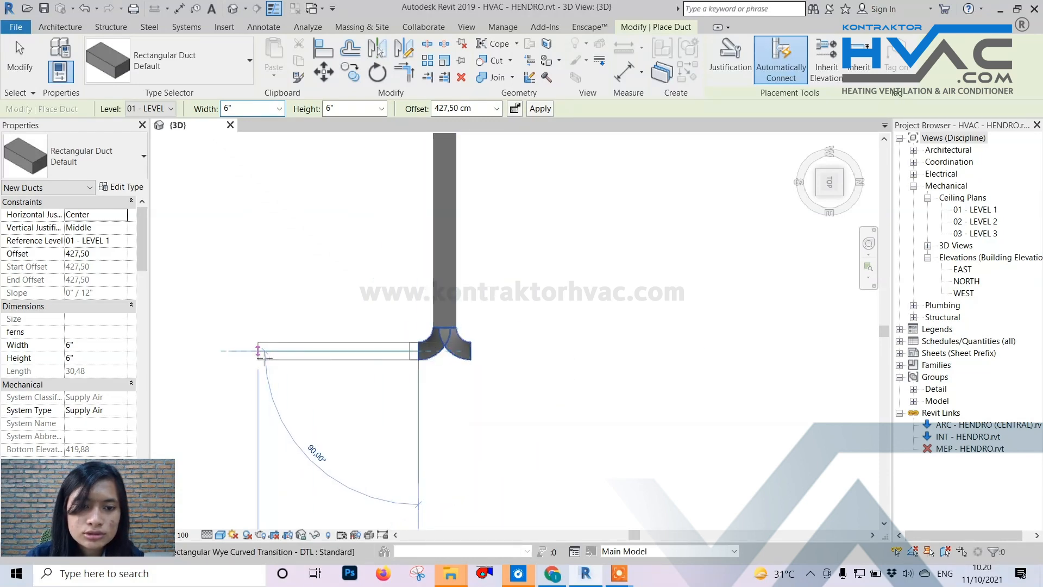
pyautogui.click(276, 365)
pyautogui.press('Escape')
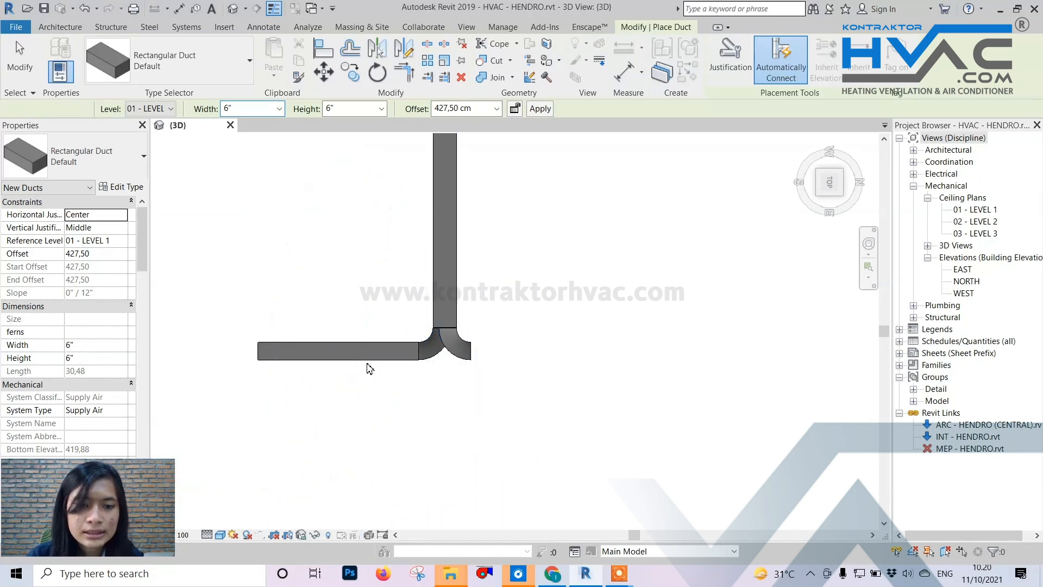
pyautogui.press('Escape')
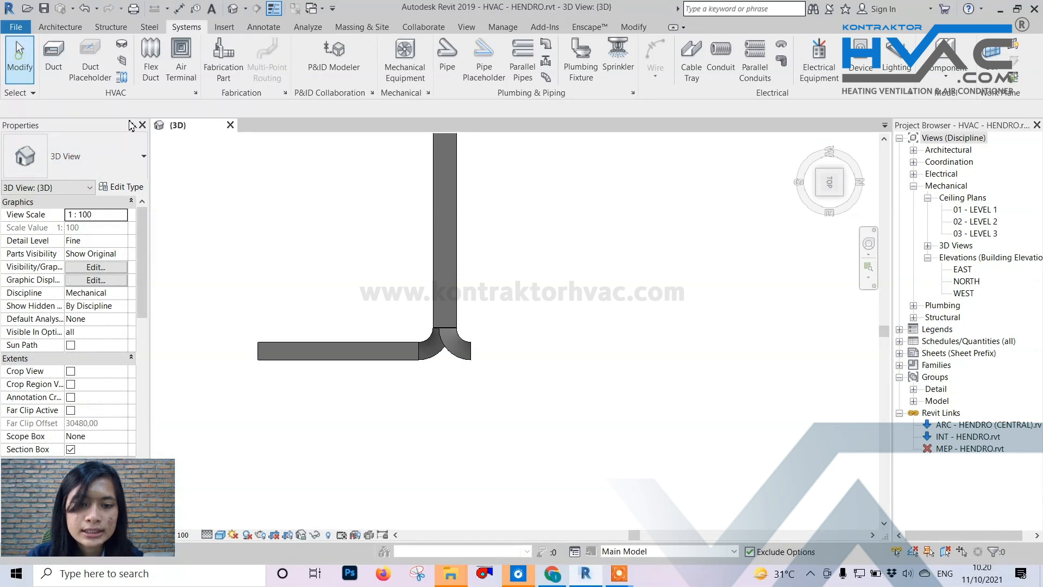
# - Move the wye fitting with its connected branch upward along the main duct, shortening the main run
pyautogui.click(439, 352)
pyautogui.scroll(2, 439, 352)
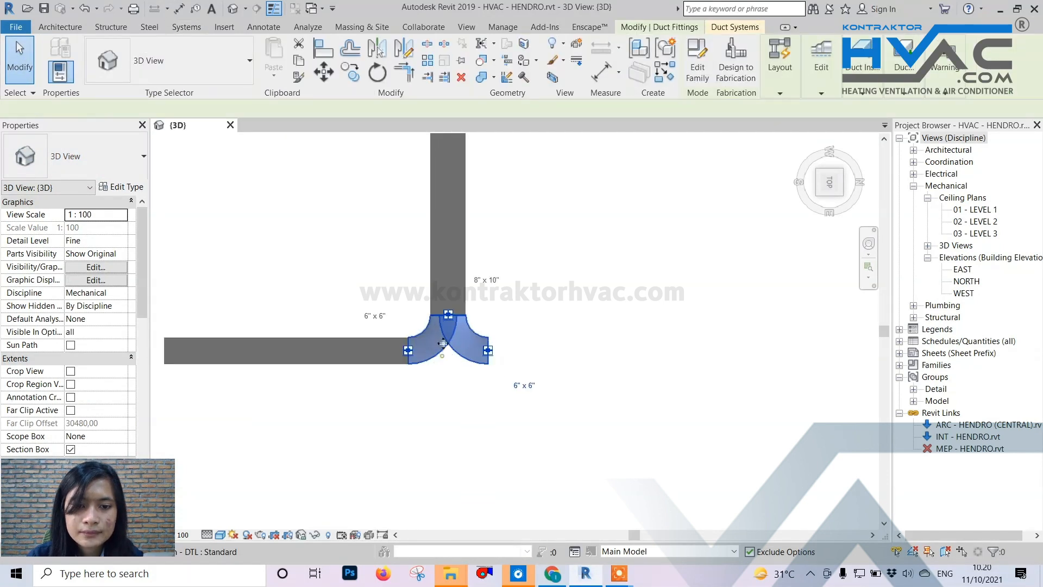
pyautogui.moveTo(441, 353); pyautogui.dragTo(450, 277)
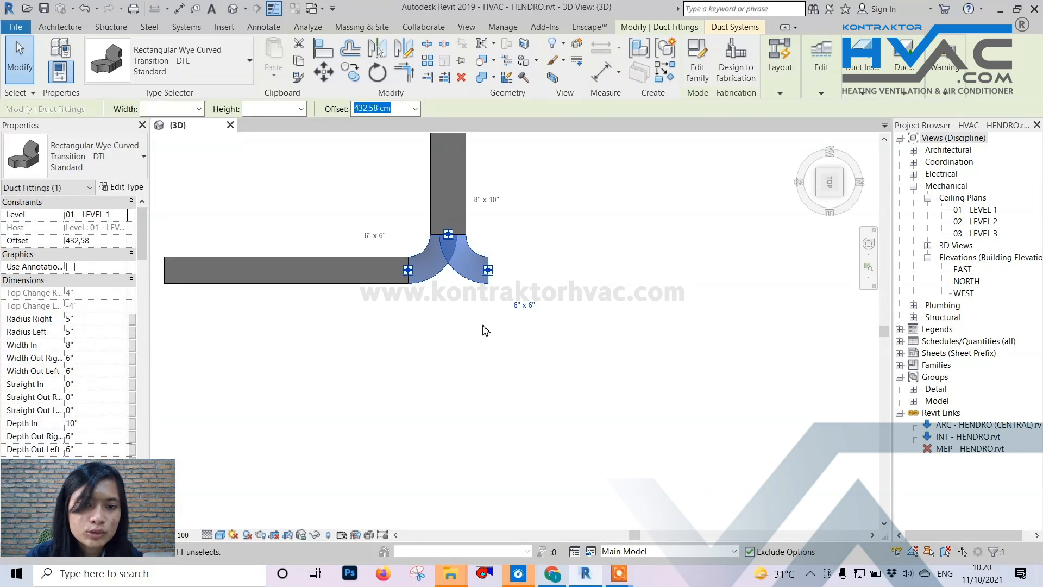
pyautogui.scroll(-2, 543, 345)
pyautogui.click(423, 379)
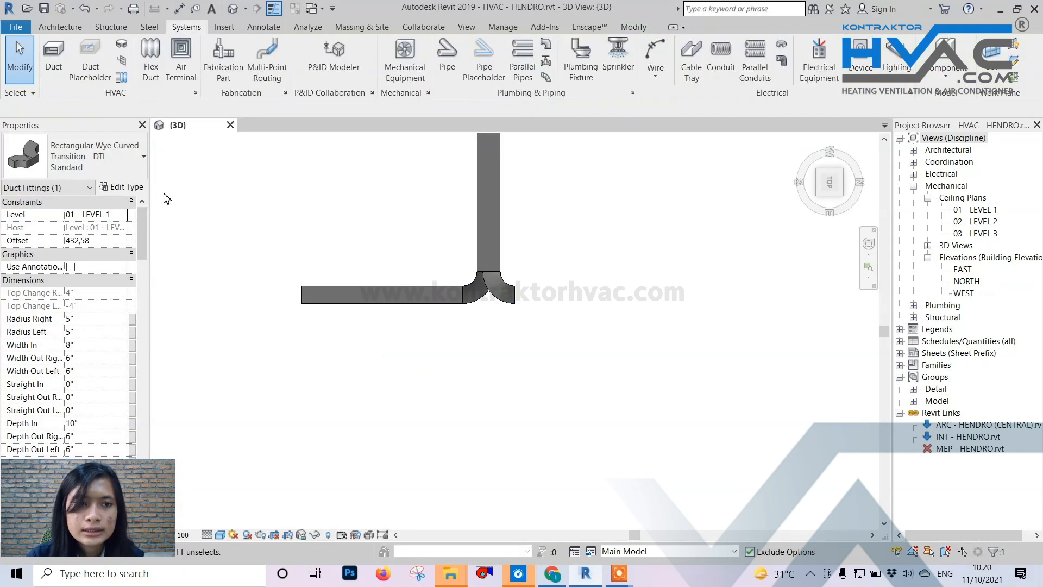
# - Draw a 6" x 6" duct about 150 cm straight down from the free left end of the horizontal branch
pyautogui.click(303, 293)
pyautogui.click(303, 465)
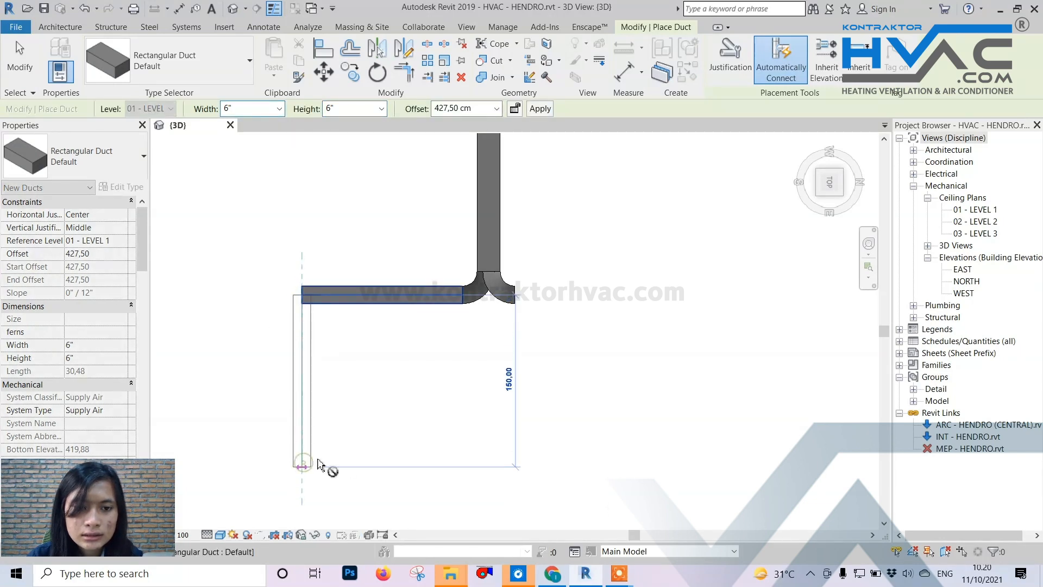
pyautogui.press('Escape')
pyautogui.press('Escape')
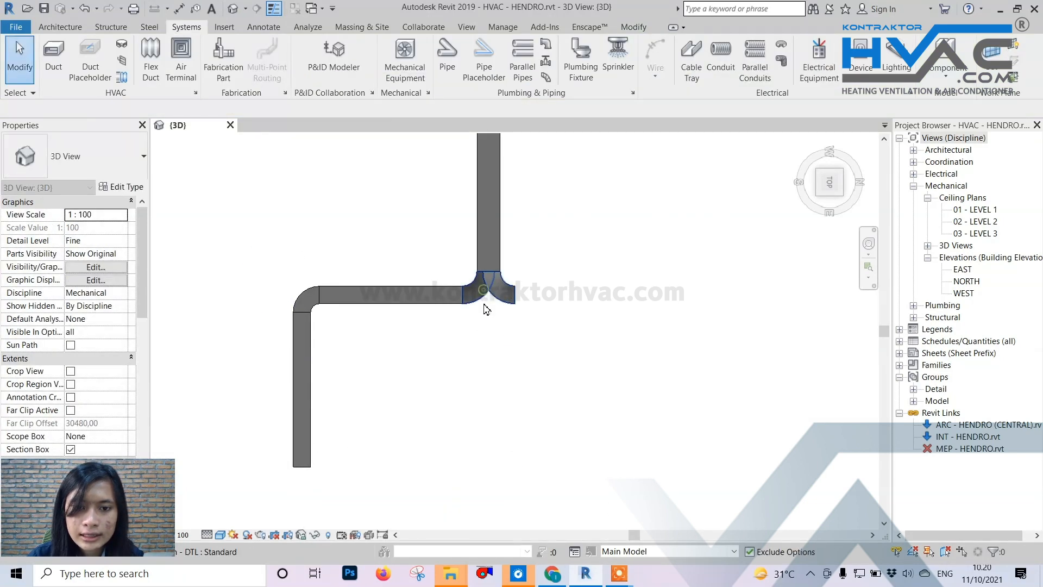
# - Move the wye fitting downward along the main duct so the main run lengthens and the vertical branch shortens
pyautogui.click(484, 288)
pyautogui.moveTo(486, 346); pyautogui.dragTo(486, 387)
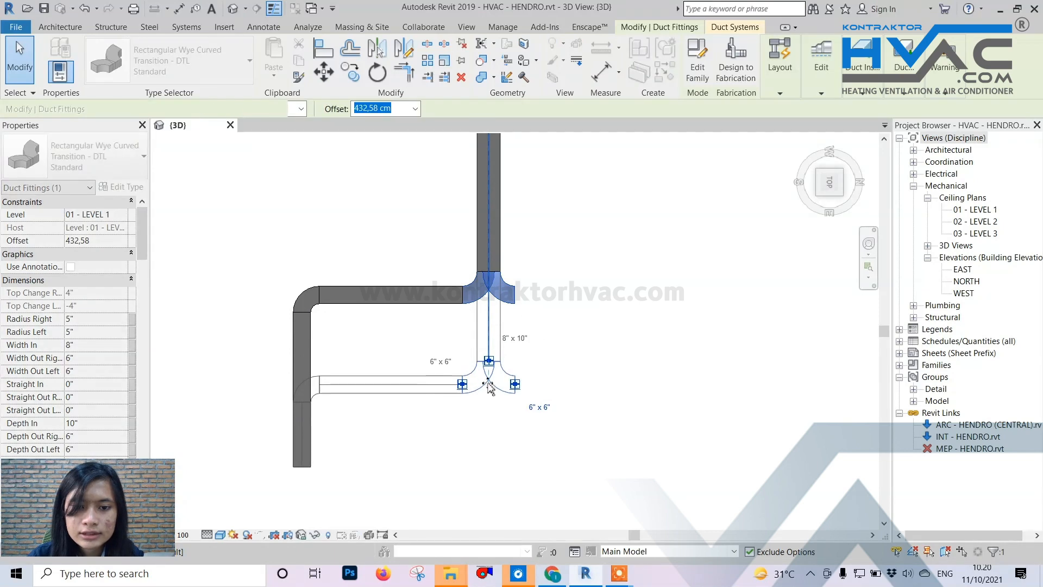
pyautogui.press('Escape')
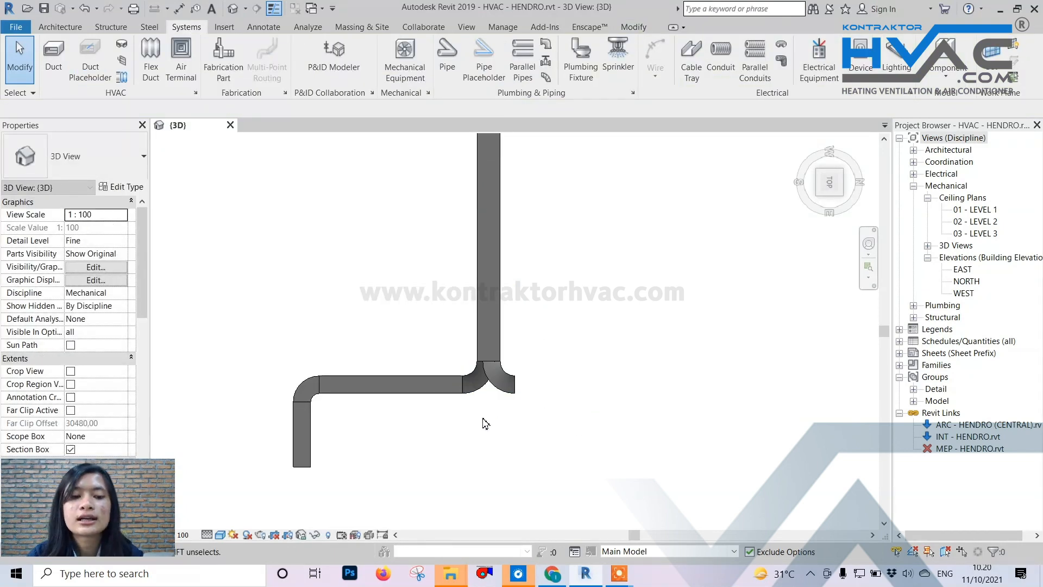
pyautogui.click(390, 401)
pyautogui.scroll(2, 388, 413)
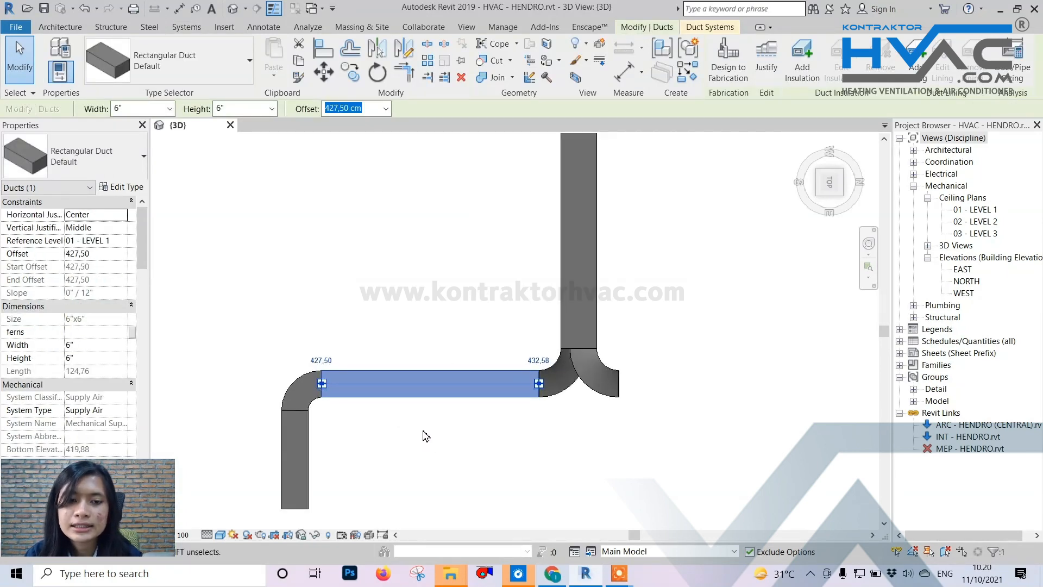
pyautogui.scroll(-1, 456, 425)
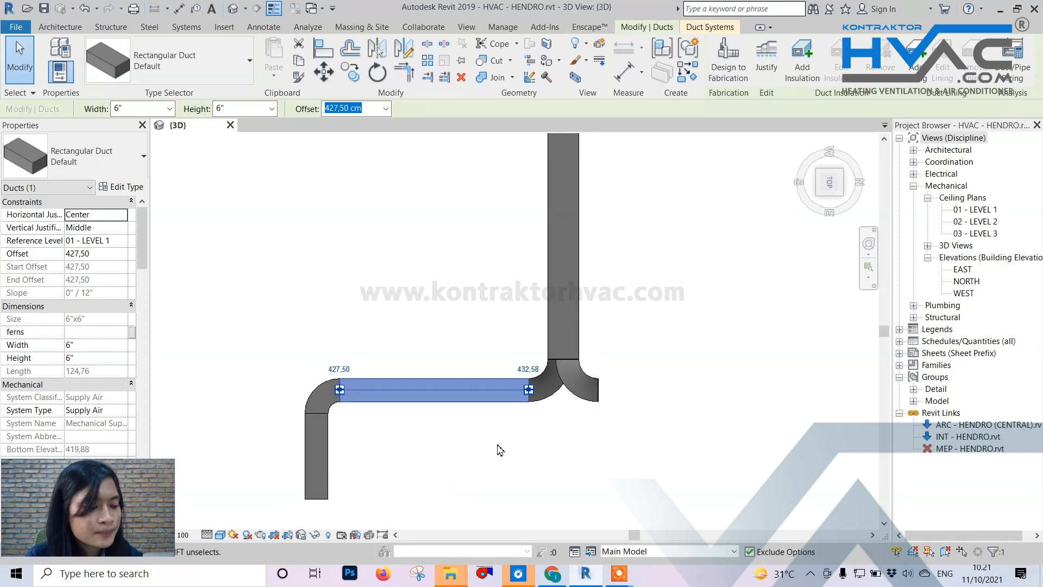
pyautogui.scroll(-1, 413, 414)
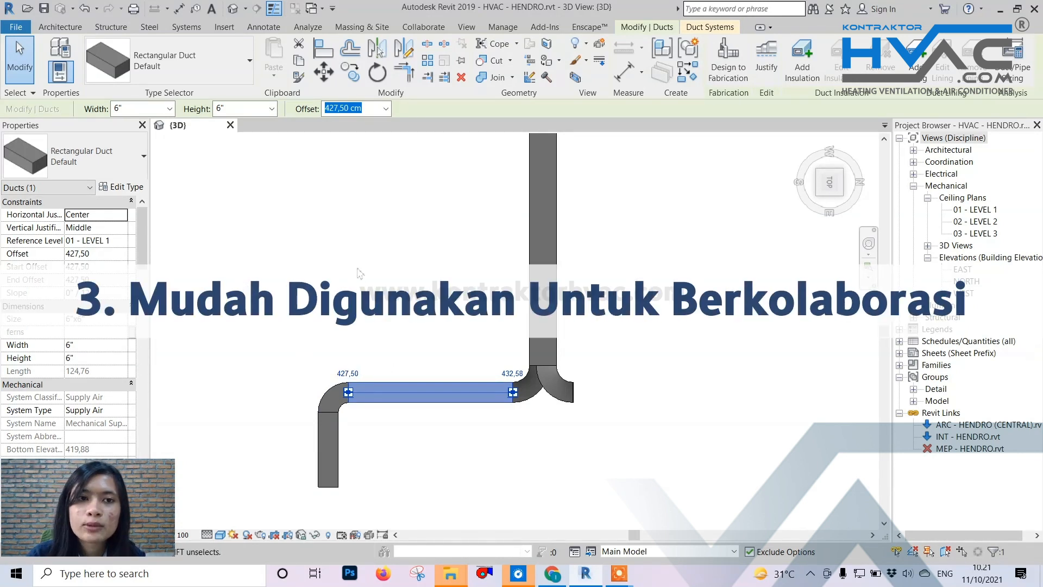
pyautogui.scroll(-2, 413, 319)
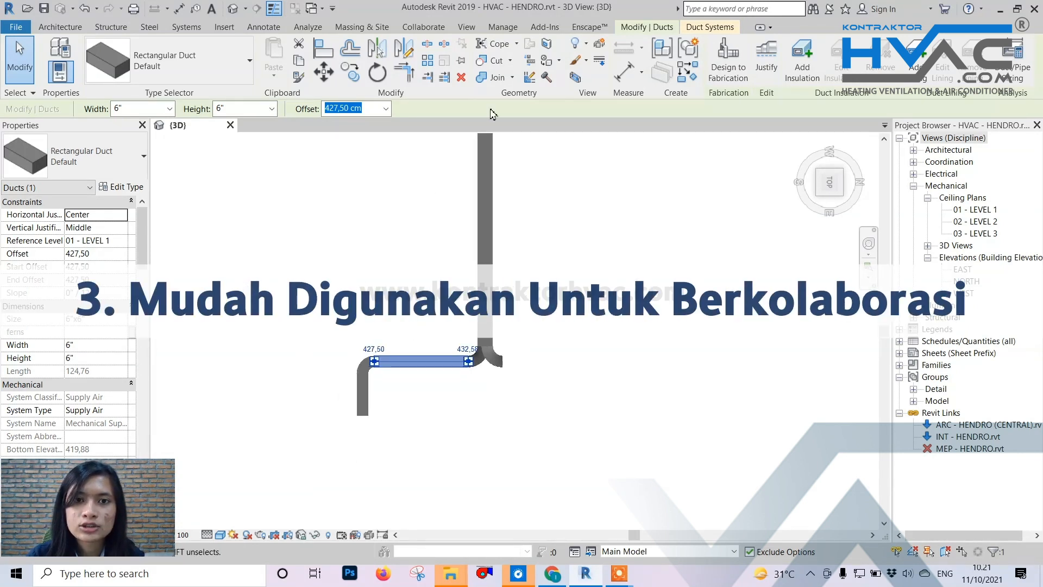
# - Review the MEP, INT and ARC Revit files in Manage Links, then close the dialog without changes
pyautogui.click(503, 27)
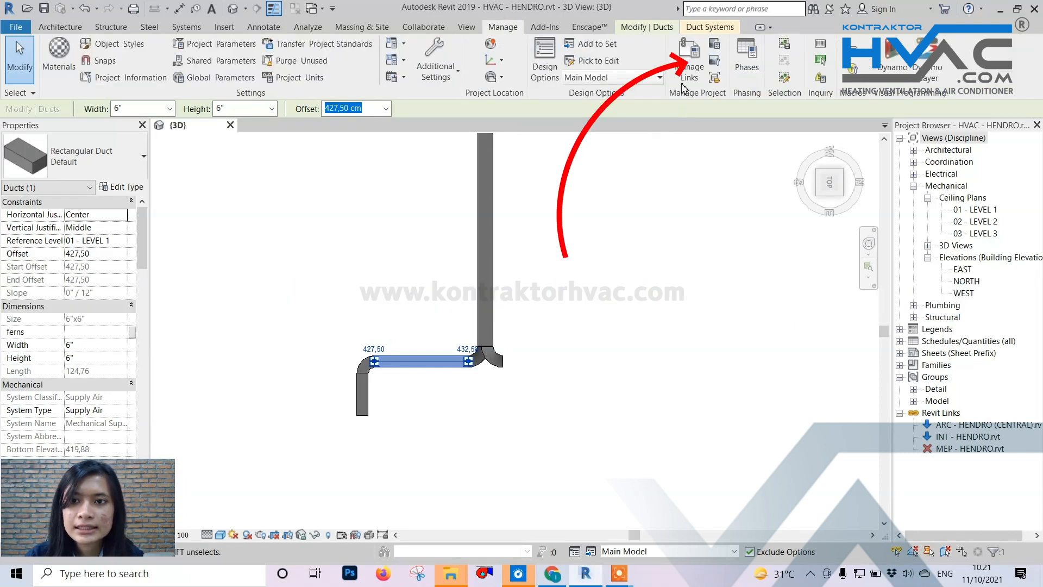
pyautogui.click(689, 60)
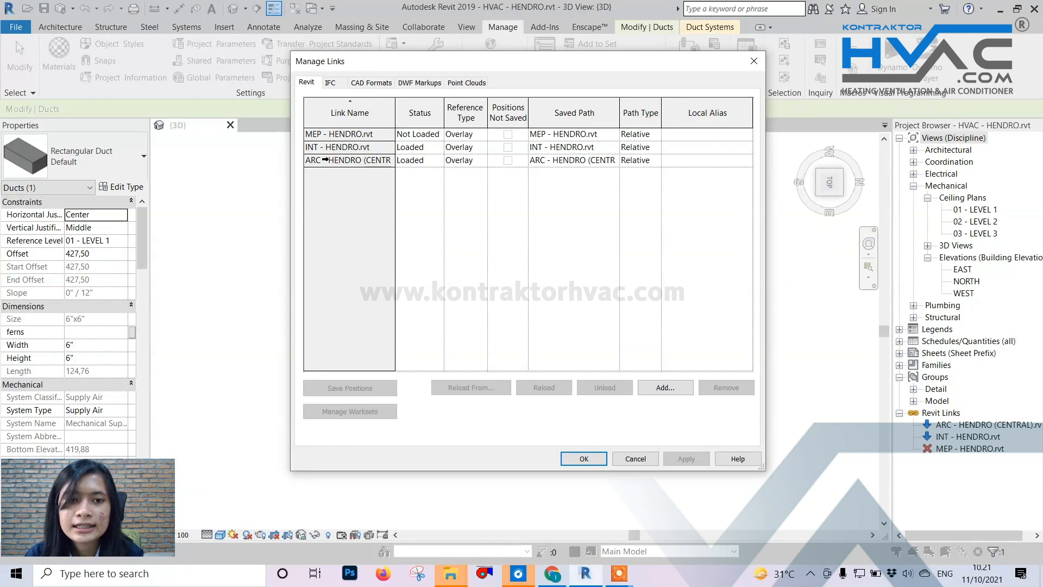
pyautogui.click(315, 136)
pyautogui.click(335, 148)
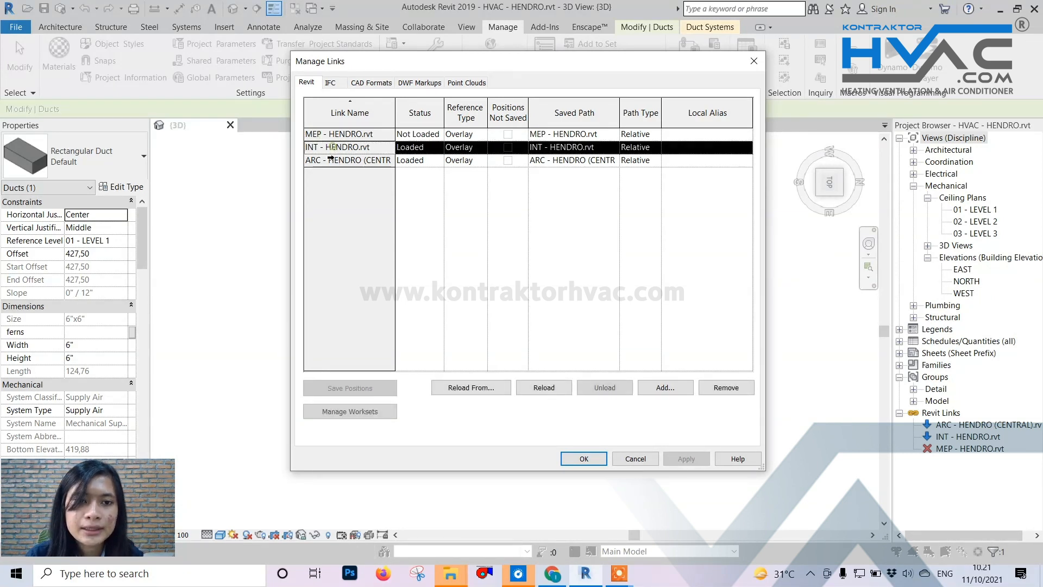
pyautogui.click(327, 162)
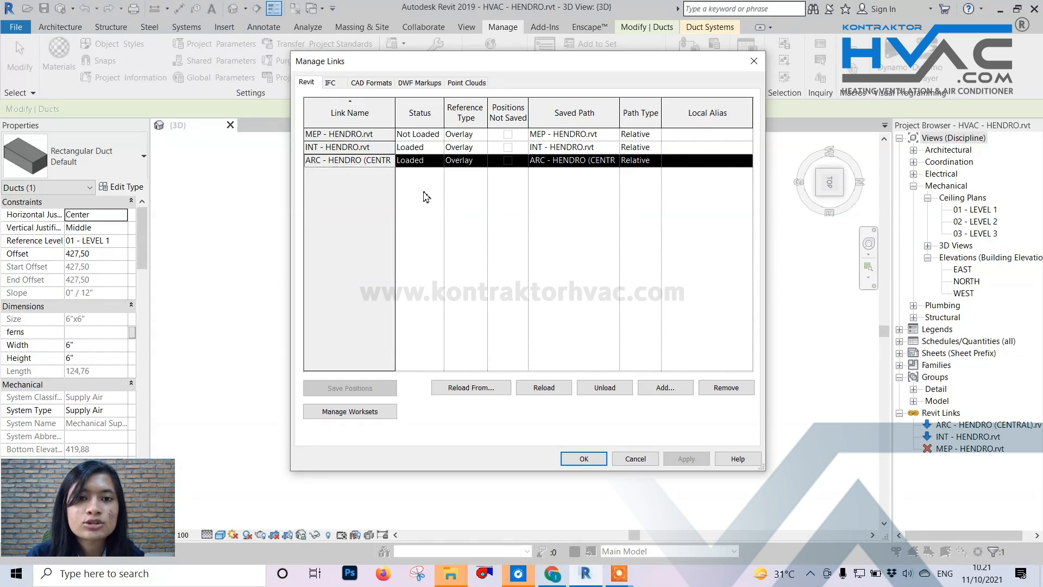
pyautogui.click(753, 61)
# - Examine the linked ARC central model and the ductwork inside it in the 3D view, then fit the view
pyautogui.scroll(-5, 435, 282)
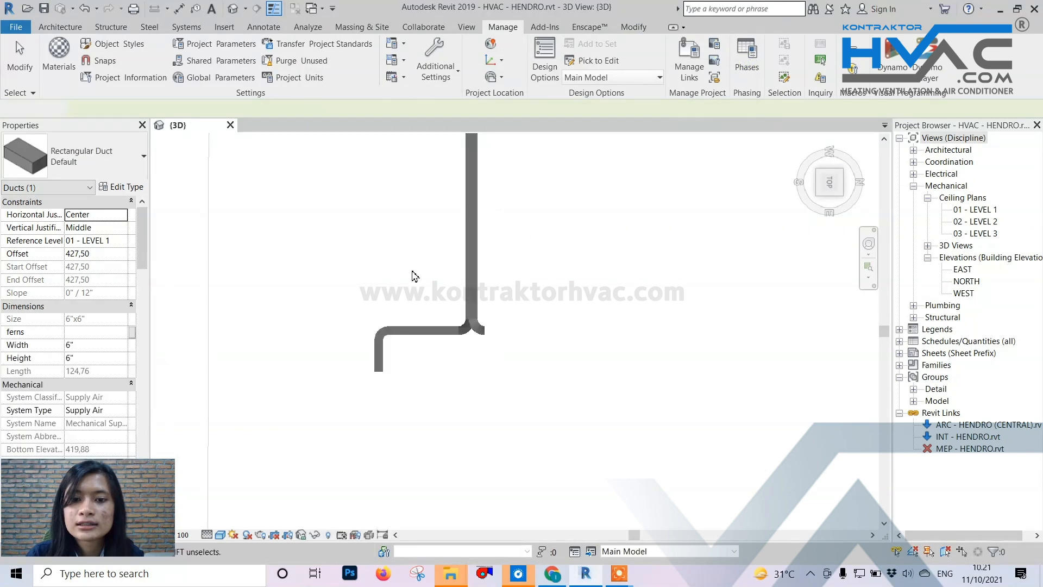
pyautogui.scroll(5, 489, 298)
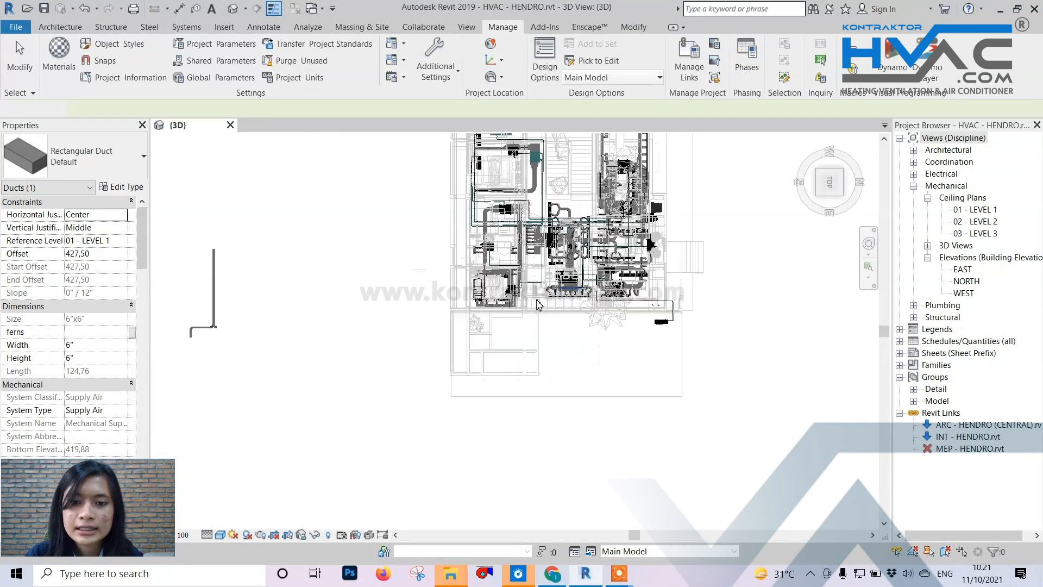
pyautogui.press('Escape')
pyautogui.click(537, 317)
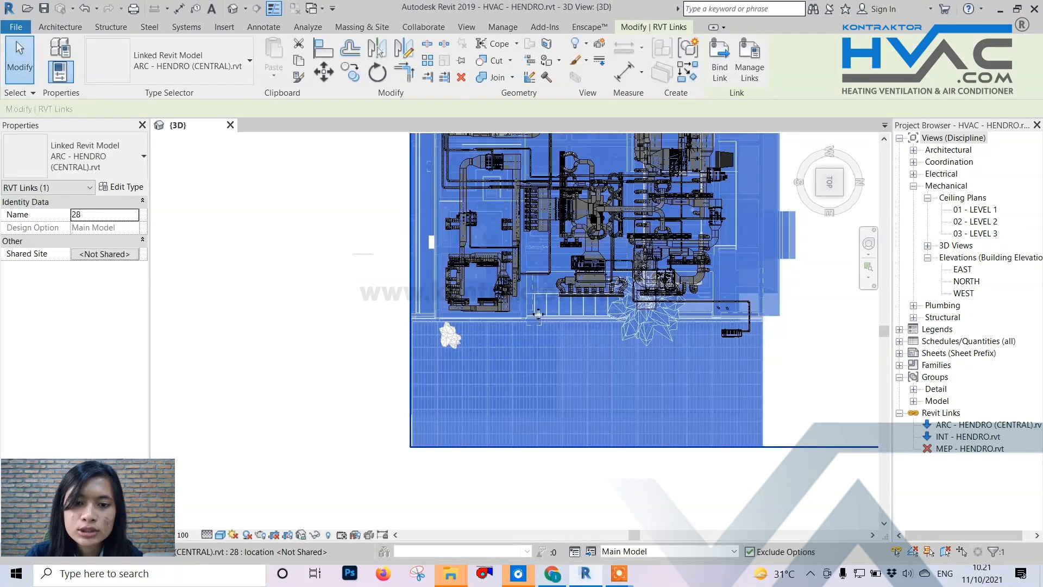
pyautogui.scroll(2, 606, 320)
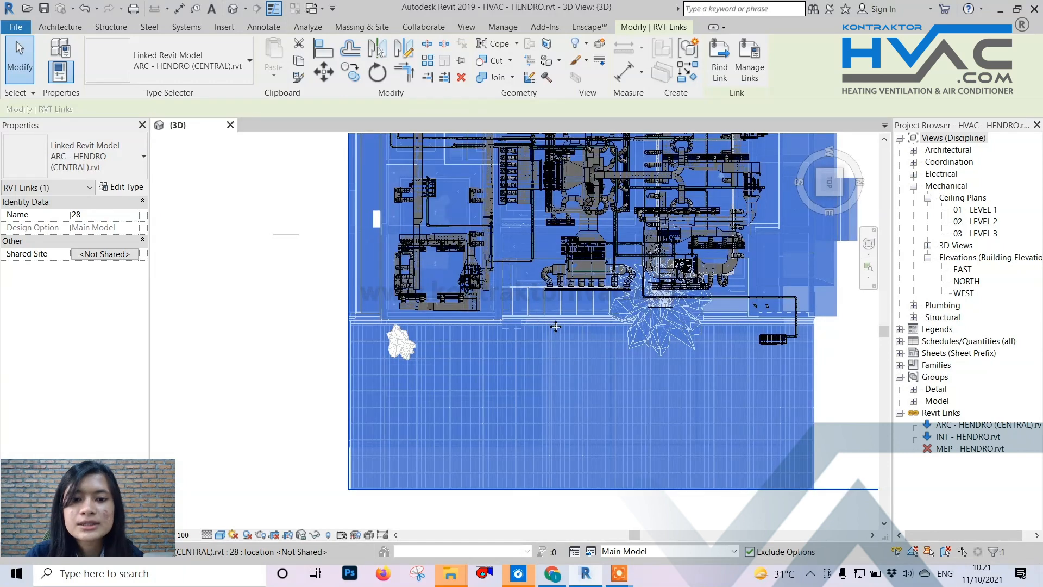
pyautogui.scroll(-2, 522, 321)
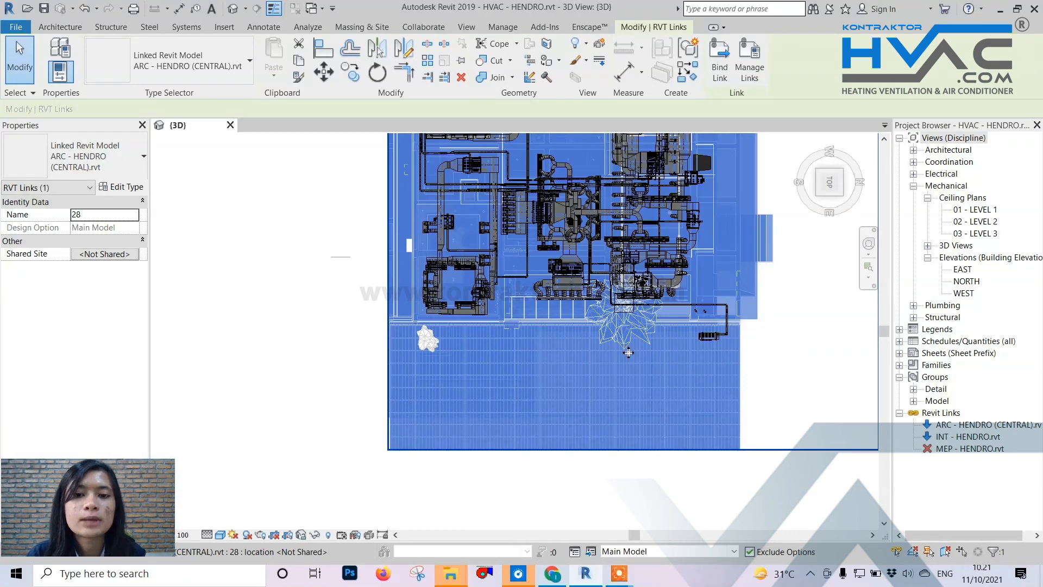
pyautogui.press('z')
pyautogui.press('f')
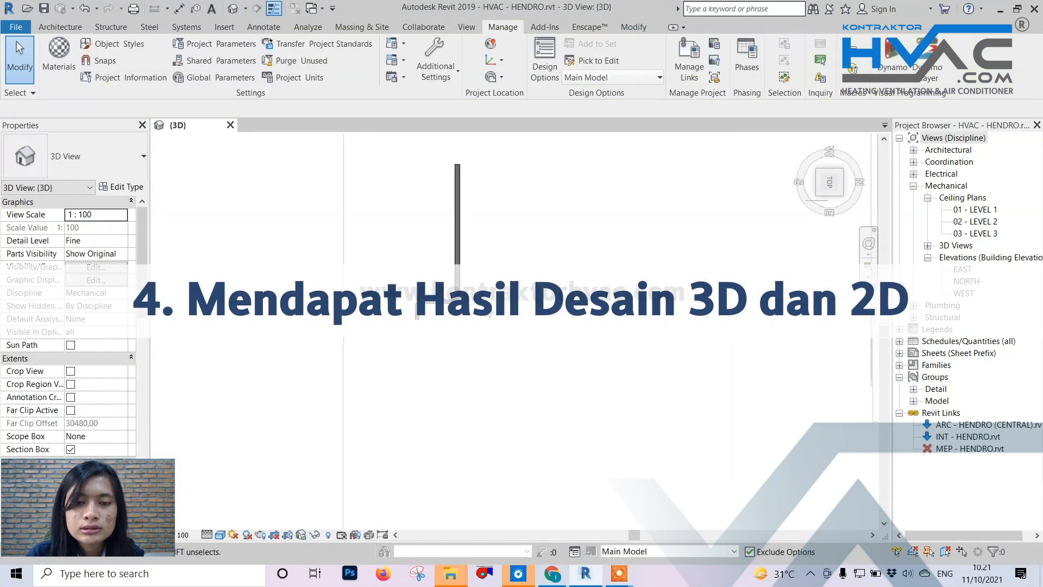
# - Open the mechanical ceiling plan 01 - LEVEL 1 and bring the building's ductwork into view
pyautogui.scroll(-4, 353, 324)
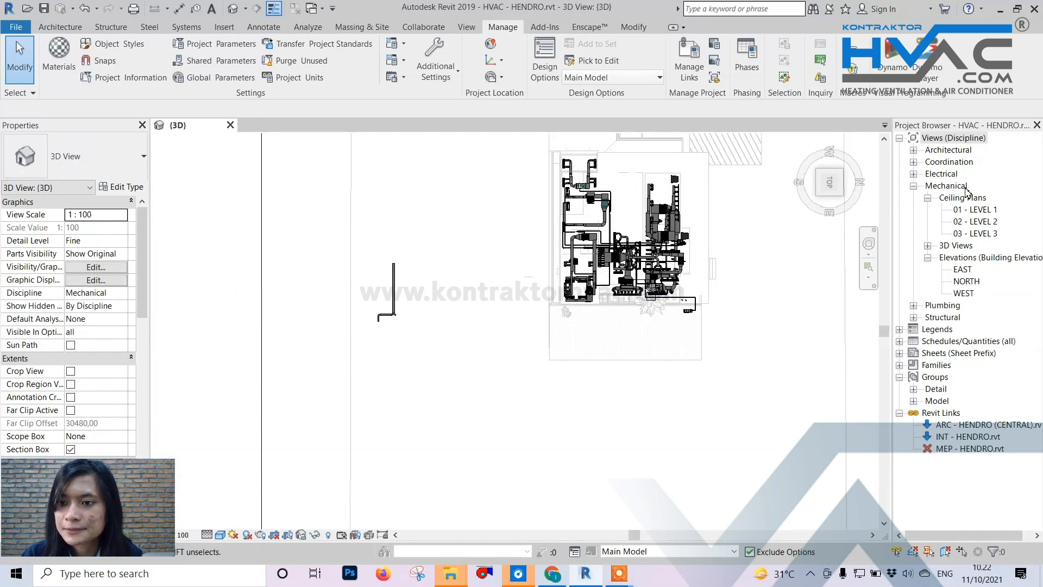
pyautogui.click(992, 211)
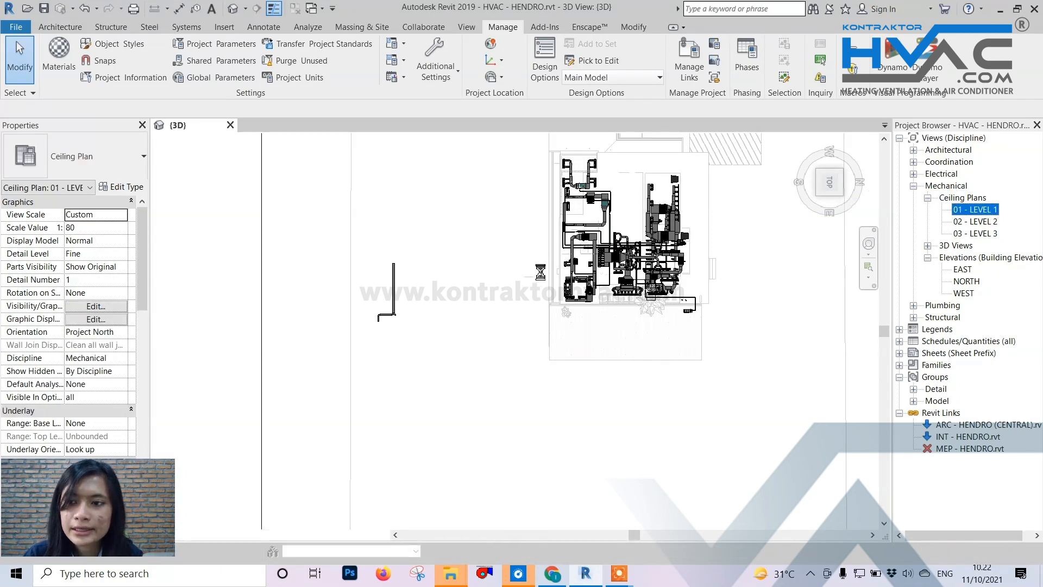
pyautogui.scroll(3, 476, 288)
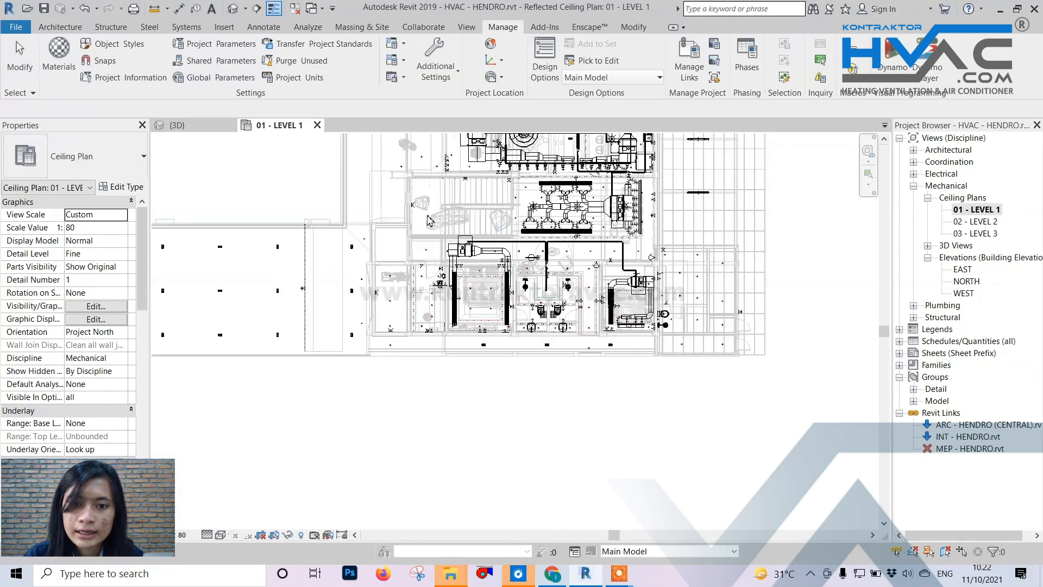
pyautogui.click(221, 536)
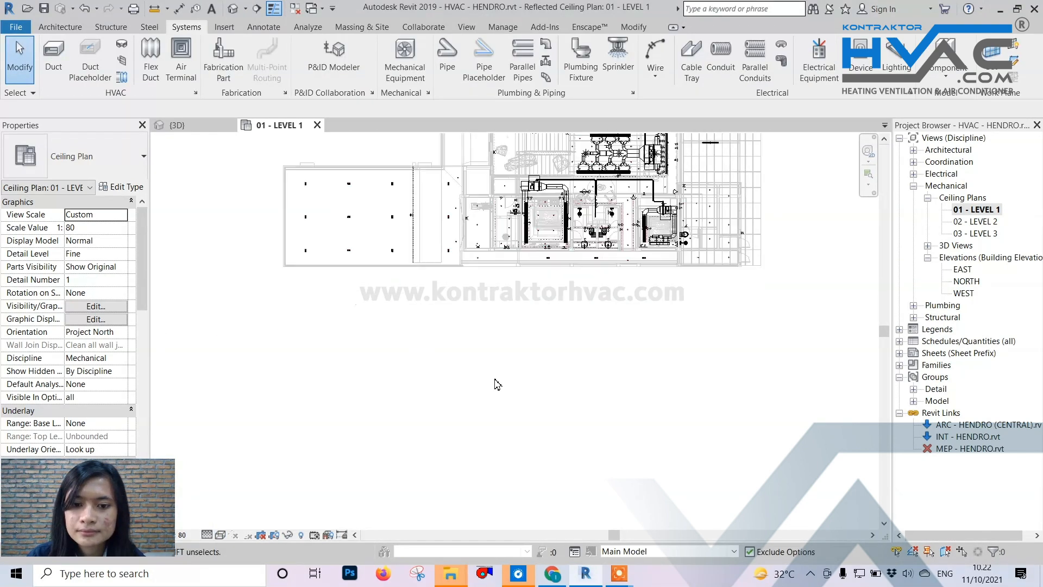
# - Draw an L-shaped 6" x 6" rectangular duct at 427,50 cm offset in the empty area below the building, its downward leg about 78 cm long
pyautogui.scroll(2, 497, 385)
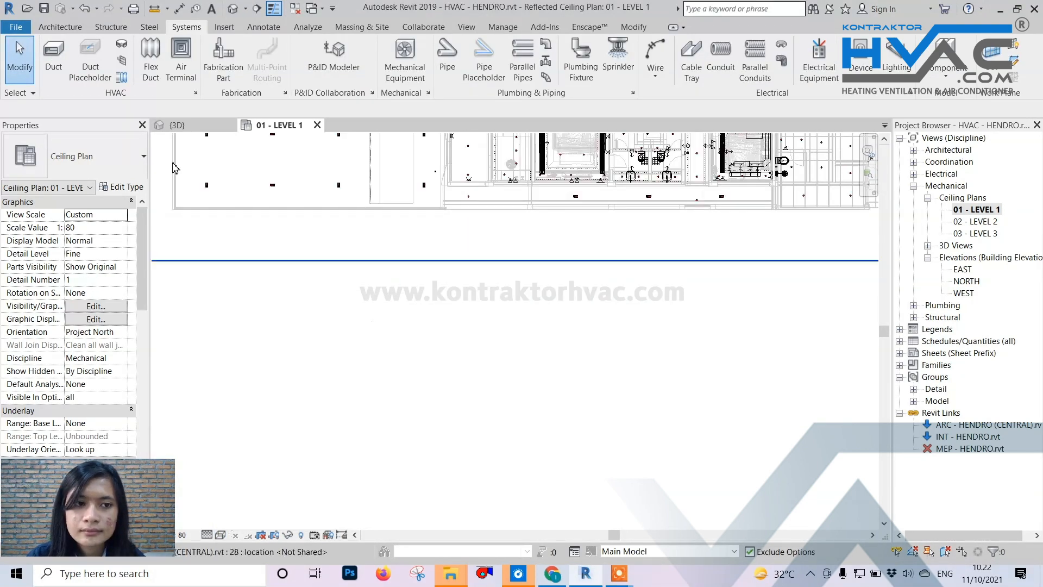
pyautogui.click(54, 57)
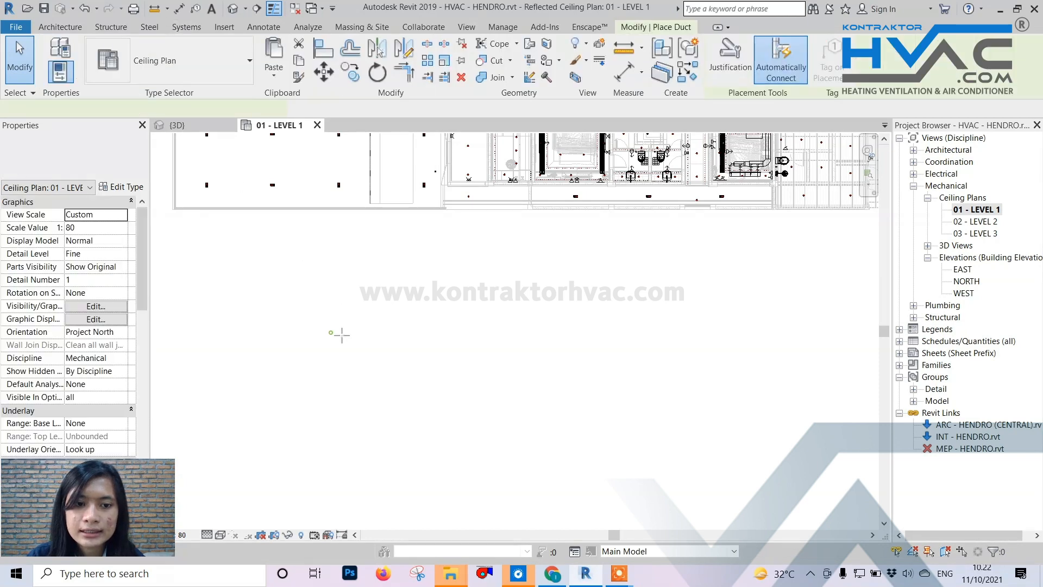
pyautogui.click(328, 259)
pyautogui.scroll(5, 351, 337)
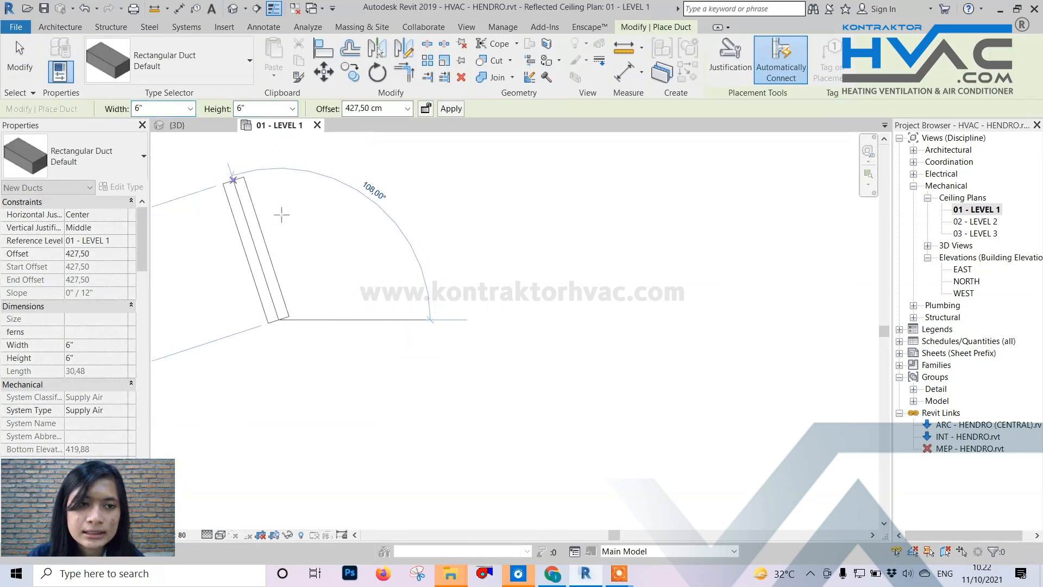
pyautogui.click(398, 323)
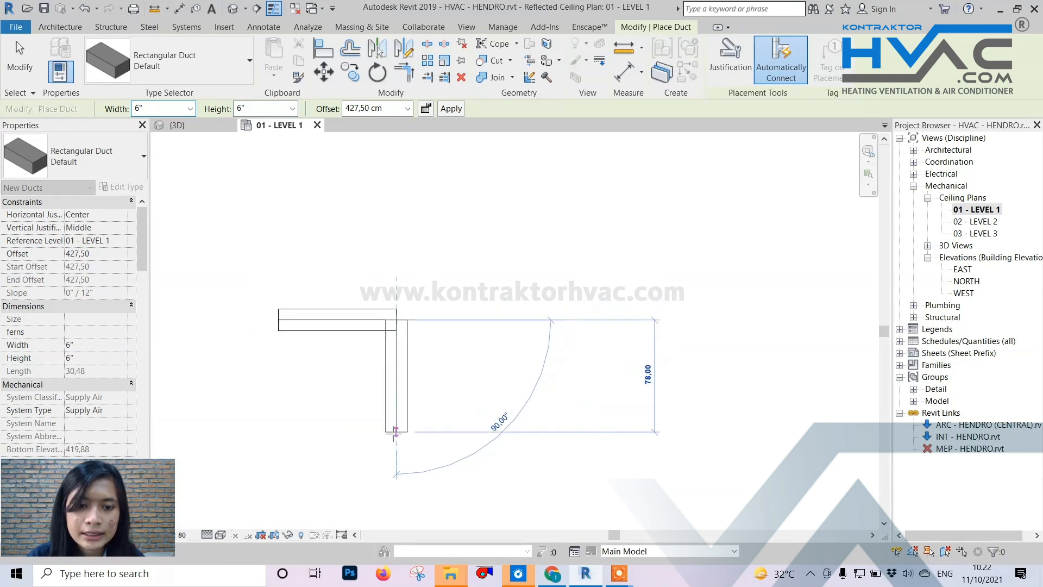
pyautogui.press('Escape')
# - Compare the new L-shaped duct and its elbow in the 3D view and the Level 1 ceiling plan
pyautogui.click(198, 125)
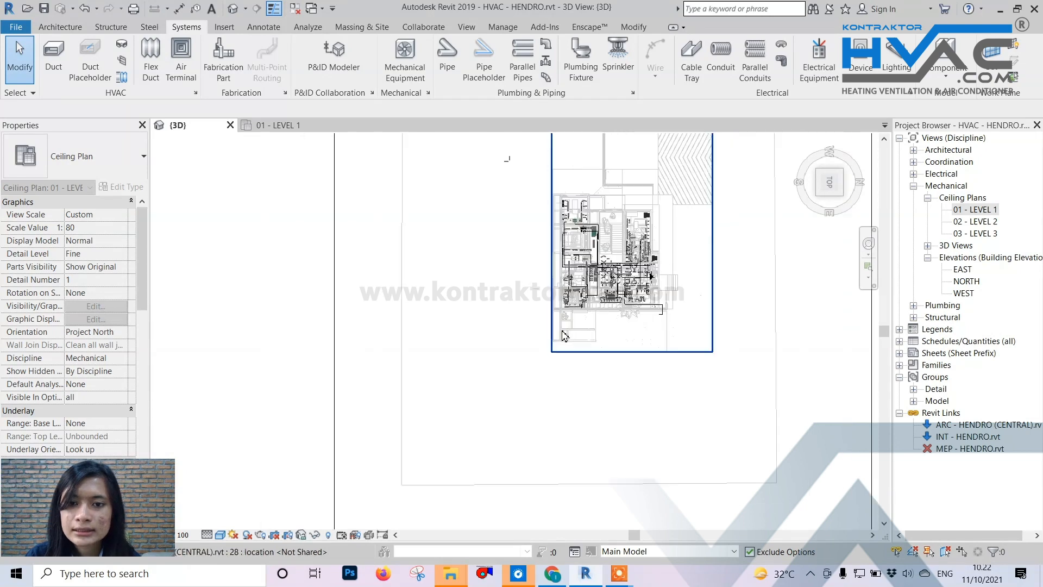
pyautogui.scroll(8, 524, 200)
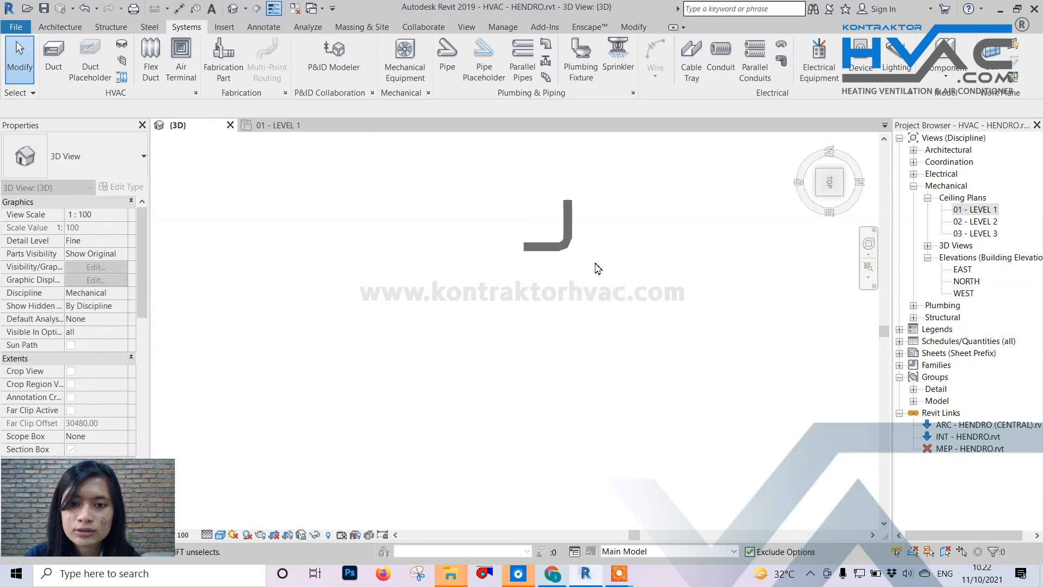
pyautogui.keyDown('shift'); pyautogui.moveTo(624, 342); pyautogui.dragTo(403, 463, button='middle'); pyautogui.keyUp('shift')
pyautogui.click(278, 126)
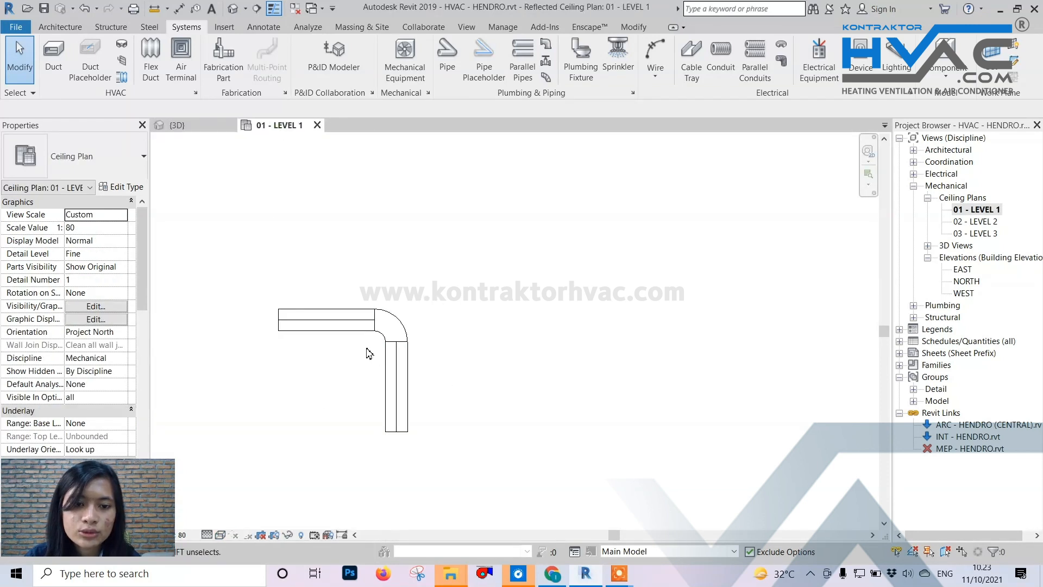
pyautogui.click(403, 359)
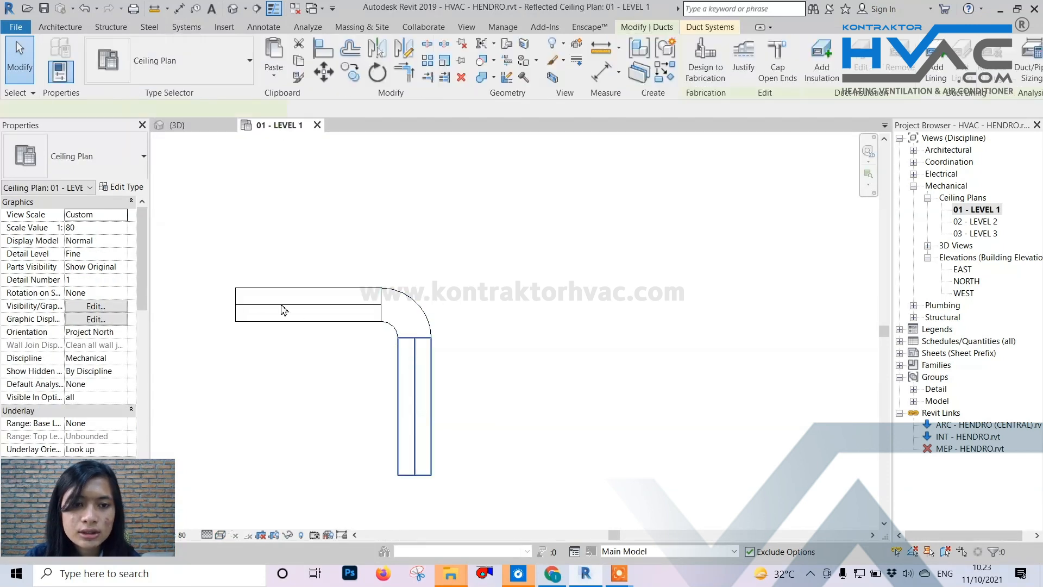
pyautogui.click(236, 237)
pyautogui.click(177, 125)
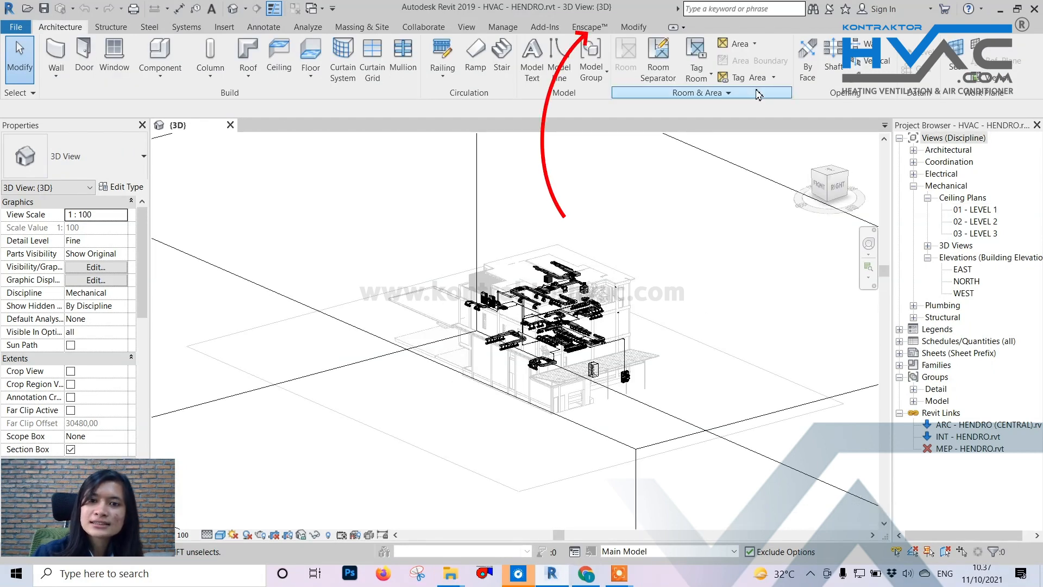
# - Start Enscape for the {3D} view and walk from the building entrance into the interior
pyautogui.click(589, 28)
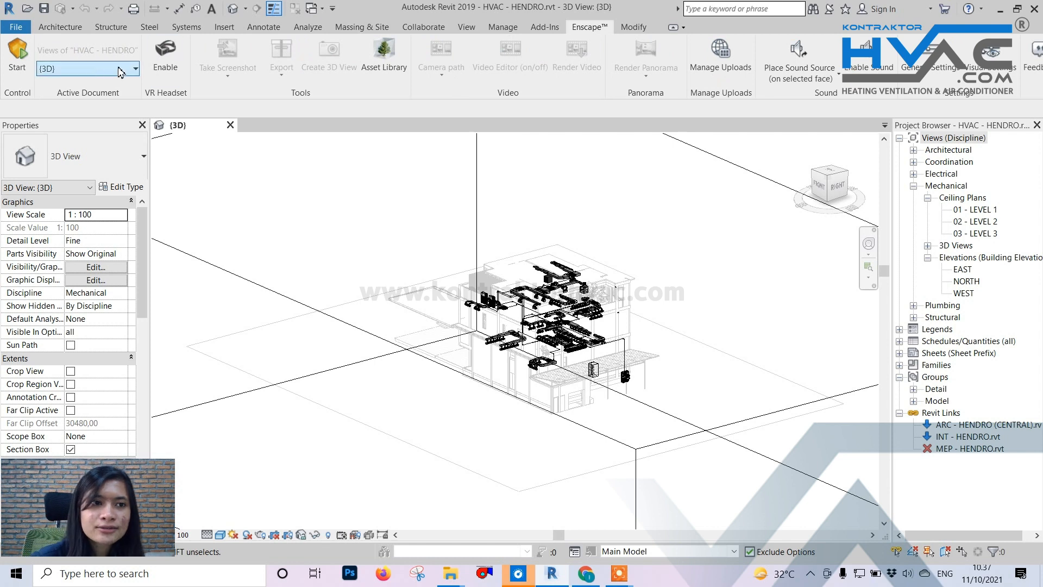
pyautogui.click(12, 61)
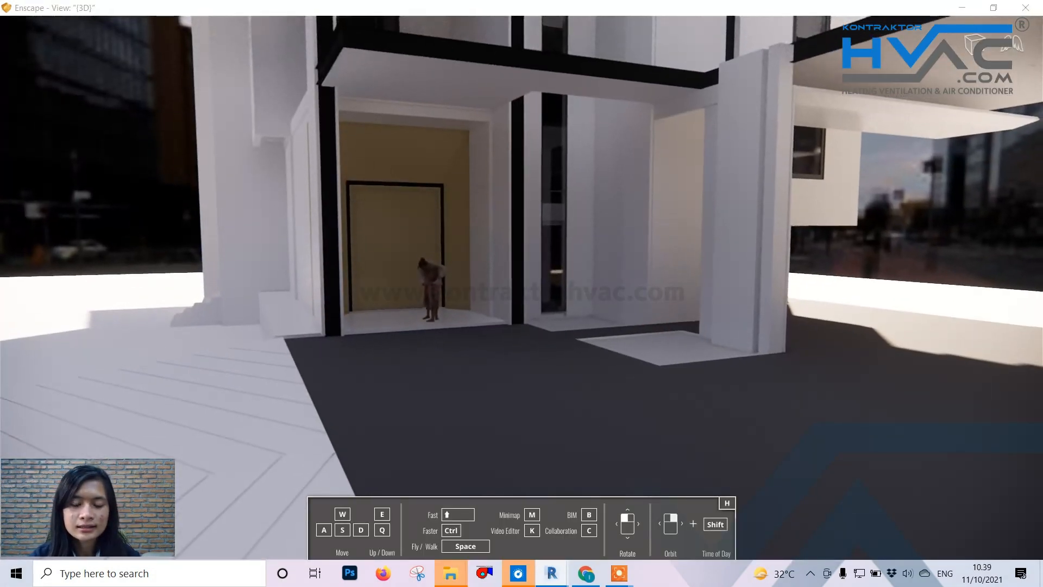
pyautogui.moveTo(469, 347); pyautogui.dragTo(326, 261)
pyautogui.press('w')
pyautogui.press('w')
pyautogui.press('w')
pyautogui.press('w')
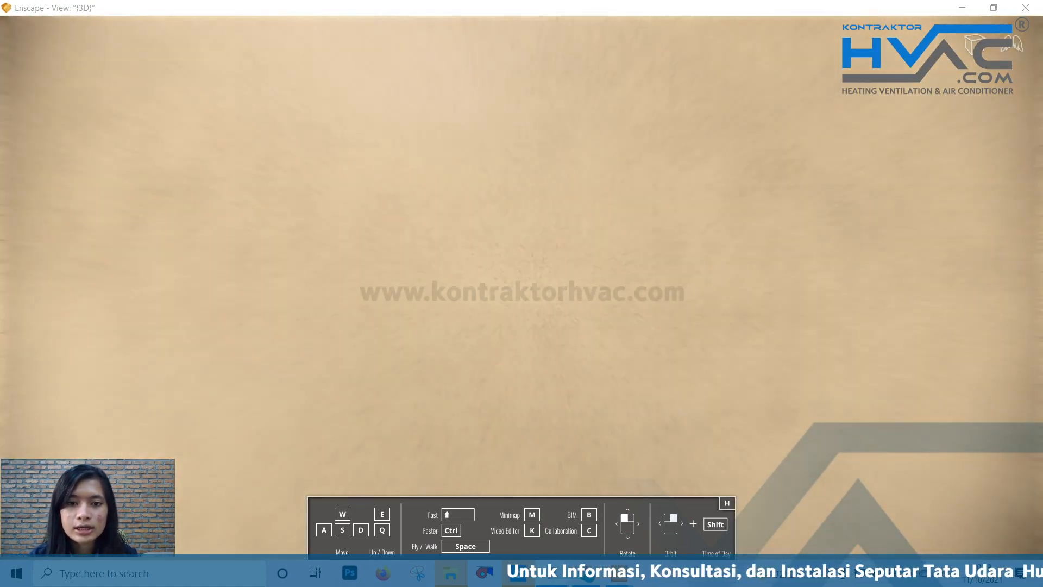
pyautogui.press('w')
pyautogui.moveTo(379, 274)
pyautogui.mouseDown()
pyautogui.moveTo(429, 253)
pyautogui.moveTo(435, 190)
pyautogui.moveTo(489, 182)
pyautogui.moveTo(522, 190)
pyautogui.moveTo(546, 233)
pyautogui.moveTo(549, 266)
pyautogui.moveTo(680, 292)
pyautogui.mouseUp()
# - Fly up through the ceiling void to examine the ductwork, then descend toward the kitchen and dining area
pyautogui.press('e')
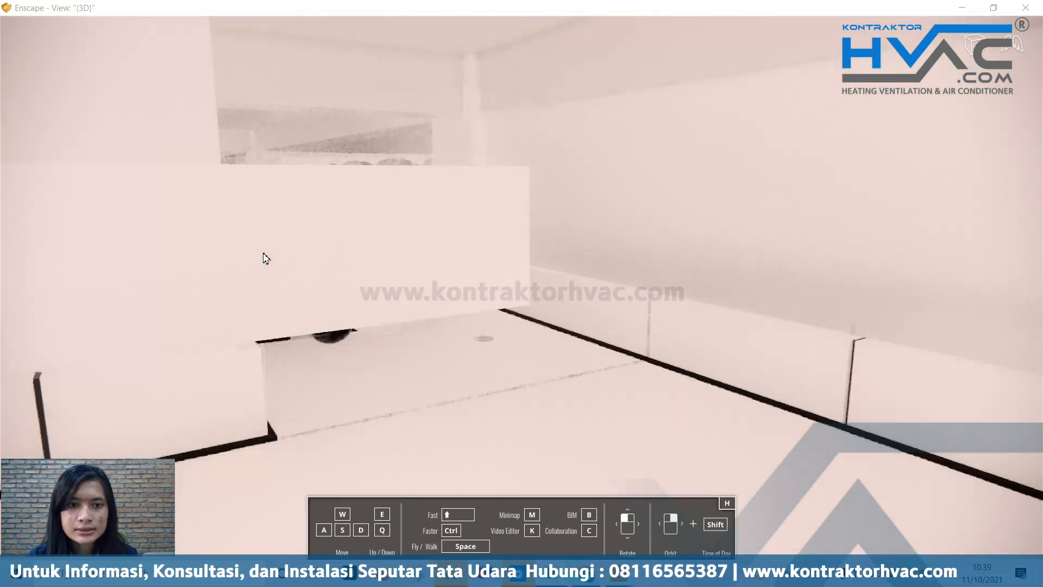
pyautogui.moveTo(265, 258); pyautogui.dragTo(120, 243)
pyautogui.press('w')
pyautogui.moveTo(272, 245); pyautogui.dragTo(326, 212)
pyautogui.press('d')
pyautogui.press('w')
pyautogui.press('w')
pyautogui.press('d')
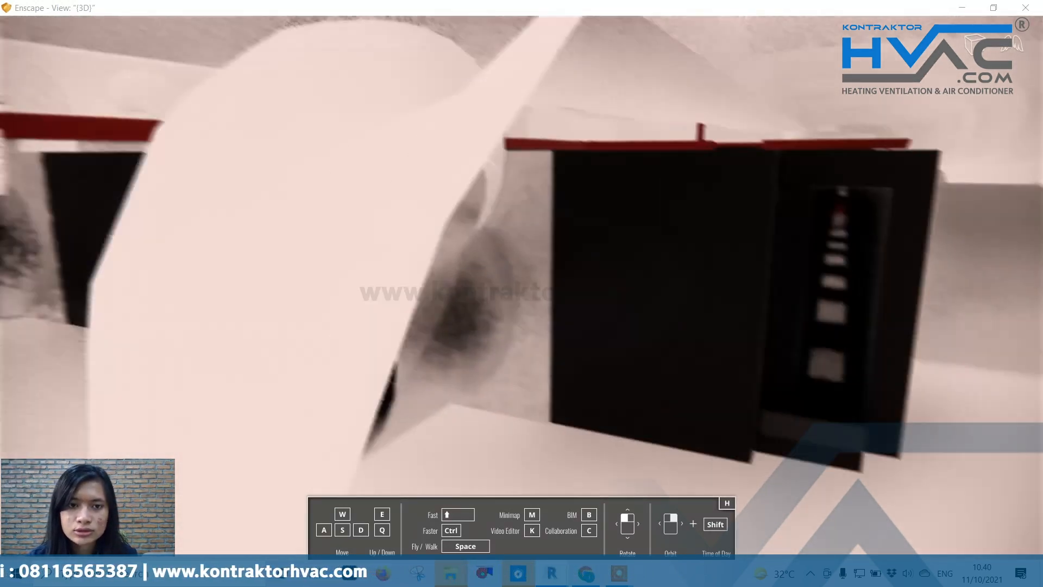
pyautogui.press('w')
pyautogui.moveTo(521, 272); pyautogui.dragTo(468, 353)
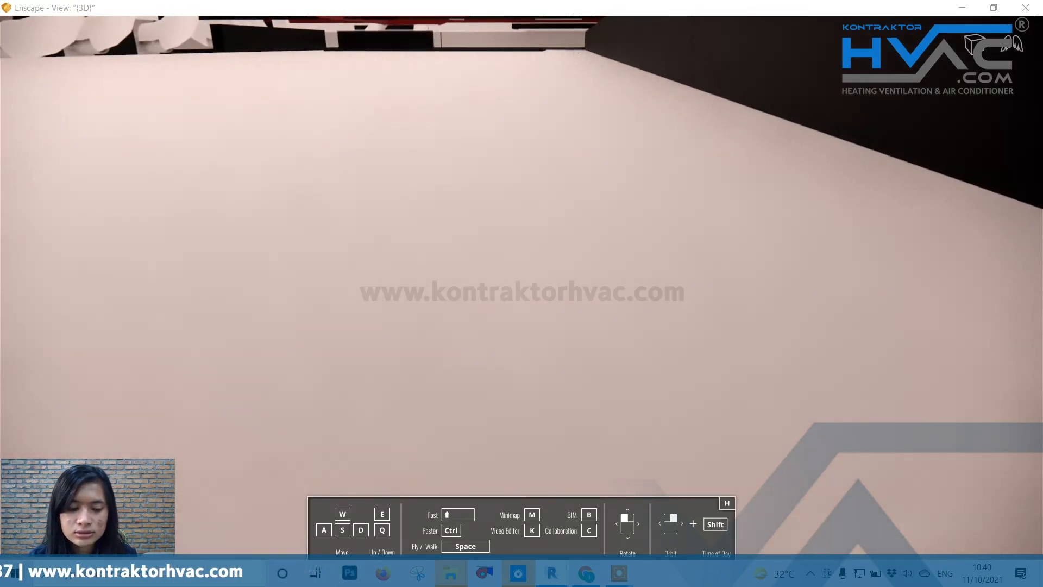
pyautogui.press('q')
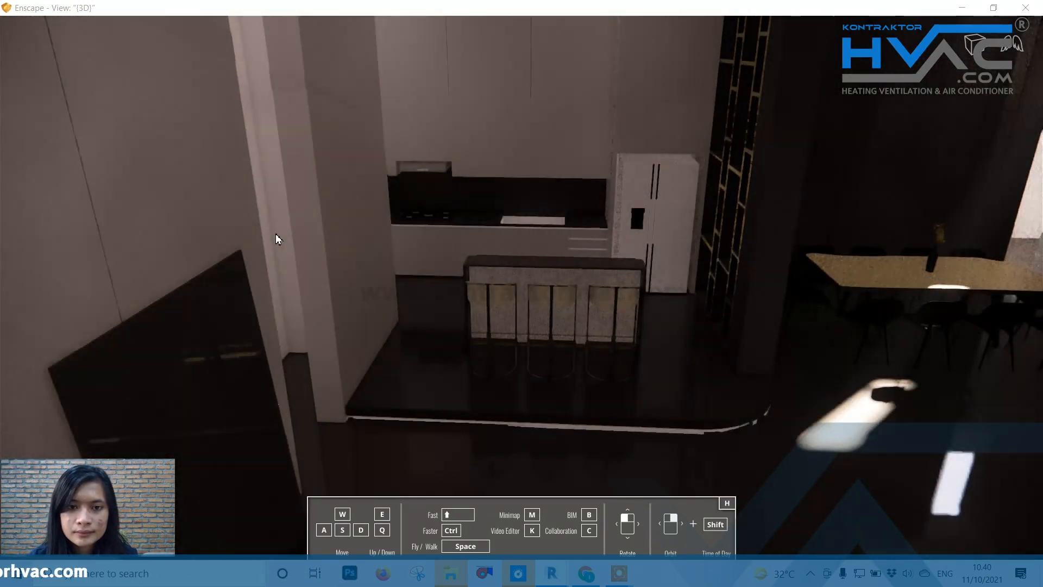
# - Examine the room's ceiling and its black linear air slots from below in the rendered view
pyautogui.moveTo(276, 233); pyautogui.dragTo(336, 321)
pyautogui.press('s')
pyautogui.moveTo(326, 201); pyautogui.dragTo(321, 29)
pyautogui.press('w')
pyautogui.press('w')
pyautogui.press('w')
pyautogui.press('q')
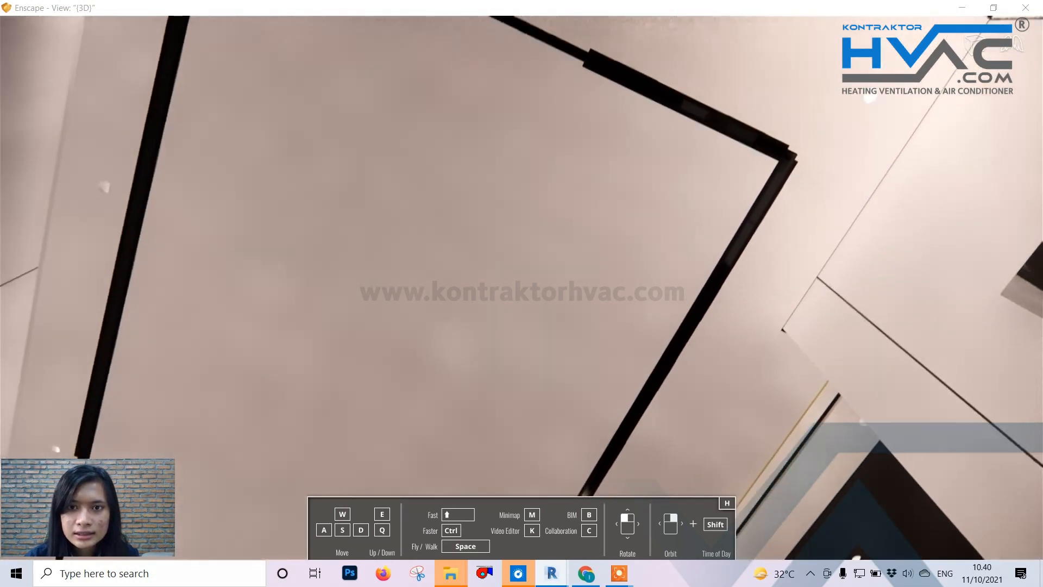
pyautogui.moveTo(326, 163); pyautogui.dragTo(288, 168)
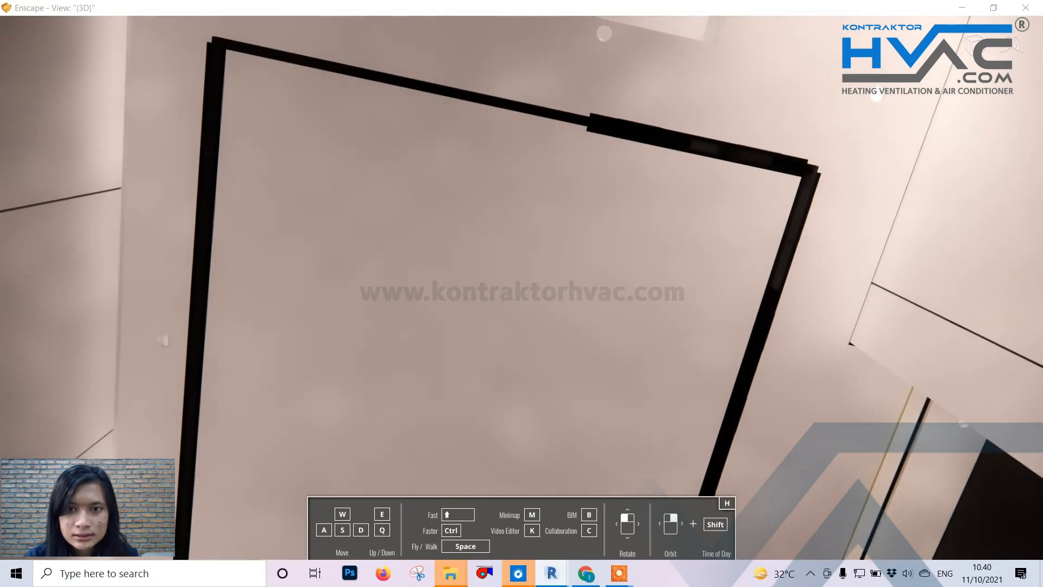
pyautogui.scroll(-1, 363, 266)
pyautogui.scroll(-2, 360, 267)
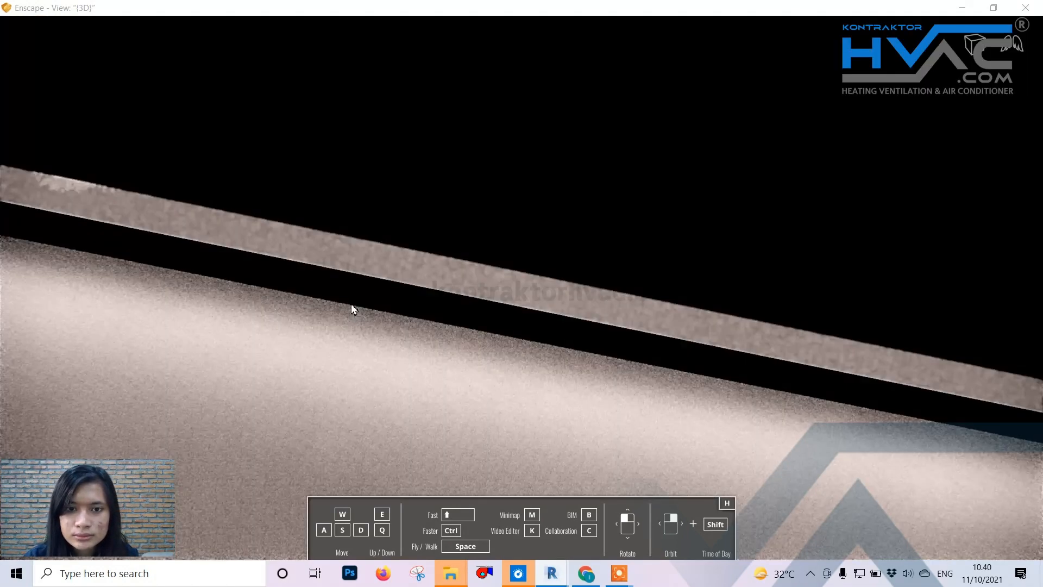
pyautogui.scroll(3, 364, 302)
pyautogui.moveTo(363, 303); pyautogui.dragTo(366, 324)
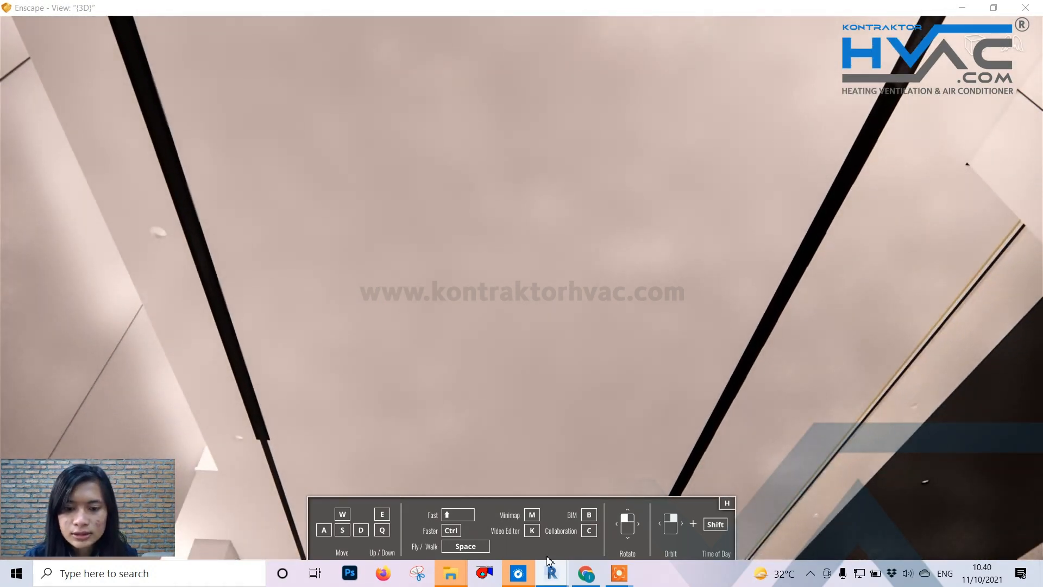
# - Switch to Revit, orient the 3D view to Front and lower the section box's upper face to just above the lowest storey
pyautogui.moveTo(562, 583)
pyautogui.click(494, 528)
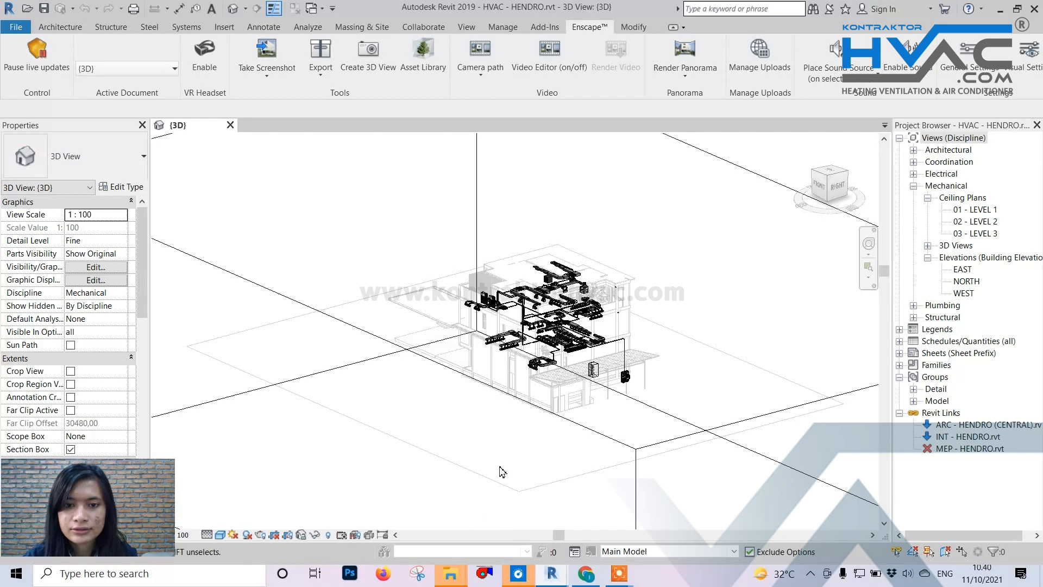
pyautogui.click(824, 193)
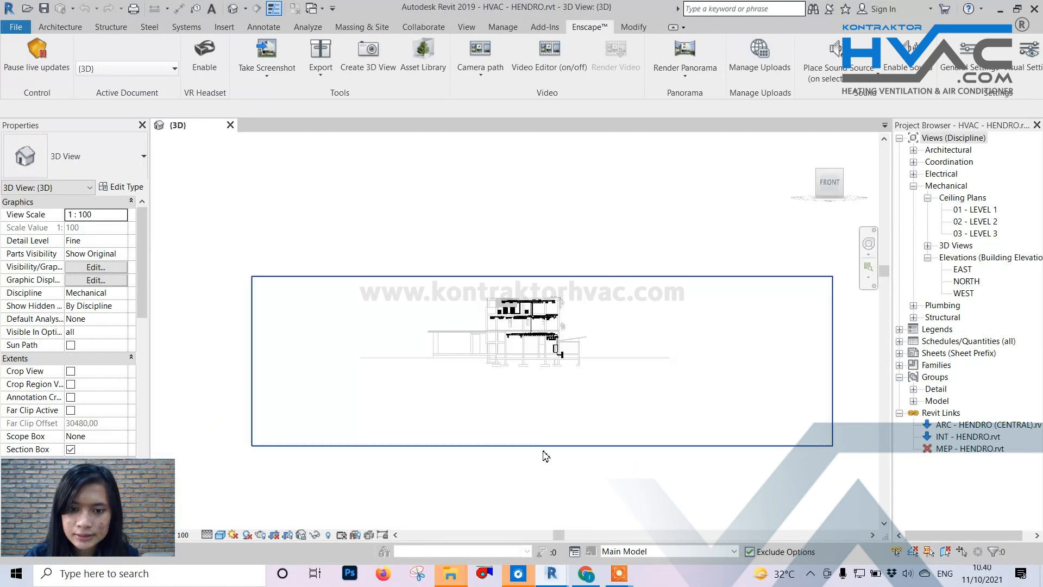
pyautogui.click(630, 277)
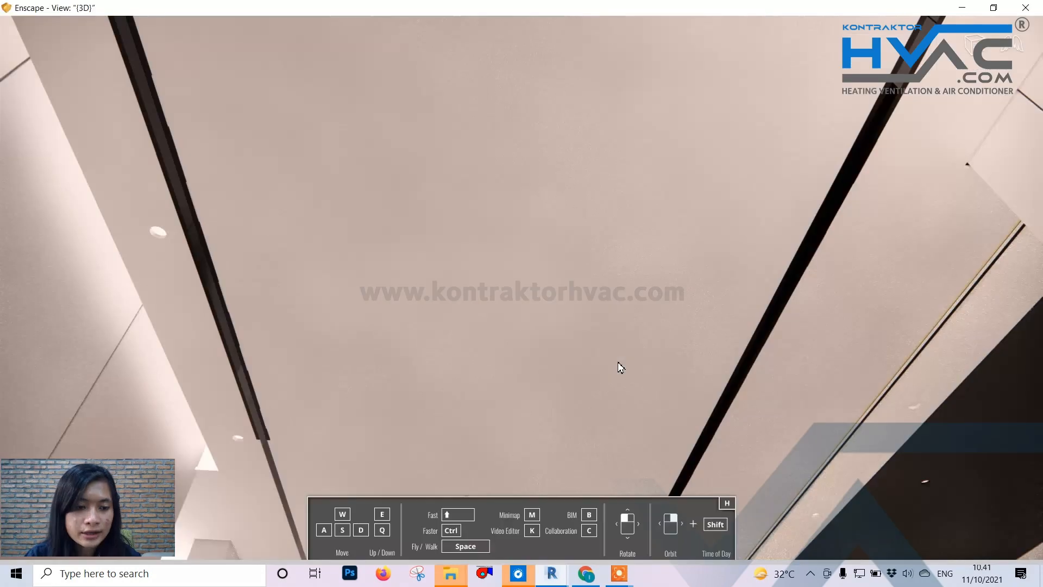
# - Switch to Enscape and rise above the cut ceiling to examine the exposed ducts, flexible branches and red pipes from above
pyautogui.moveTo(598, 337); pyautogui.dragTo(573, 389)
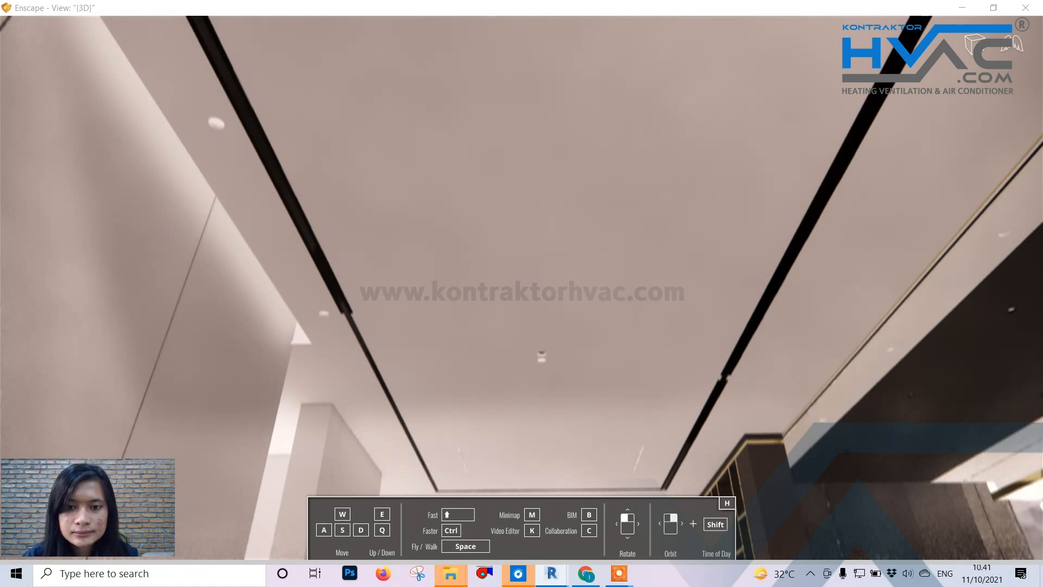
pyautogui.moveTo(454, 388); pyautogui.dragTo(513, 470)
pyautogui.press('s')
pyautogui.press('e')
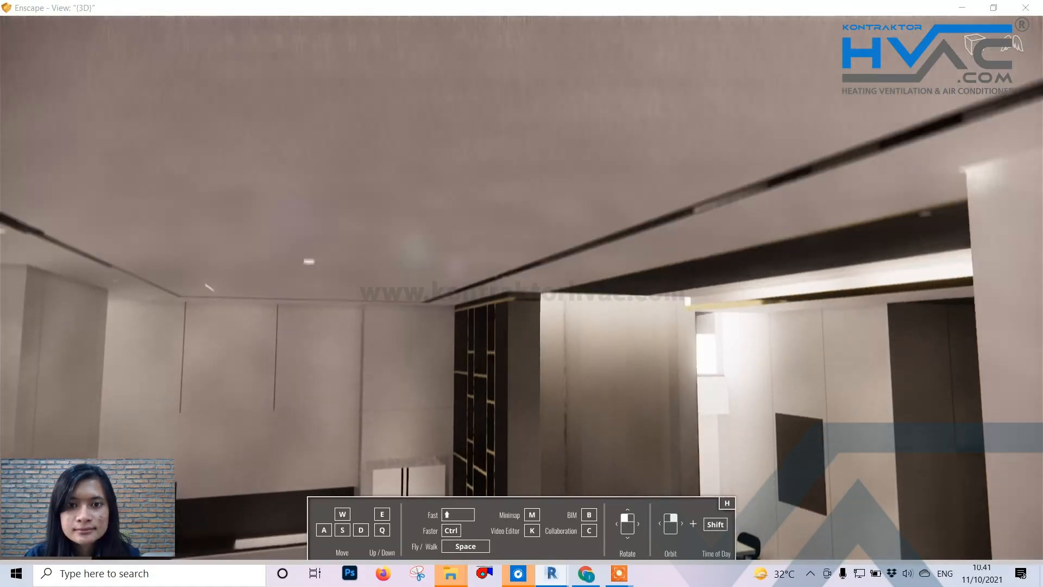
pyautogui.press('e')
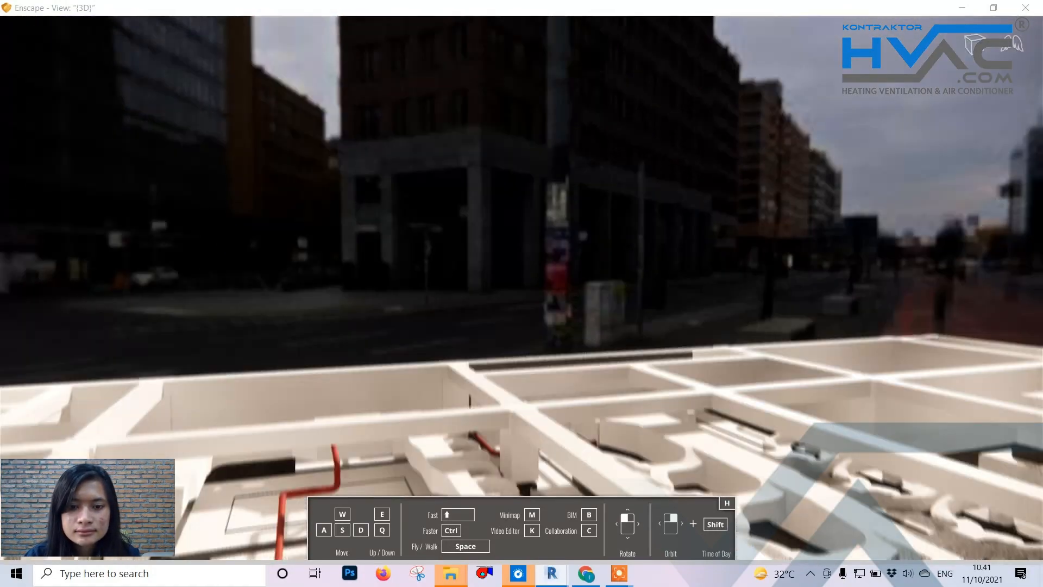
pyautogui.moveTo(523, 323); pyautogui.dragTo(549, 397)
pyautogui.moveTo(510, 413); pyautogui.dragTo(646, 279, button='middle')
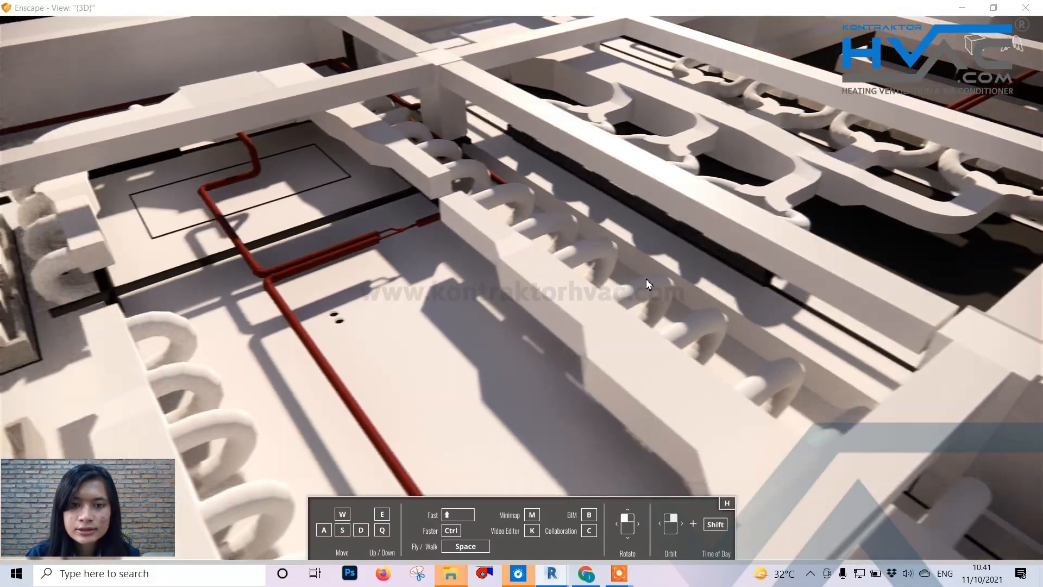
pyautogui.moveTo(647, 279); pyautogui.dragTo(614, 331, button='right')
pyautogui.press('s')
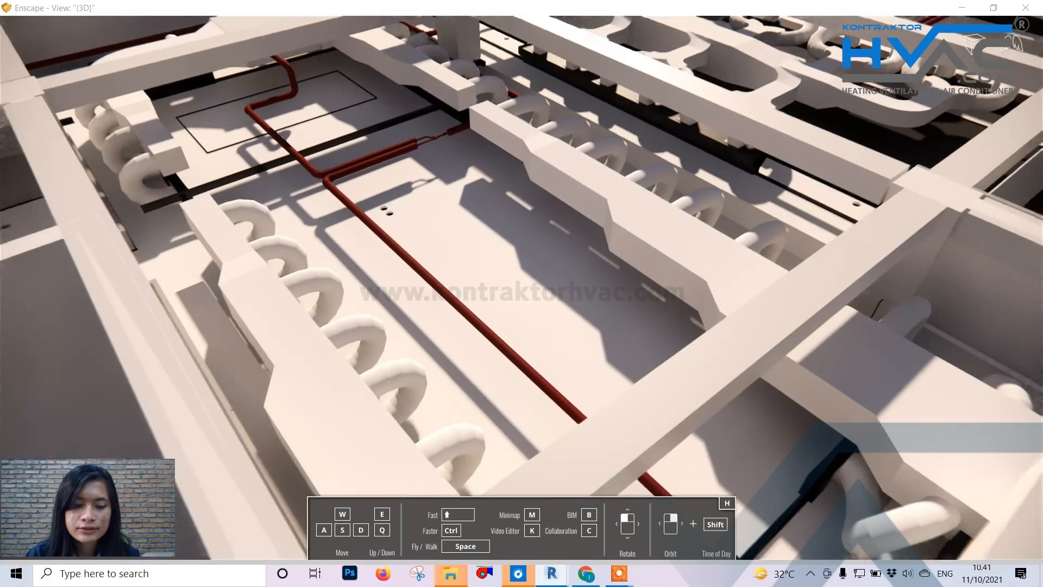
pyautogui.moveTo(614, 332); pyautogui.dragTo(654, 278)
pyautogui.press('s')
pyautogui.press('w')
# - Switch to Revit and examine the ducts just below the section box's upper face in the front 3D view
pyautogui.click(555, 573)
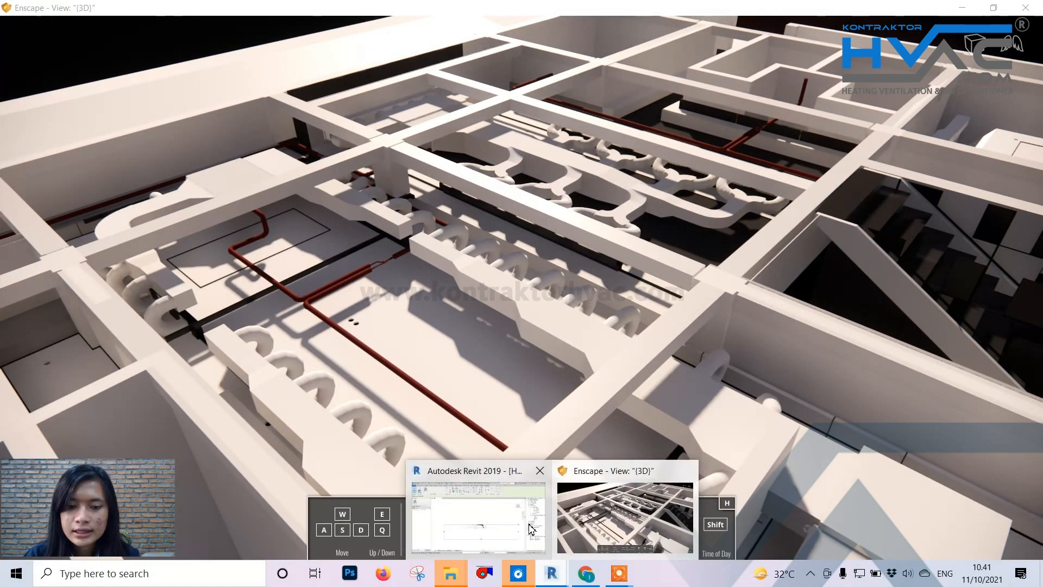
pyautogui.click(532, 529)
pyautogui.scroll(5, 510, 346)
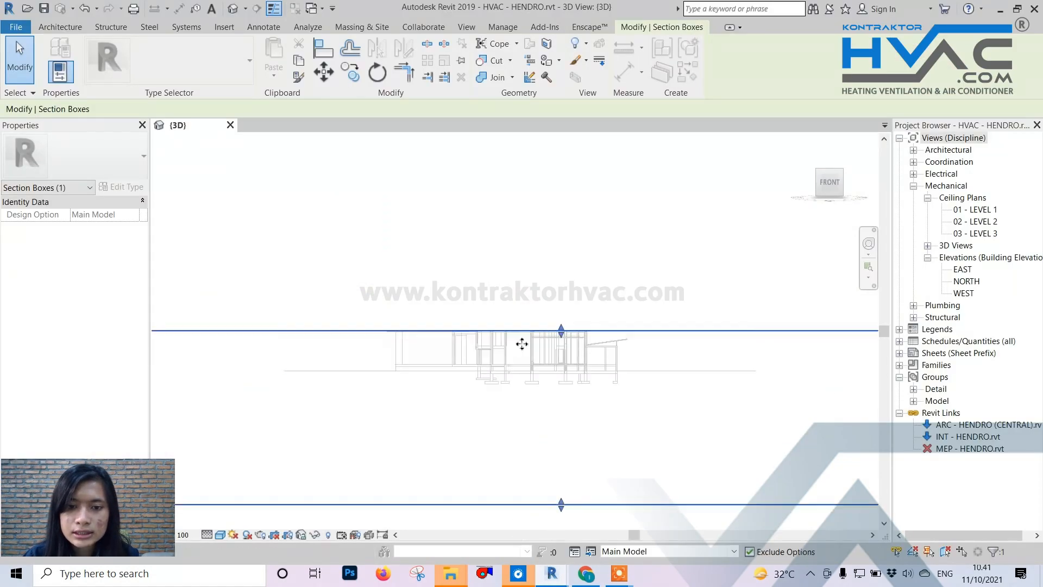
pyautogui.scroll(5, 601, 344)
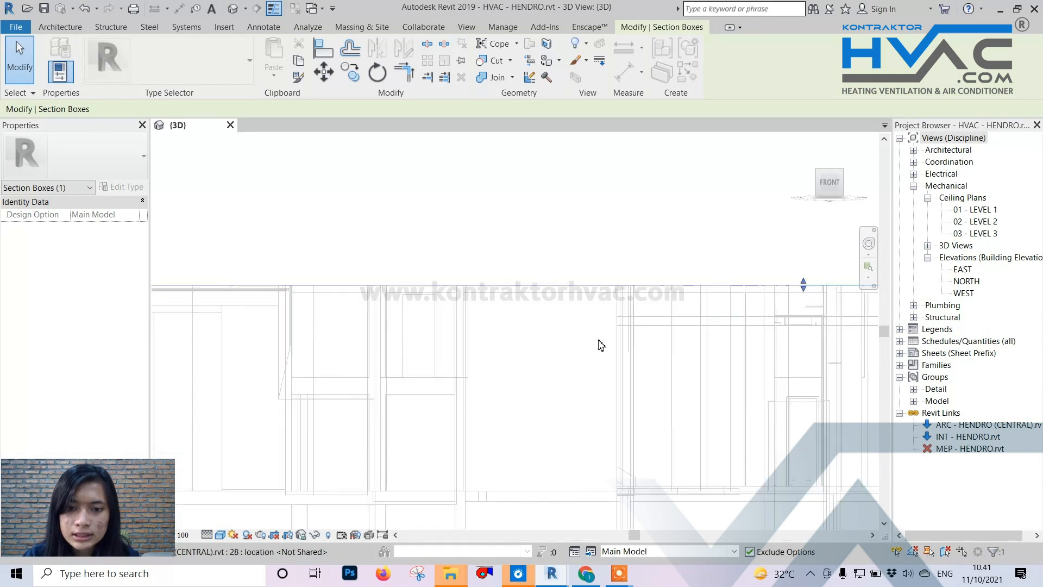
pyautogui.scroll(-2, 496, 357)
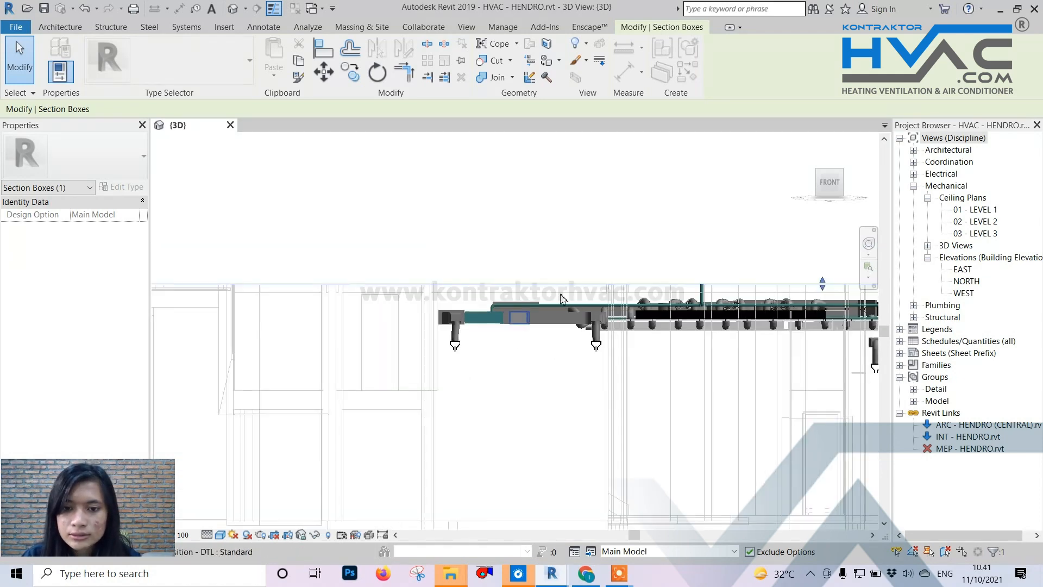
pyautogui.rightClick(714, 256)
pyautogui.click(635, 240)
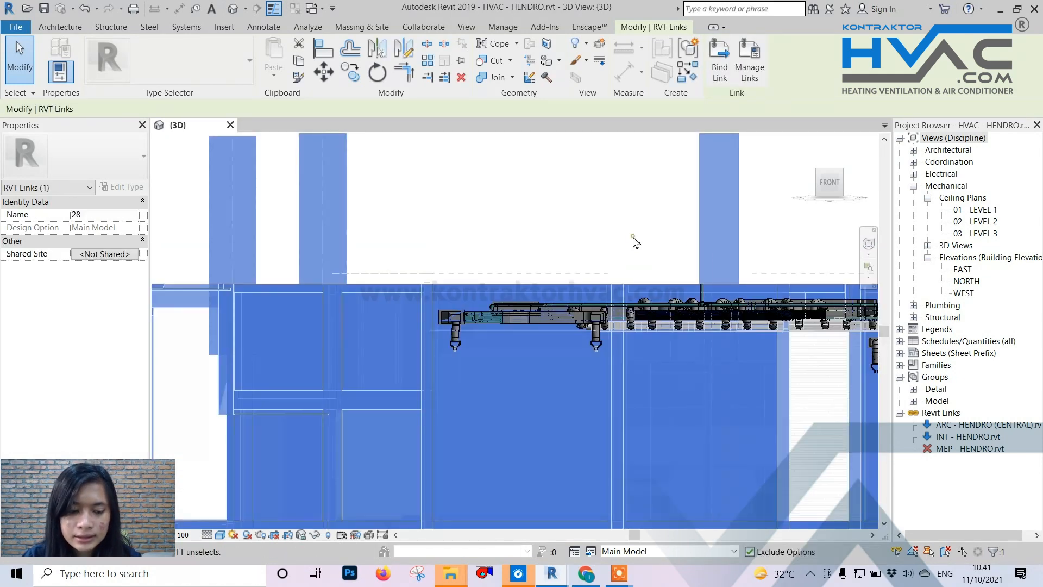
pyautogui.click(637, 202)
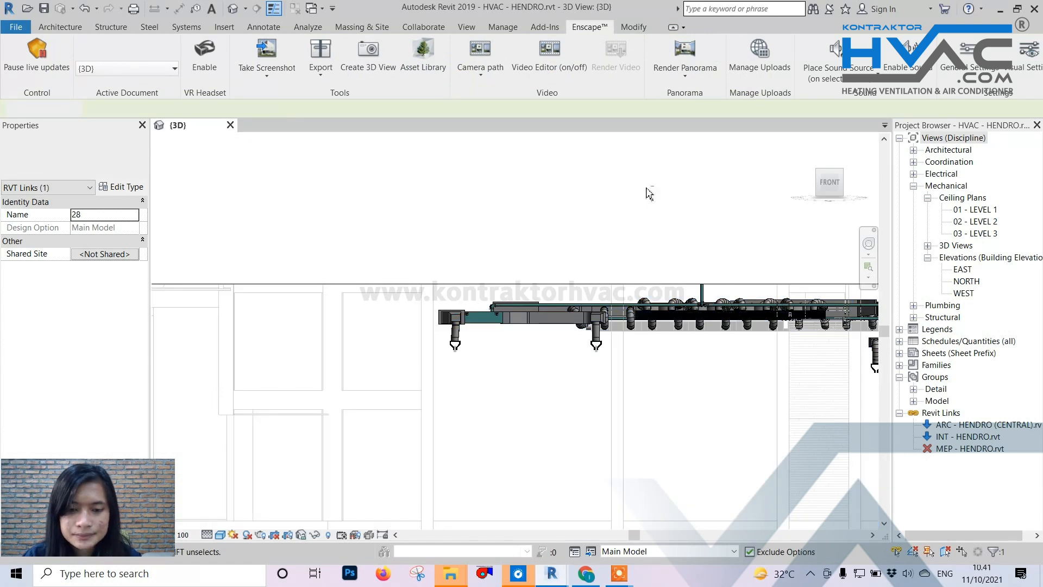
# - Orbit to an isometric view and select the trox ducting accessory at the end of the flexible duct row to examine it up close
pyautogui.keyDown('shift'); pyautogui.moveTo(647, 193); pyautogui.dragTo(445, 319, button='middle'); pyautogui.keyUp('shift')
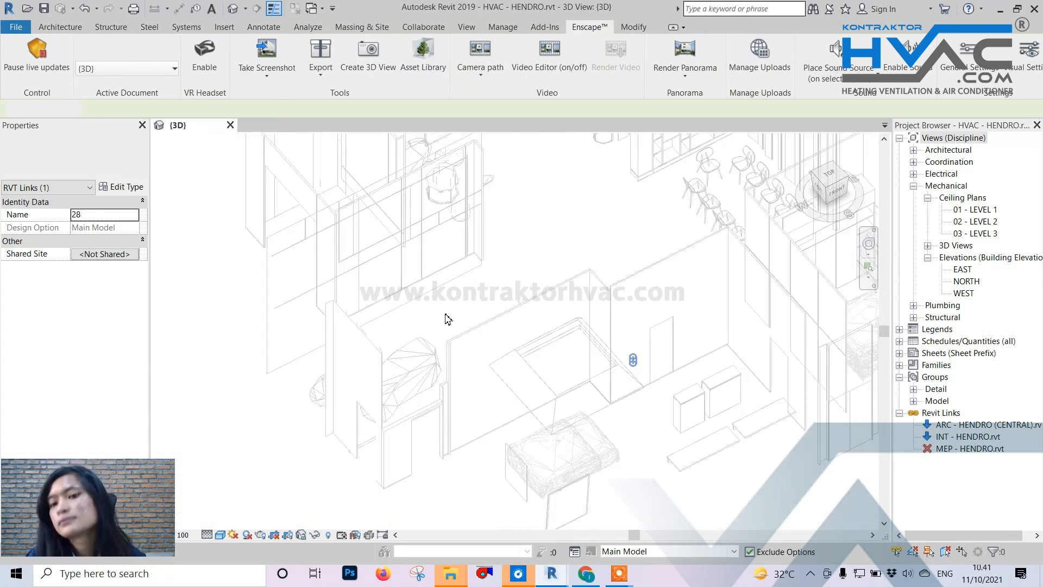
pyautogui.scroll(-3, 446, 319)
pyautogui.scroll(2, 559, 344)
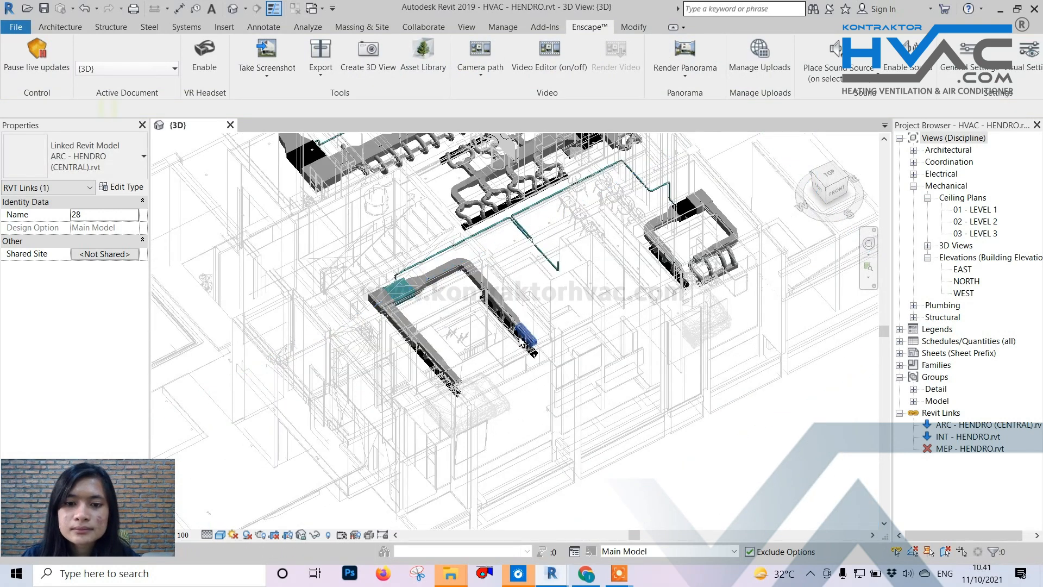
pyautogui.scroll(2, 529, 353)
pyautogui.scroll(-3, 537, 364)
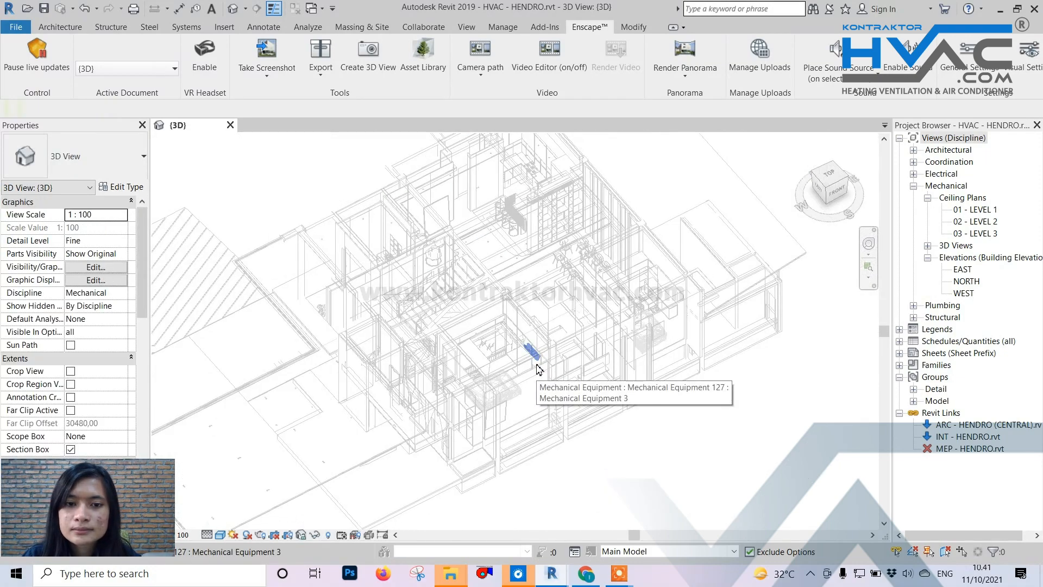
pyautogui.scroll(5, 444, 204)
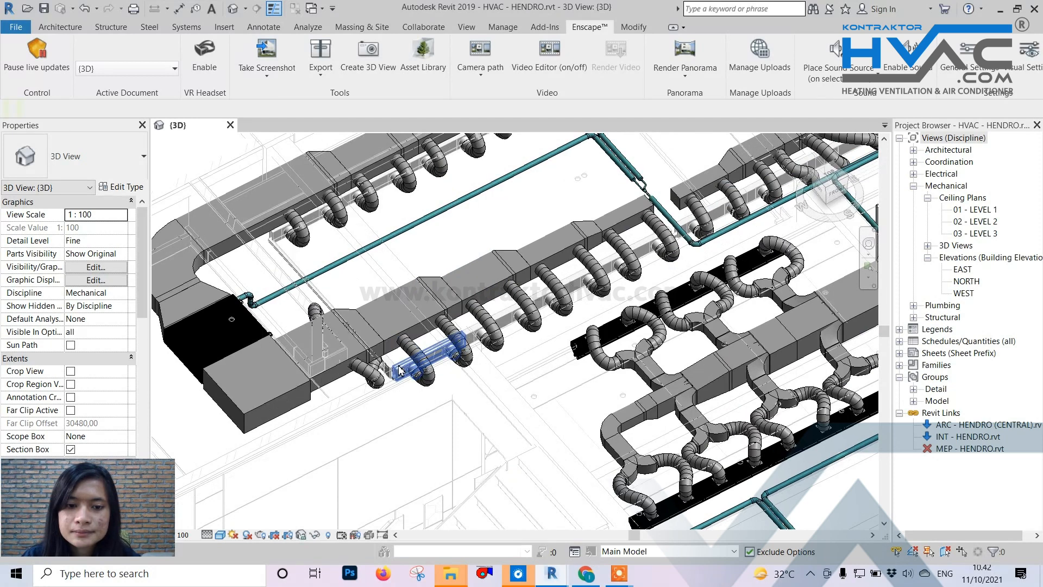
pyautogui.click(386, 369)
pyautogui.scroll(5, 387, 370)
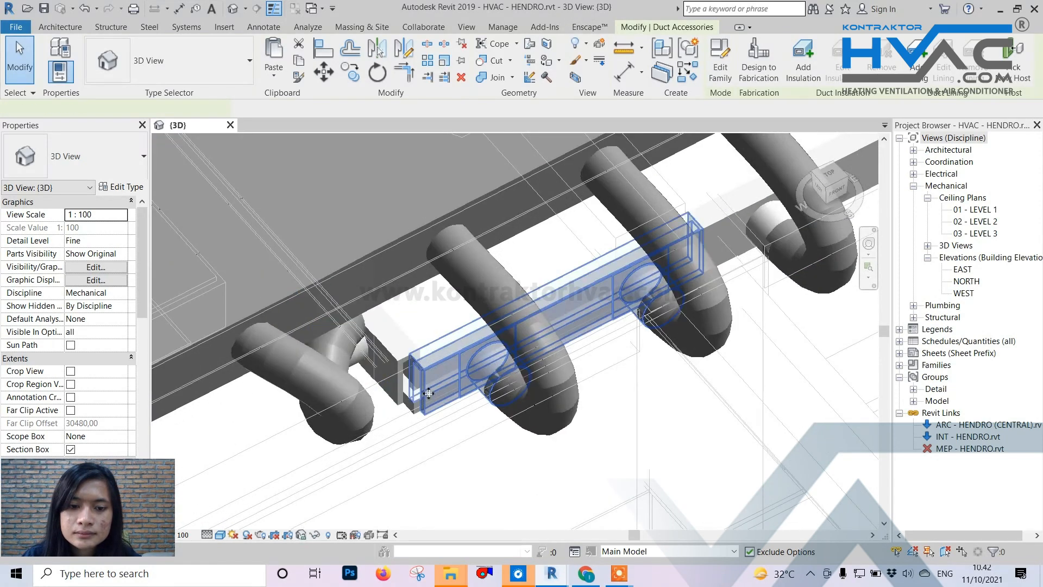
pyautogui.scroll(4, 422, 414)
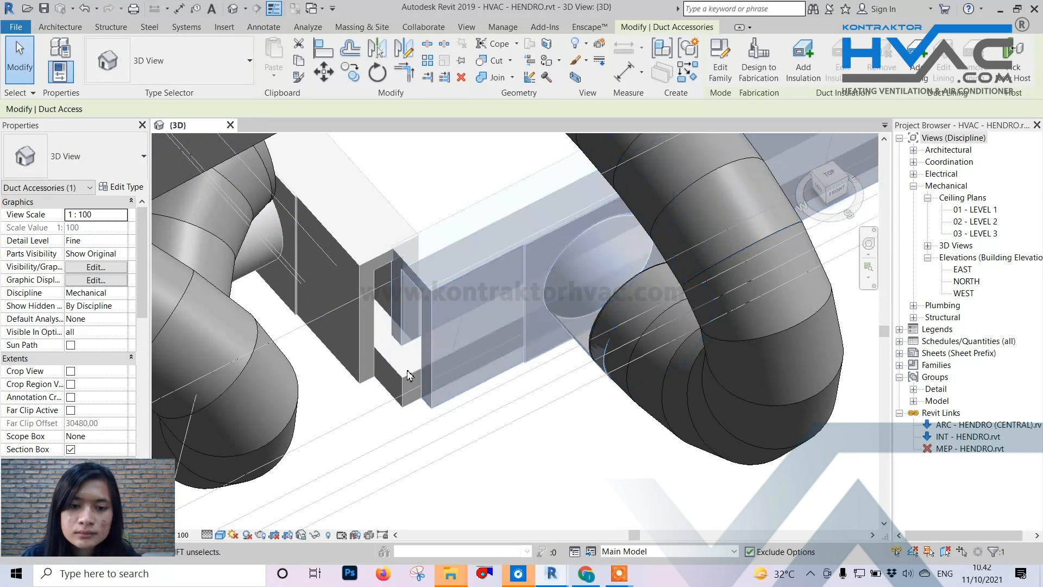
pyautogui.scroll(-6, 414, 384)
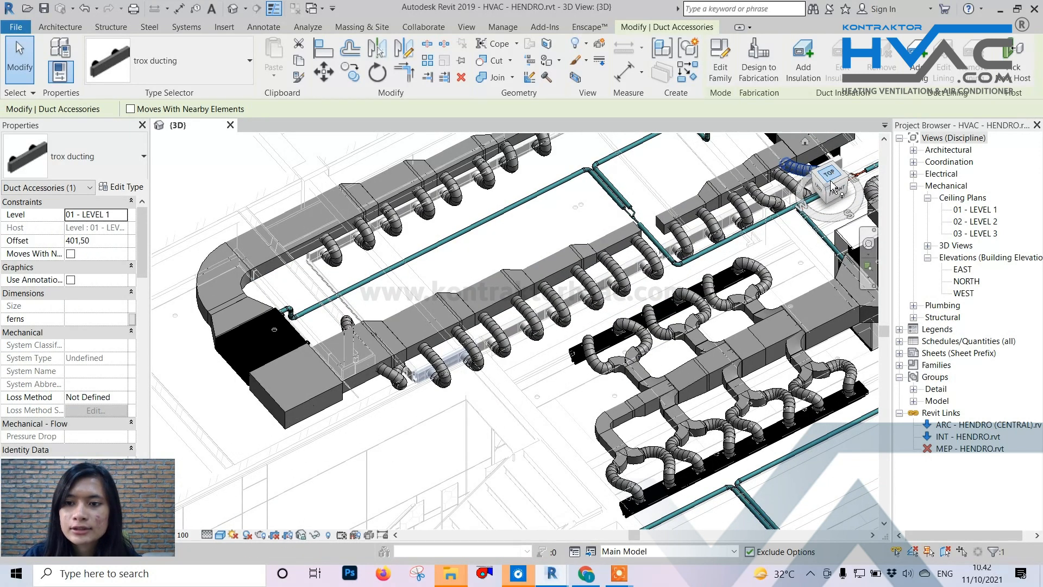
# - Orient the 3D view to Top and pull the section box's front face back to the edge of the rearmost duct loop
pyautogui.moveTo(831, 188); pyautogui.dragTo(822, 193)
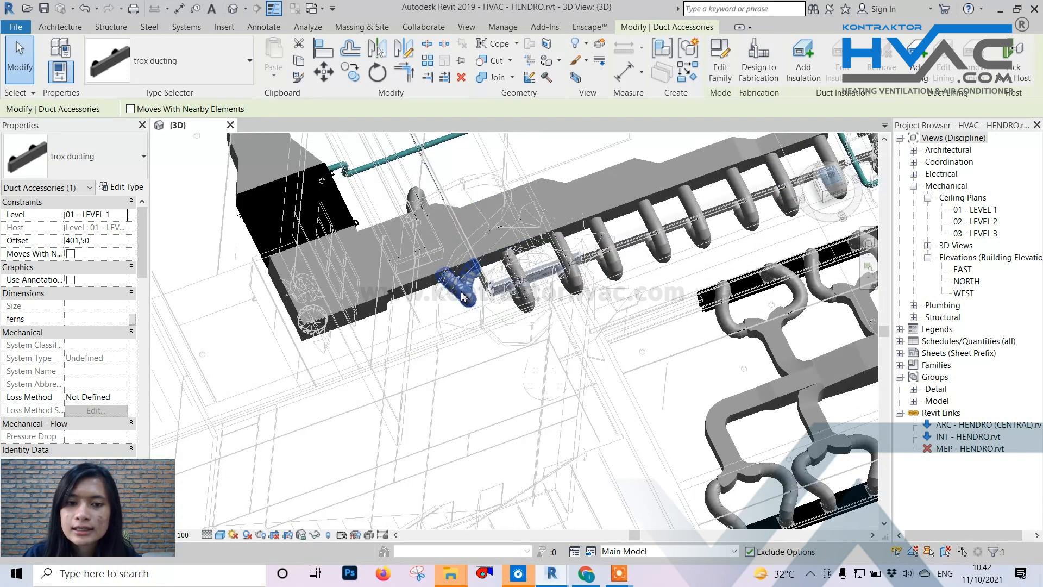
pyautogui.scroll(-6, 462, 263)
pyautogui.scroll(-8, 457, 232)
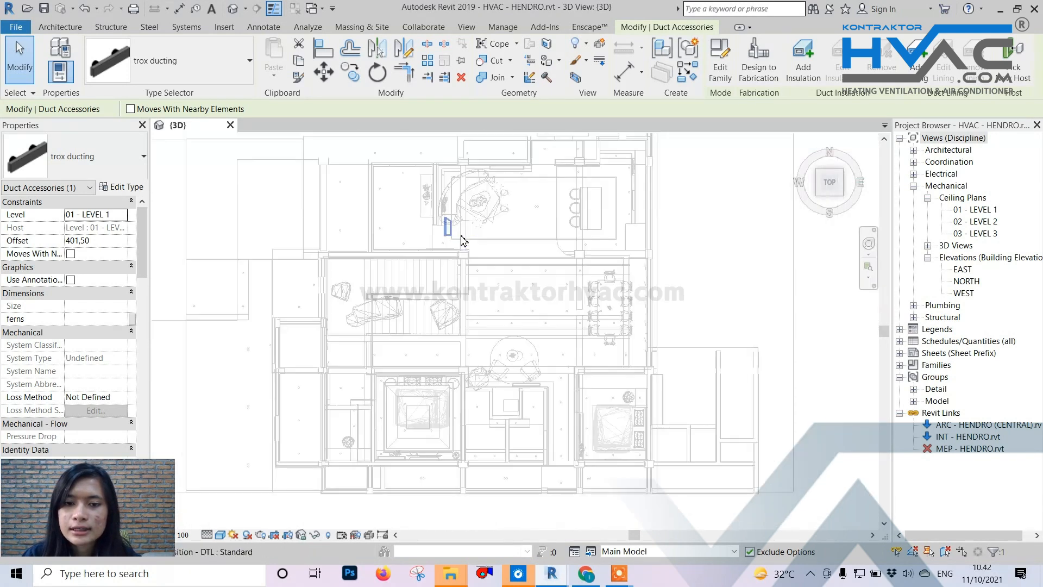
pyautogui.click(616, 366)
pyautogui.click(674, 394)
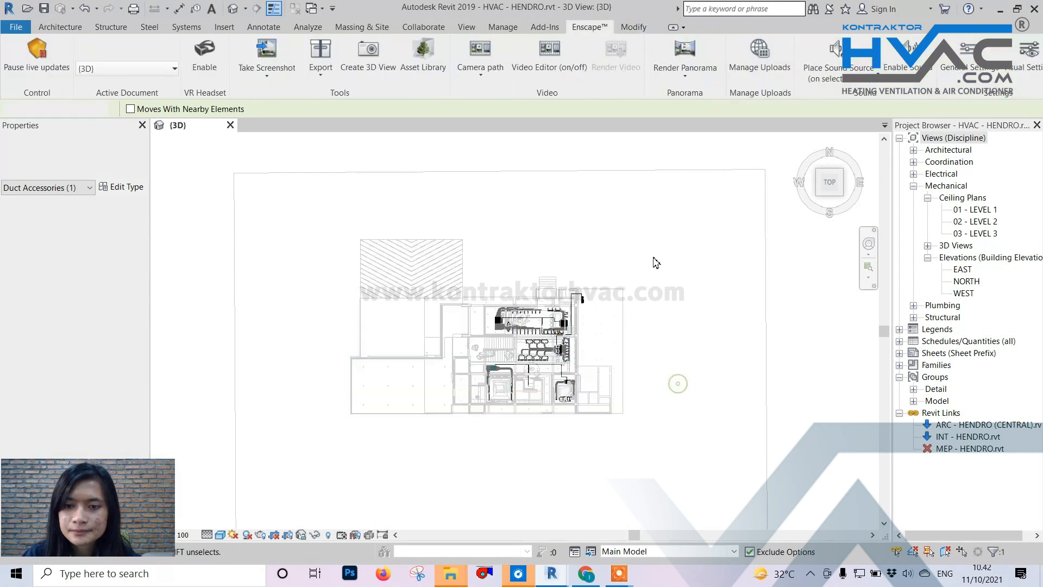
pyautogui.scroll(-2, 661, 293)
pyautogui.click(632, 508)
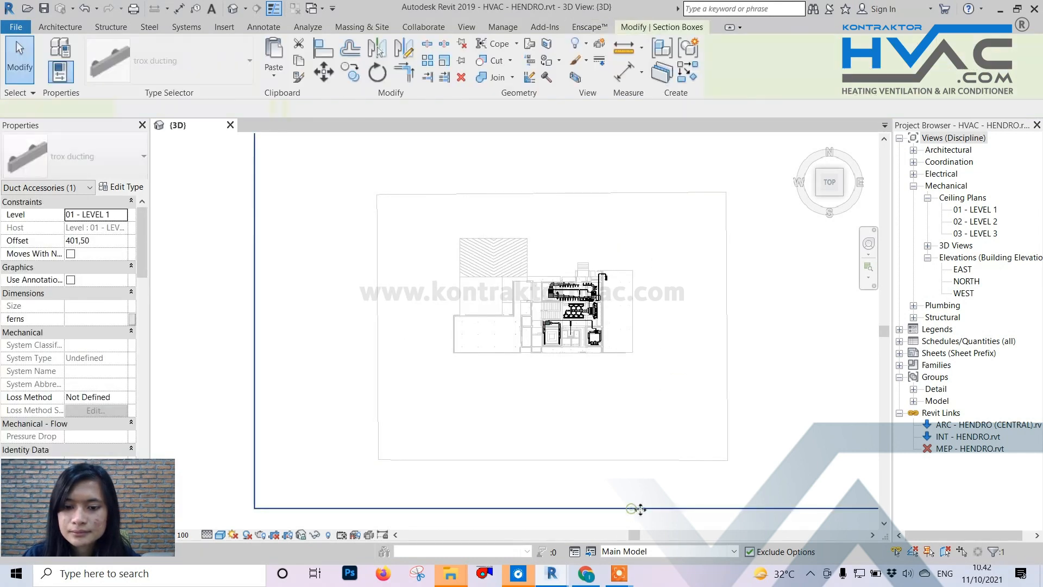
pyautogui.moveTo(587, 508); pyautogui.dragTo(585, 296)
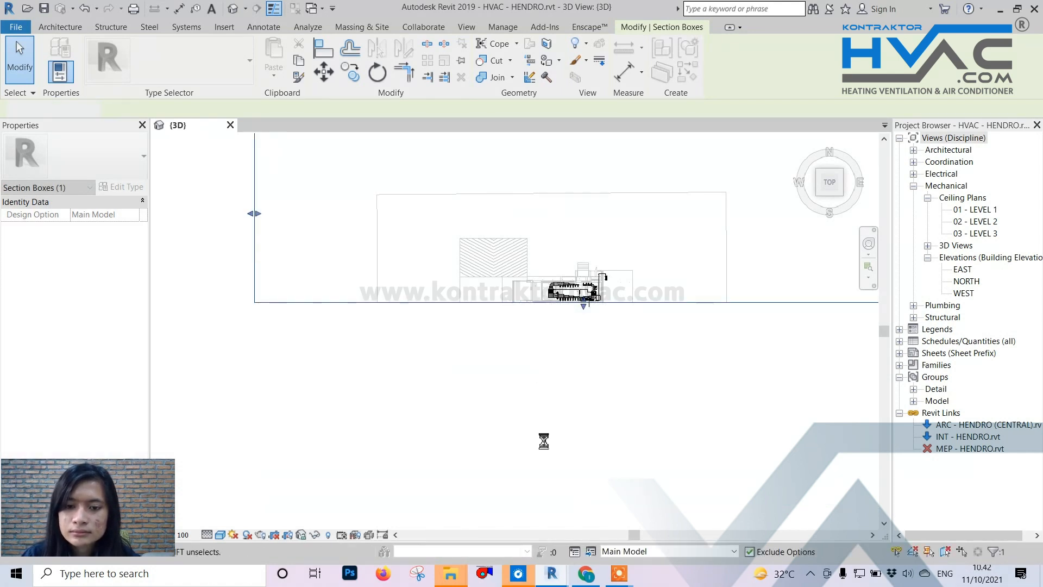
# - Switch to Enscape, enlarge its window and examine the newly cut building and exposed ducts from above
pyautogui.moveTo(557, 580)
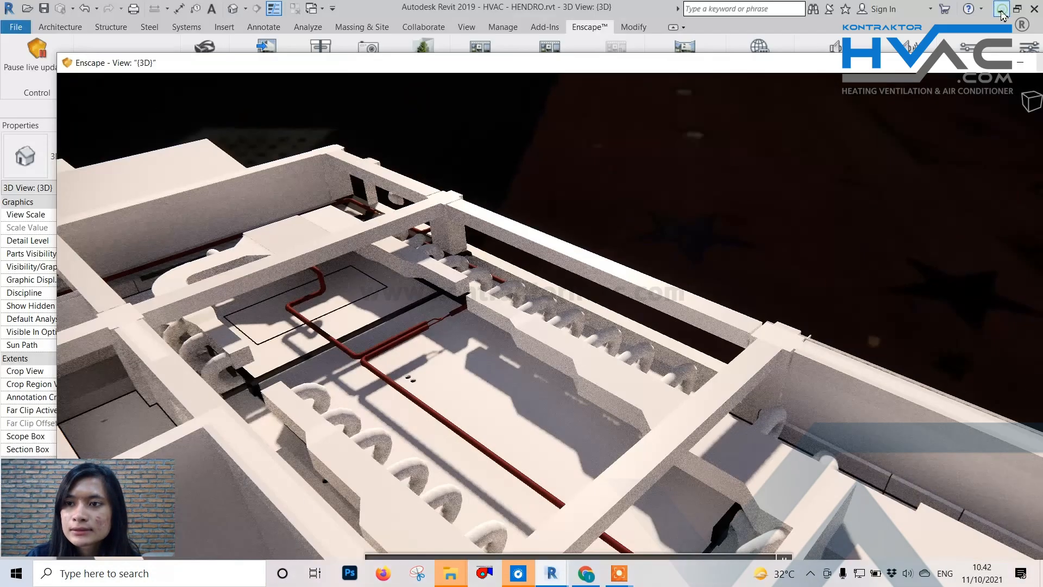
pyautogui.moveTo(948, 87); pyautogui.dragTo(797, 43)
pyautogui.click(911, 42)
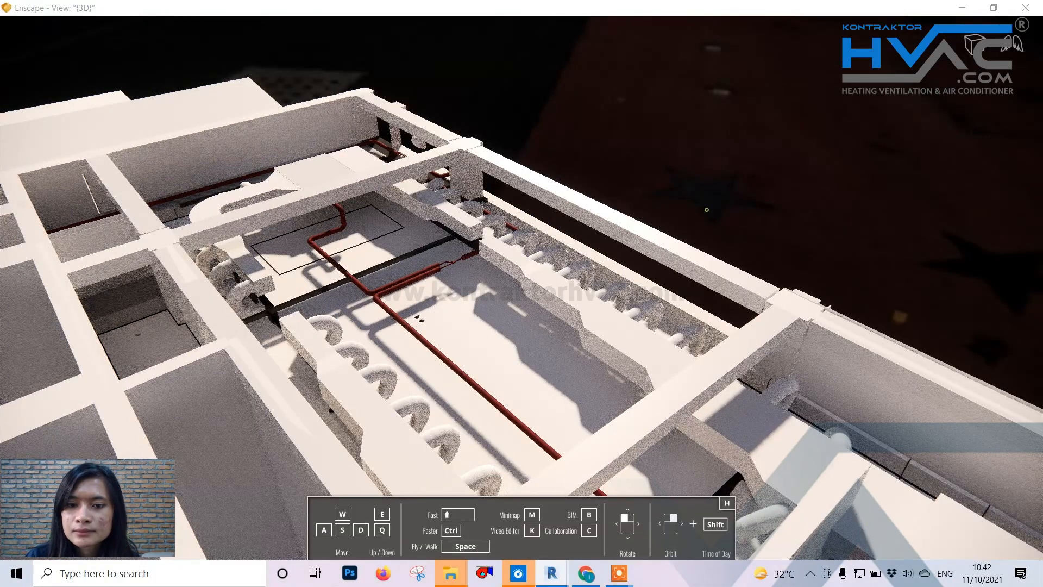
pyautogui.moveTo(522, 272); pyautogui.dragTo(392, 296)
pyautogui.press('d')
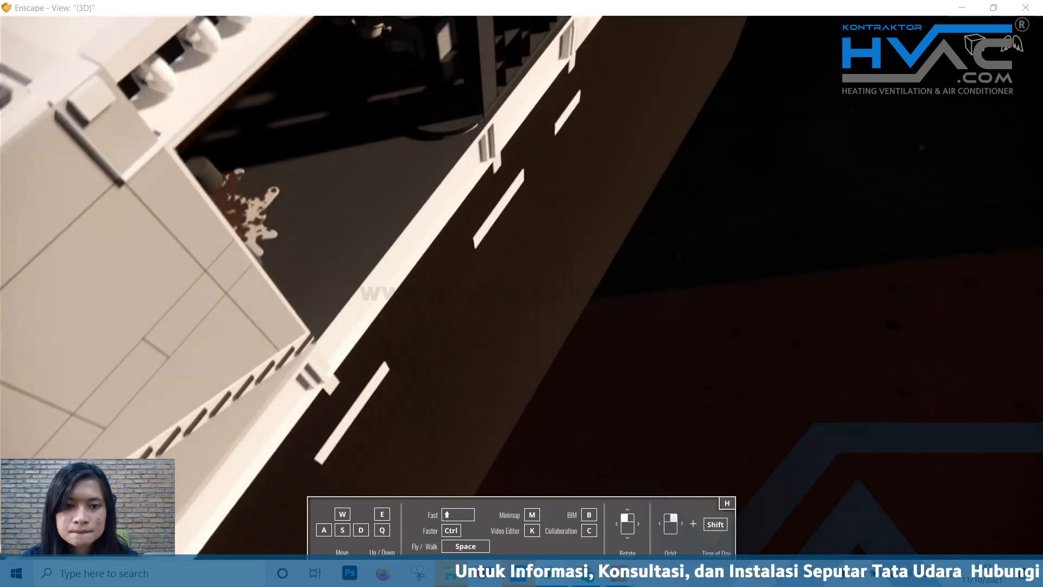
# - Descend along the outside of the building, enter the room and look up at the ceiling's black linear air slots
pyautogui.press('q')
pyautogui.moveTo(521, 315); pyautogui.dragTo(484, 97)
pyautogui.press('q')
pyautogui.press('w')
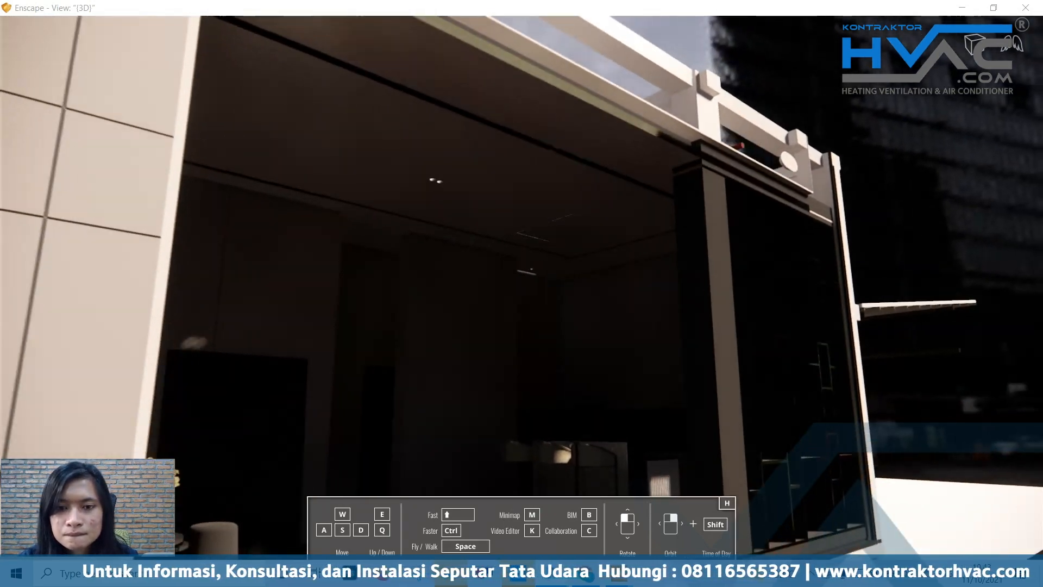
pyautogui.press('w')
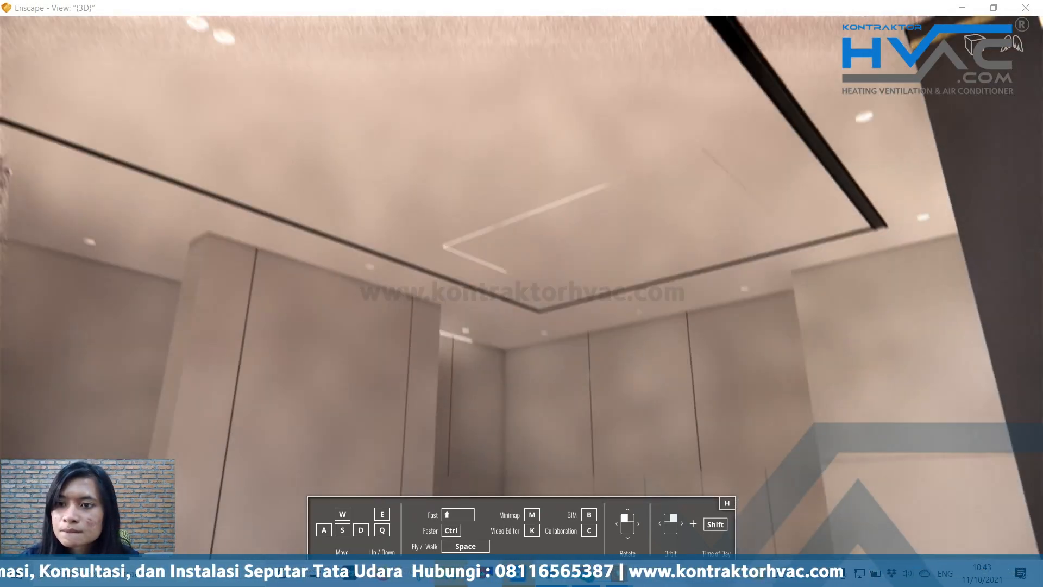
pyautogui.moveTo(522, 294); pyautogui.dragTo(729, 214)
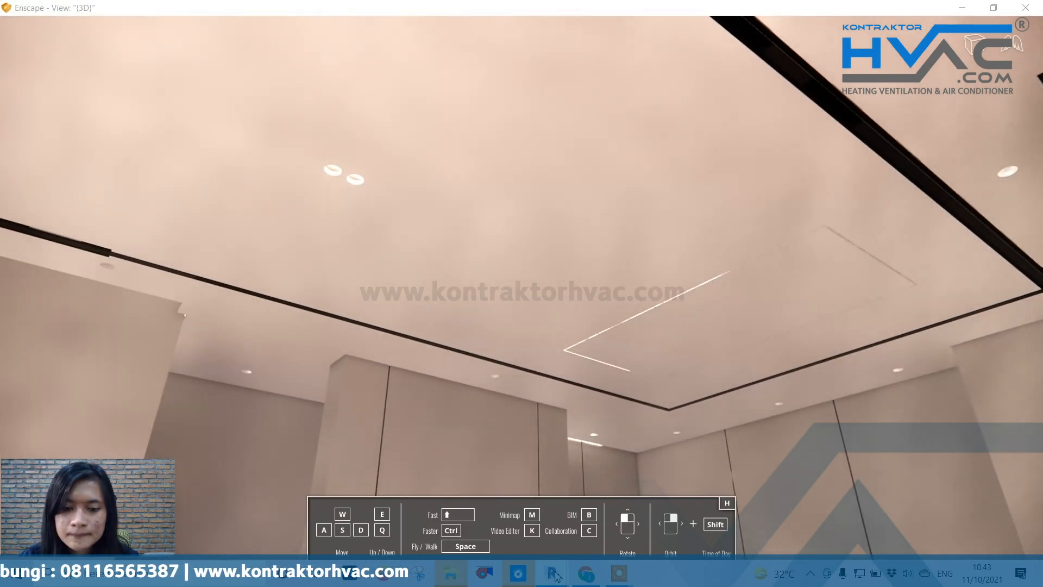
# - Switch to Revit and select all instances of the trox ducting accessory visible in the 3D view
pyautogui.click(512, 526)
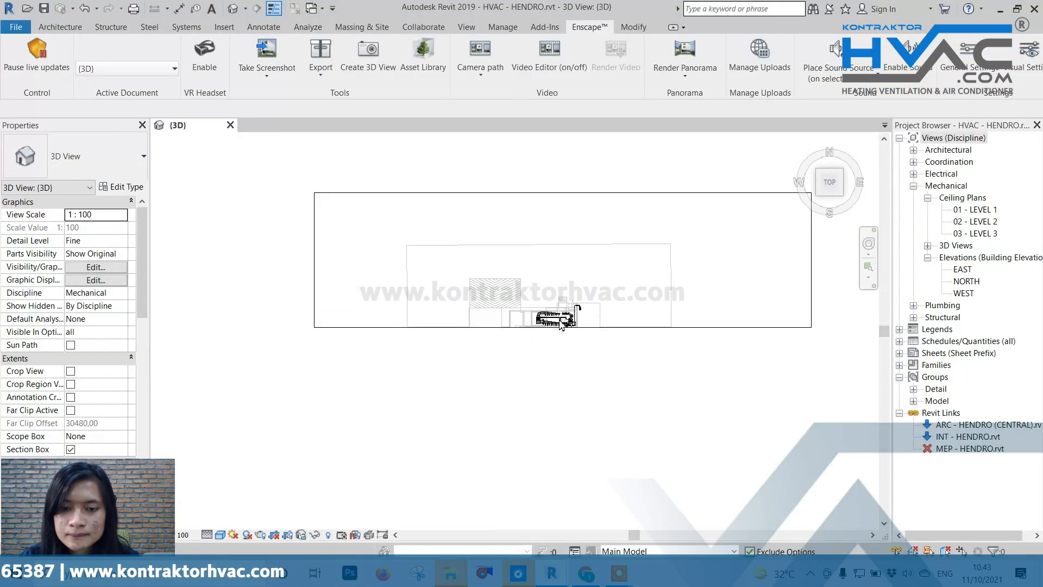
pyautogui.scroll(8, 562, 325)
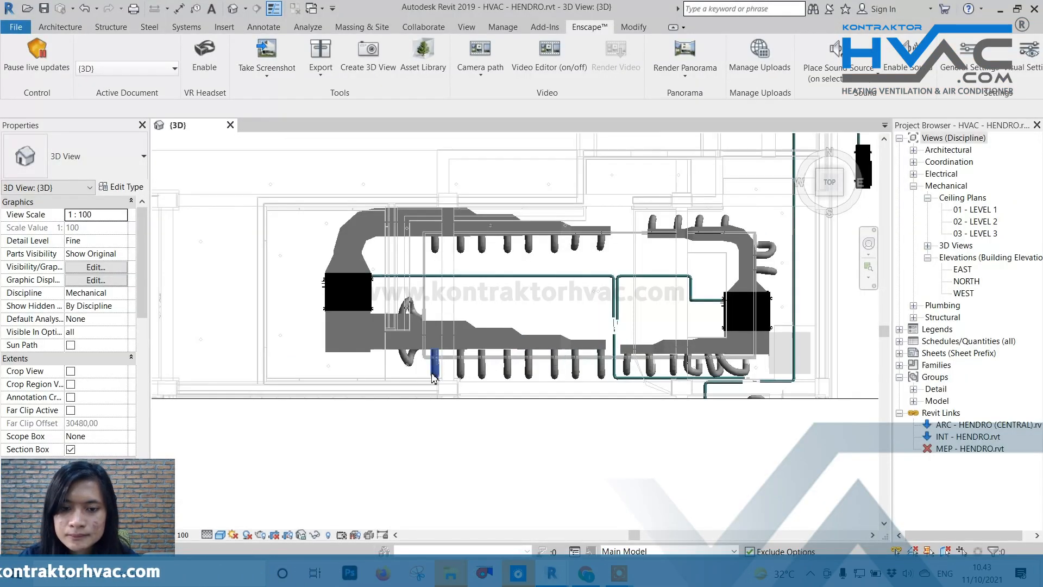
pyautogui.click(461, 363)
pyautogui.scroll(3, 461, 363)
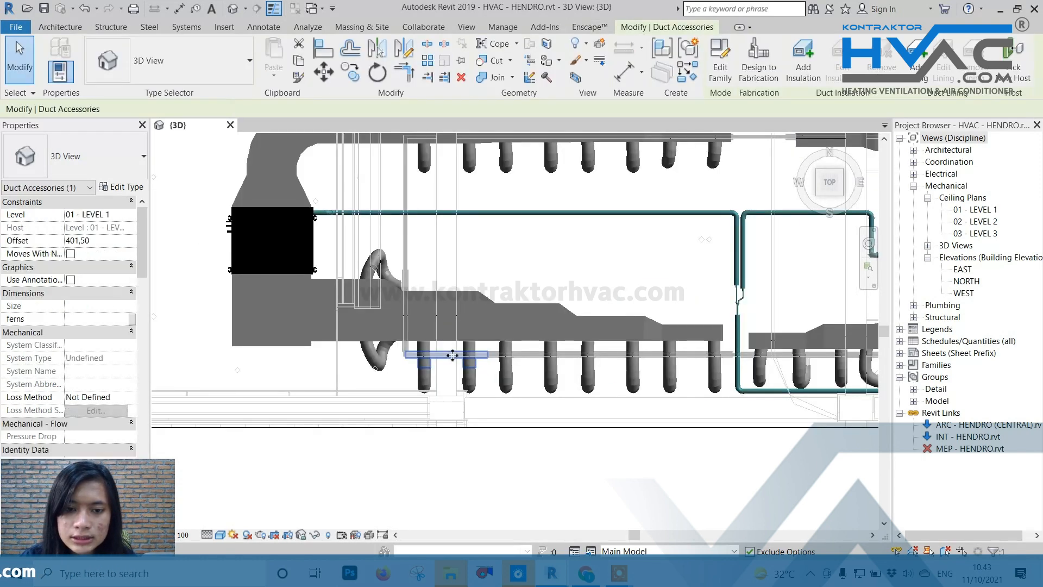
pyautogui.rightClick(453, 352)
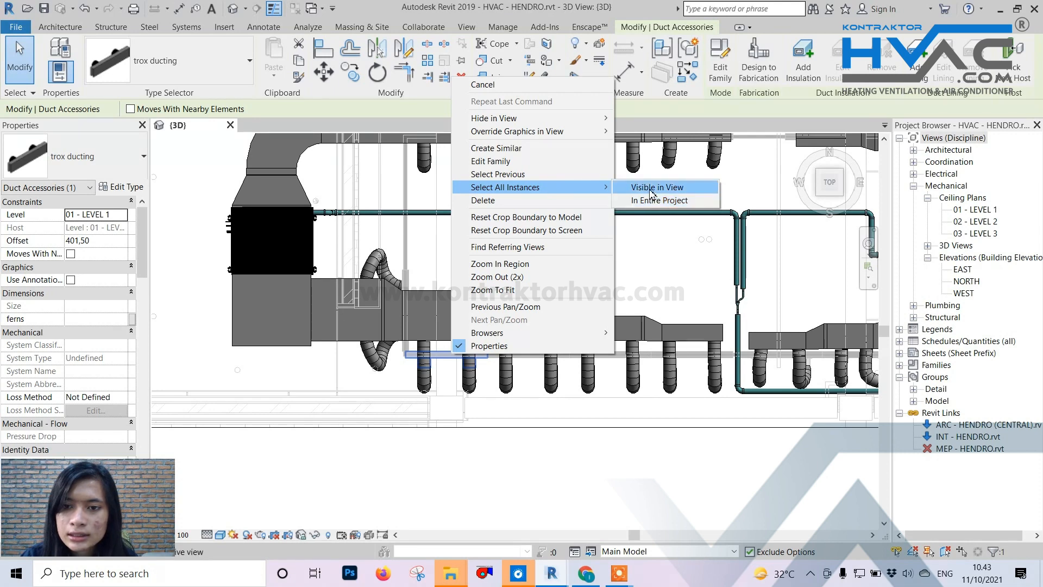
pyautogui.click(651, 188)
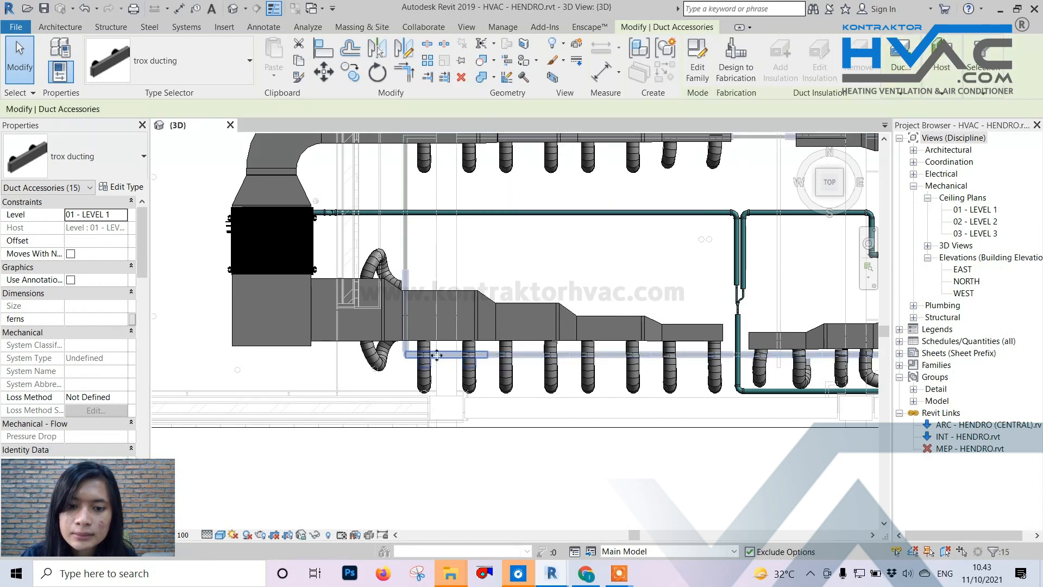
# - Orient the 3D view to Front and move the selected trox ducting accessories slightly upward from the end unit's lower corner
pyautogui.keyDown('shift'); pyautogui.moveTo(580, 495); pyautogui.dragTo(659, 263, button='middle'); pyautogui.keyUp('shift')
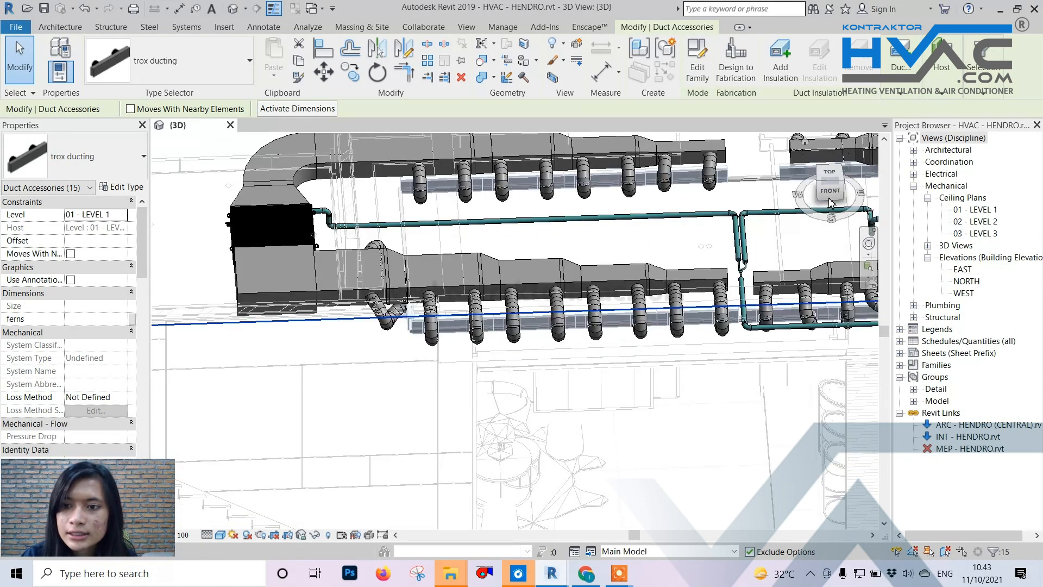
pyautogui.click(833, 195)
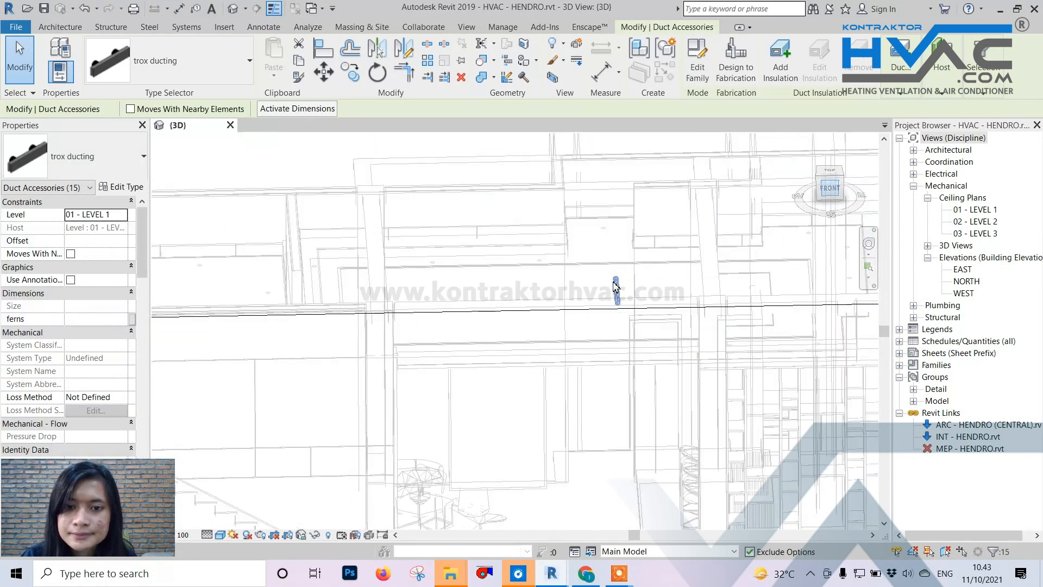
pyautogui.scroll(8, 572, 242)
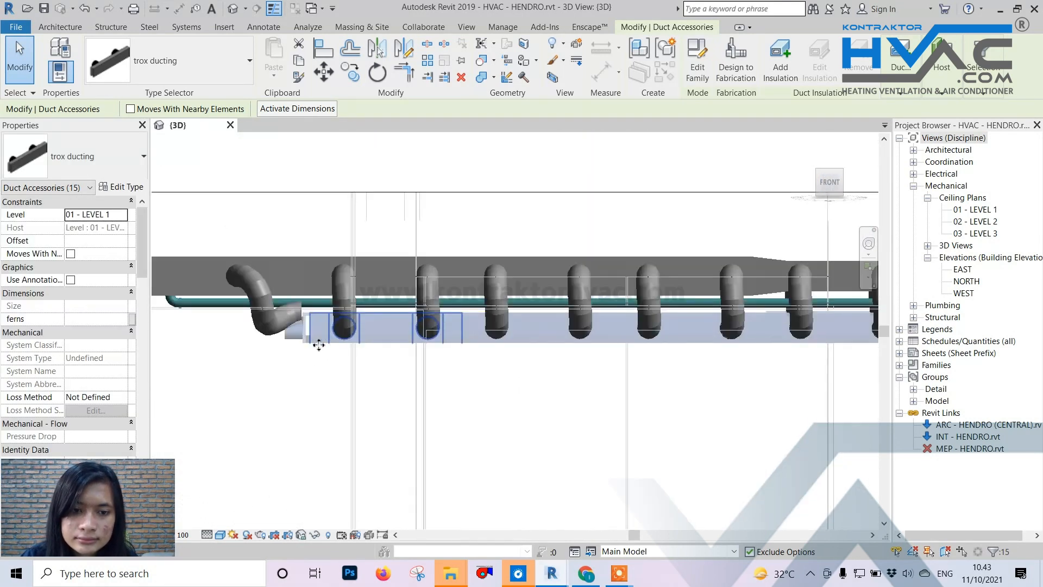
pyautogui.scroll(4, 319, 345)
pyautogui.press('m')
pyautogui.press('v')
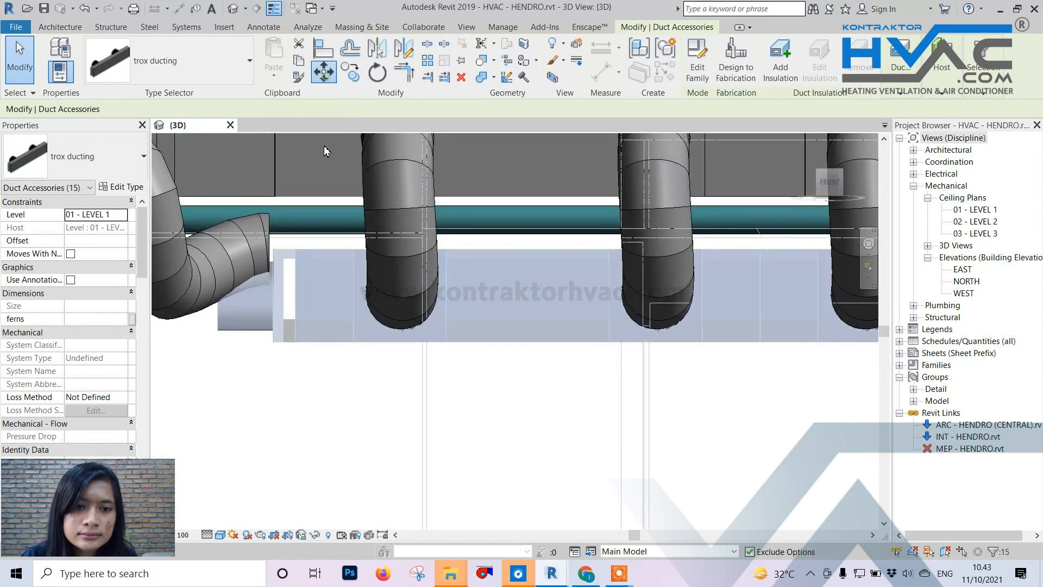
pyautogui.scroll(4, 294, 347)
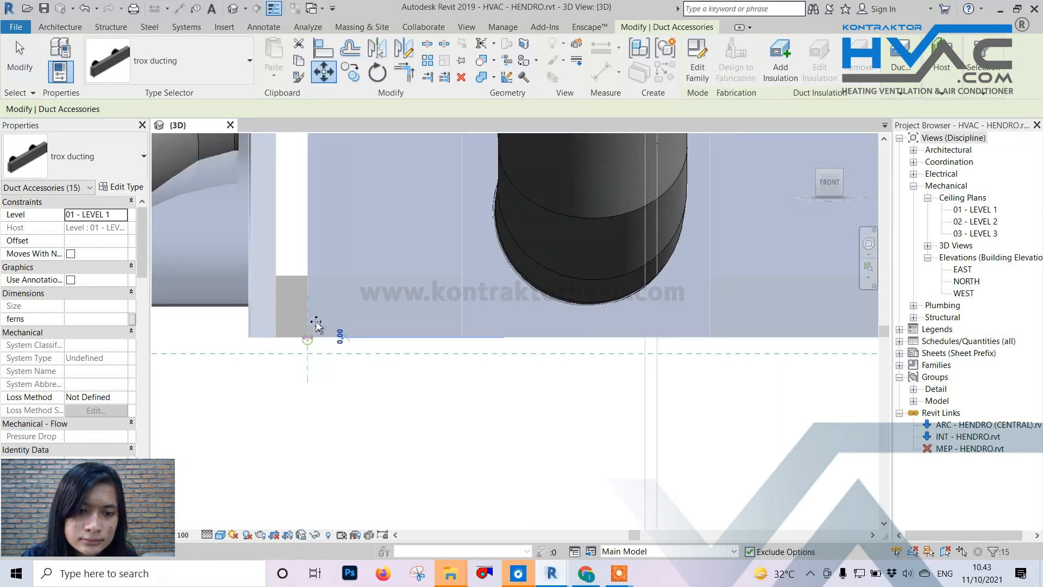
pyautogui.click(314, 322)
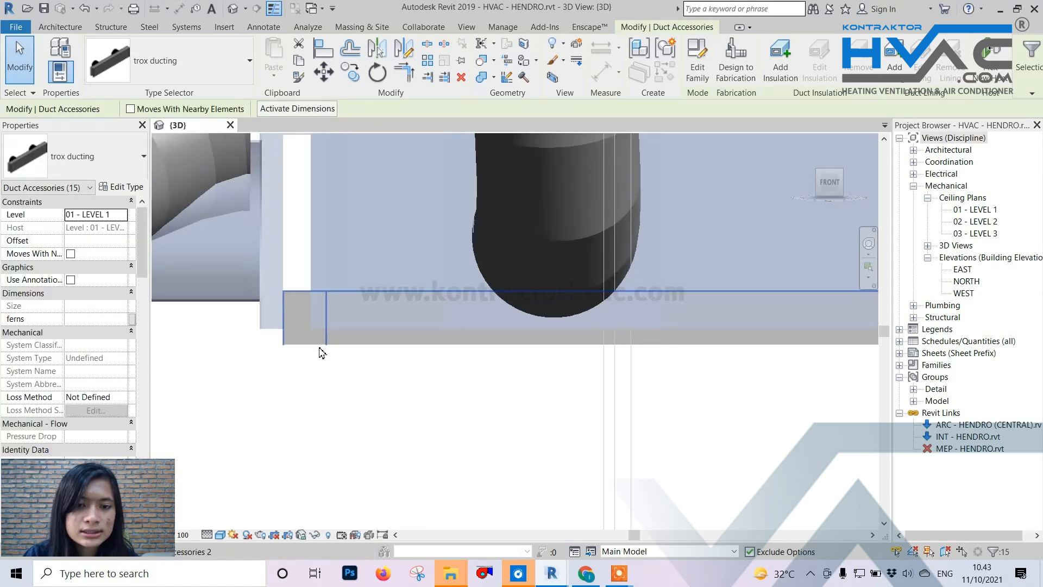
# - Clear the selection of the trox ducting accessories and switch to the Enscape window
pyautogui.scroll(-8, 322, 352)
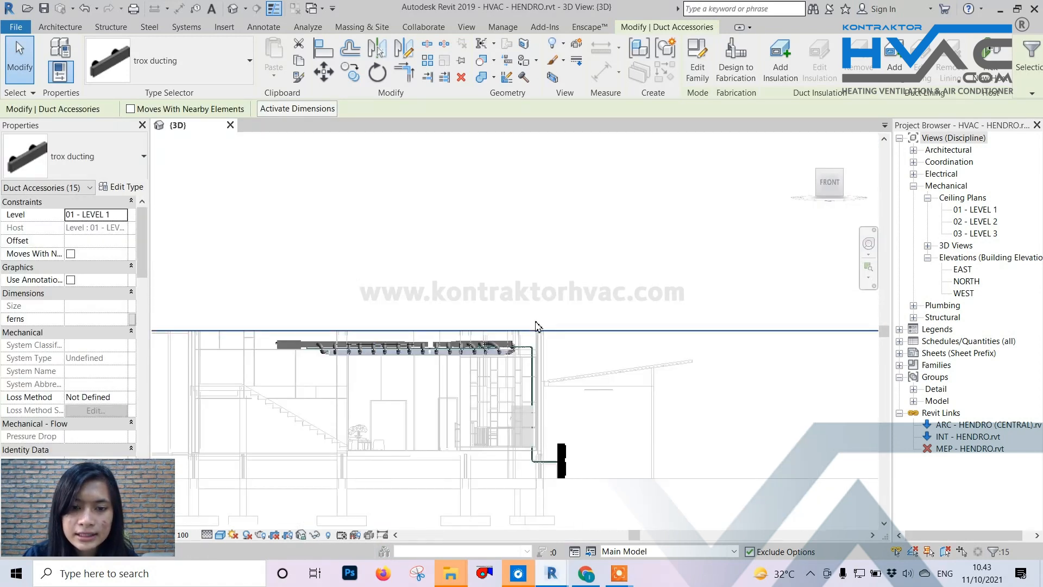
pyautogui.click(550, 290)
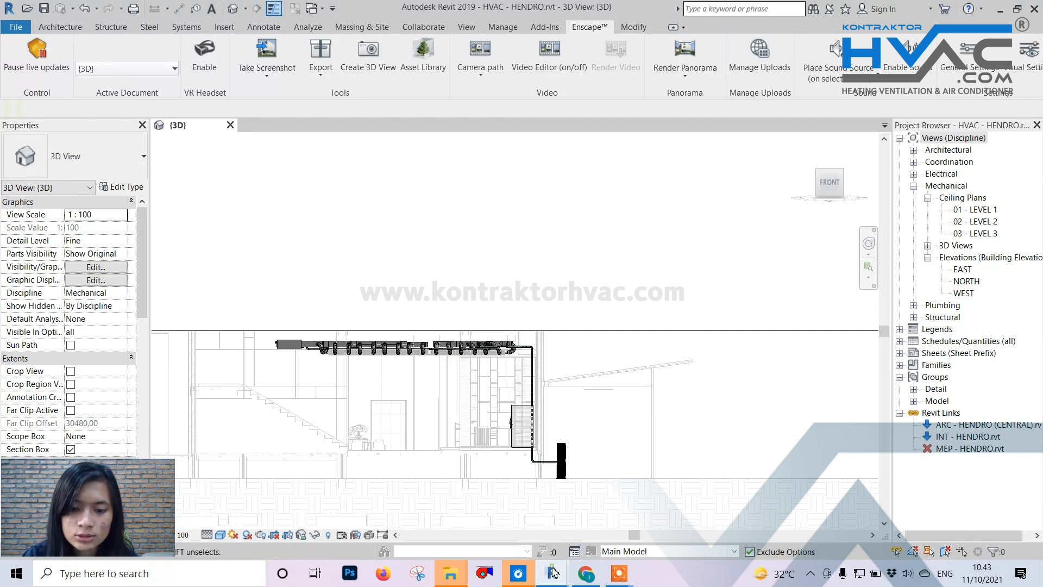
pyautogui.moveTo(553, 573)
pyautogui.click(625, 515)
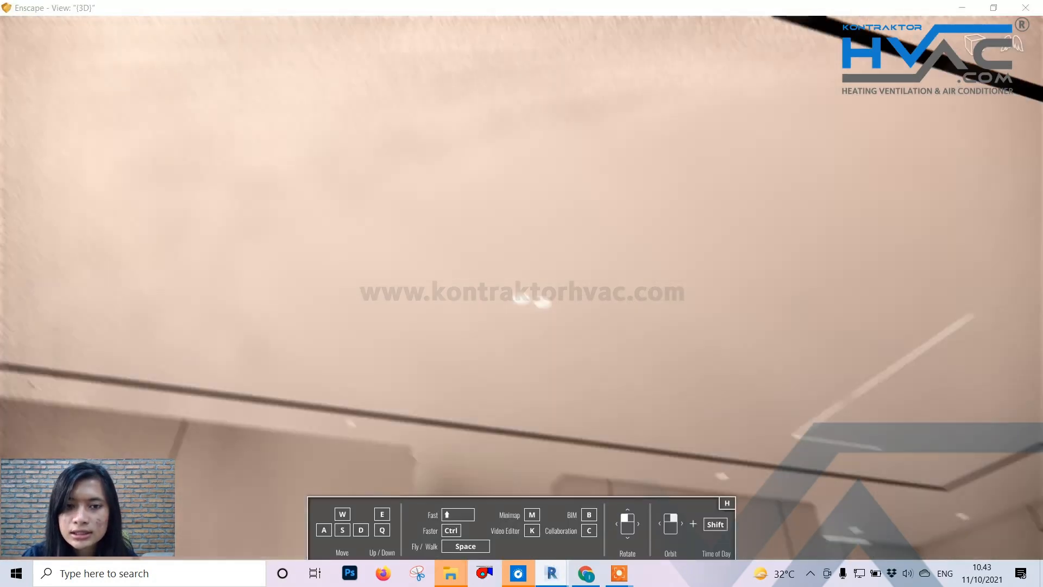
# - Look around the room interior from the ceiling down to the kitchen counter and back out through the building
pyautogui.moveTo(522, 293); pyautogui.dragTo(485, 358)
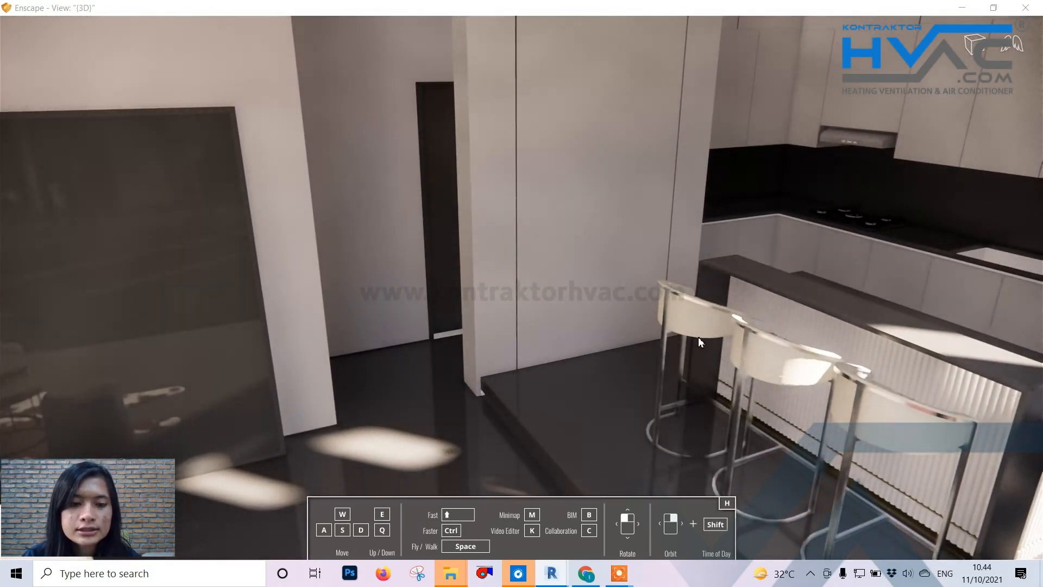
pyautogui.moveTo(763, 346); pyautogui.dragTo(834, 401)
pyautogui.moveTo(828, 285); pyautogui.dragTo(676, 291)
pyautogui.press('s')
pyautogui.moveTo(713, 325); pyautogui.dragTo(718, 286)
pyautogui.scroll(5, 725, 328)
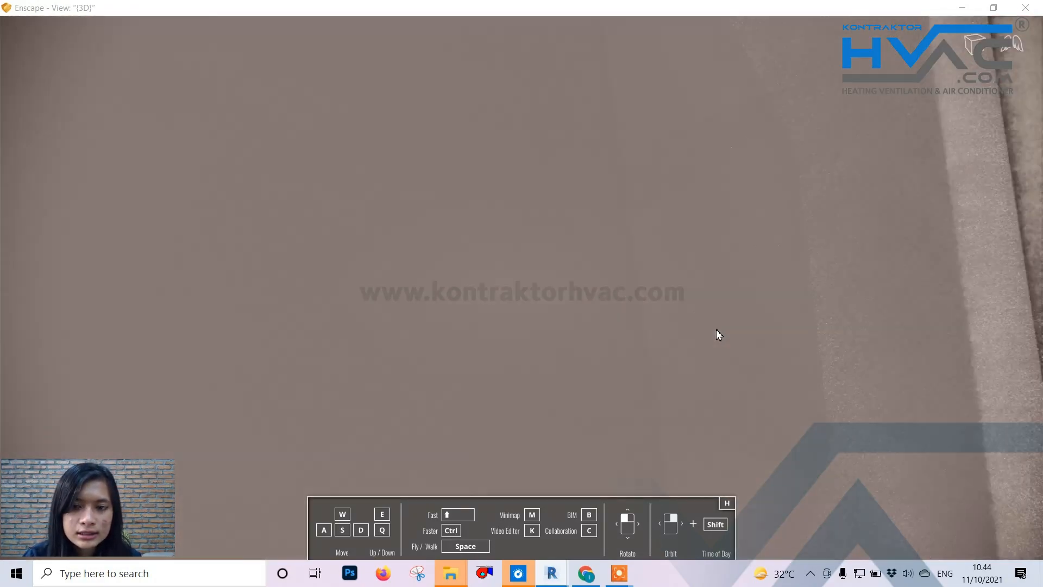
pyautogui.scroll(-5, 705, 325)
pyautogui.moveTo(703, 319); pyautogui.dragTo(646, 272)
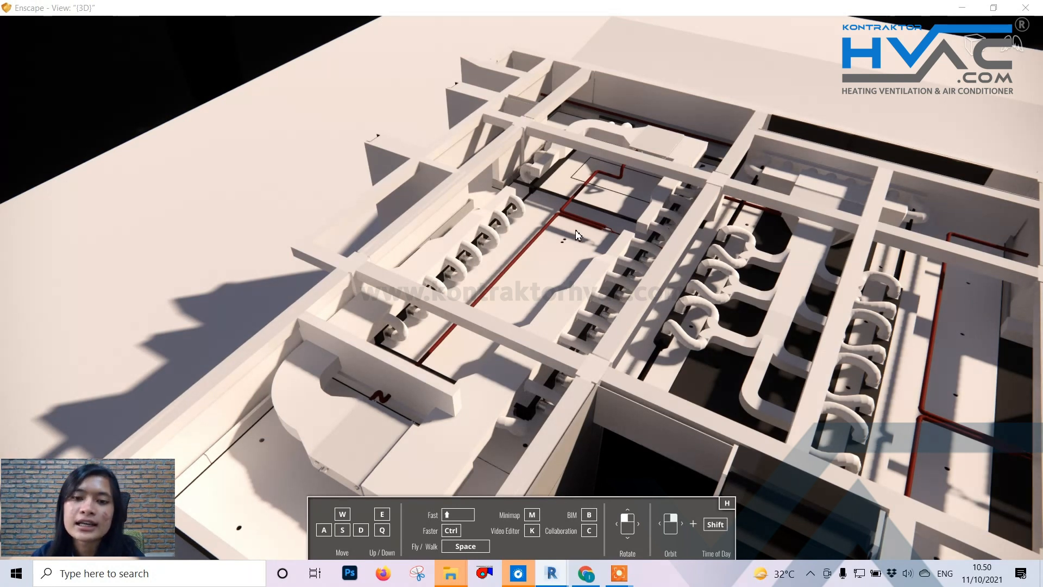
# - Frame the exposed ducts over the large room from above and open the screen recorder's drawing tools
pyautogui.moveTo(576, 231); pyautogui.dragTo(674, 282)
pyautogui.scroll(2, 671, 258)
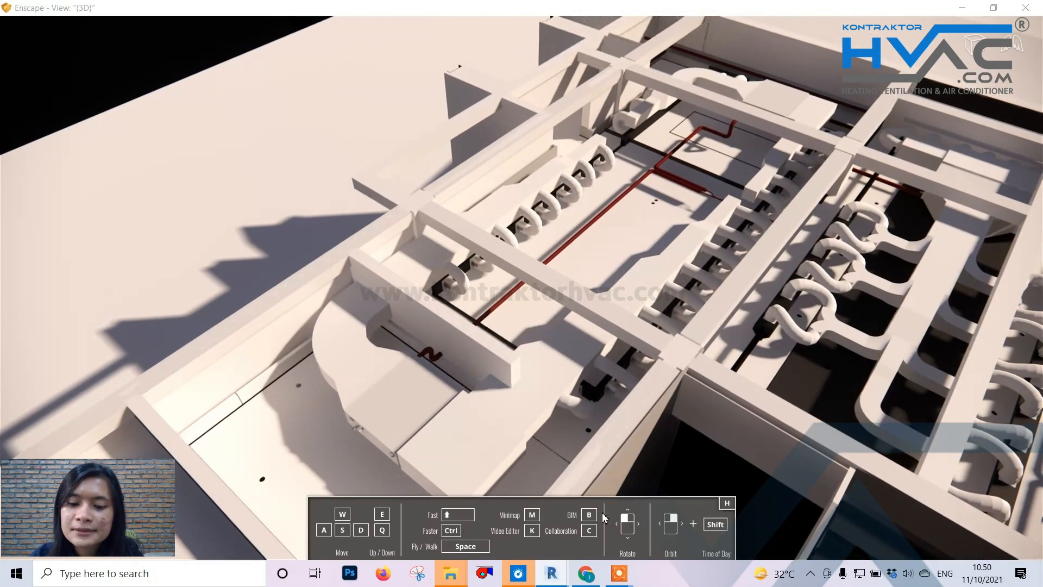
pyautogui.moveTo(620, 574)
pyautogui.click(708, 494)
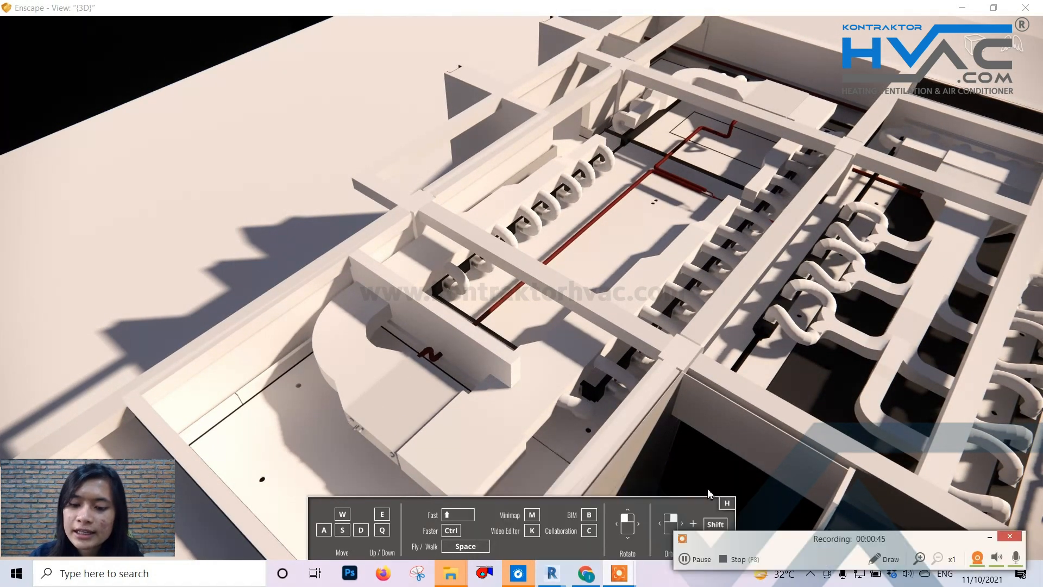
pyautogui.click(885, 558)
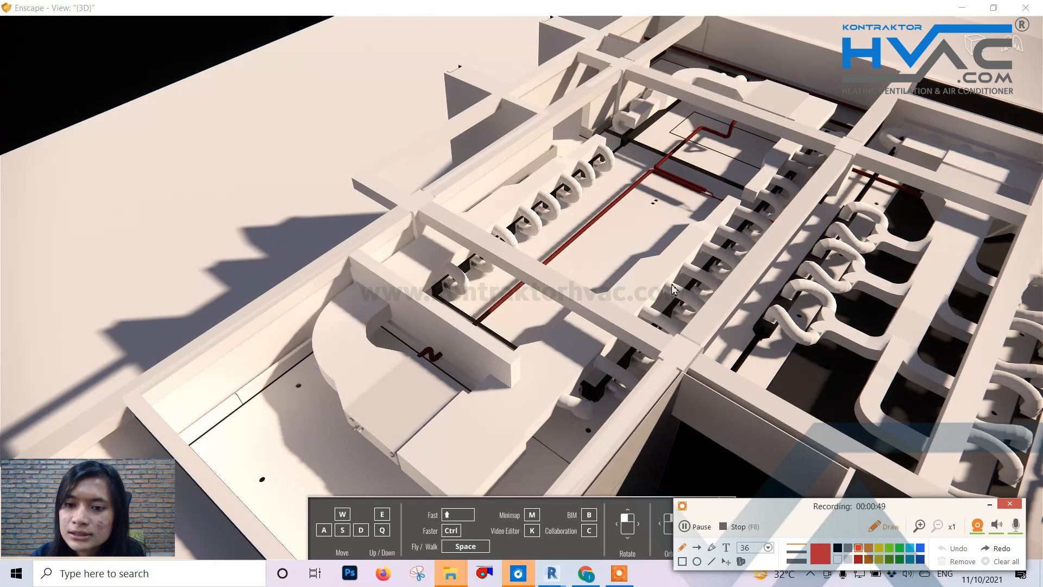
# - Sketch red circles around the room's duct outlets and an arrow along the duct leaving the indoor unit
pyautogui.moveTo(672, 288)
pyautogui.mouseDown()
pyautogui.moveTo(631, 270)
pyautogui.moveTo(616, 283)
pyautogui.moveTo(642, 261)
pyautogui.mouseUp()
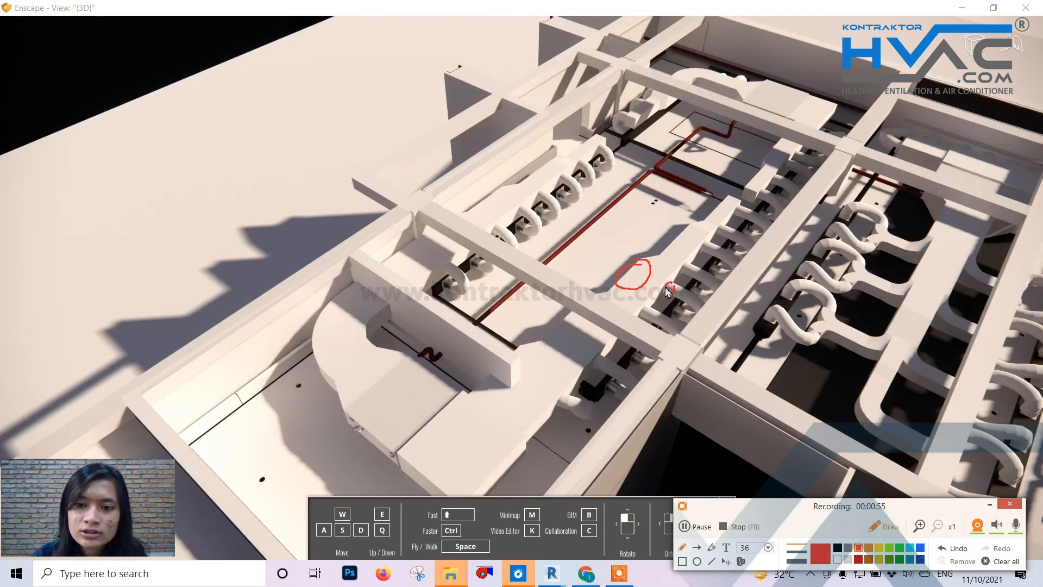
pyautogui.moveTo(671, 287)
pyautogui.mouseDown()
pyautogui.moveTo(686, 301)
pyautogui.moveTo(676, 312)
pyautogui.mouseUp()
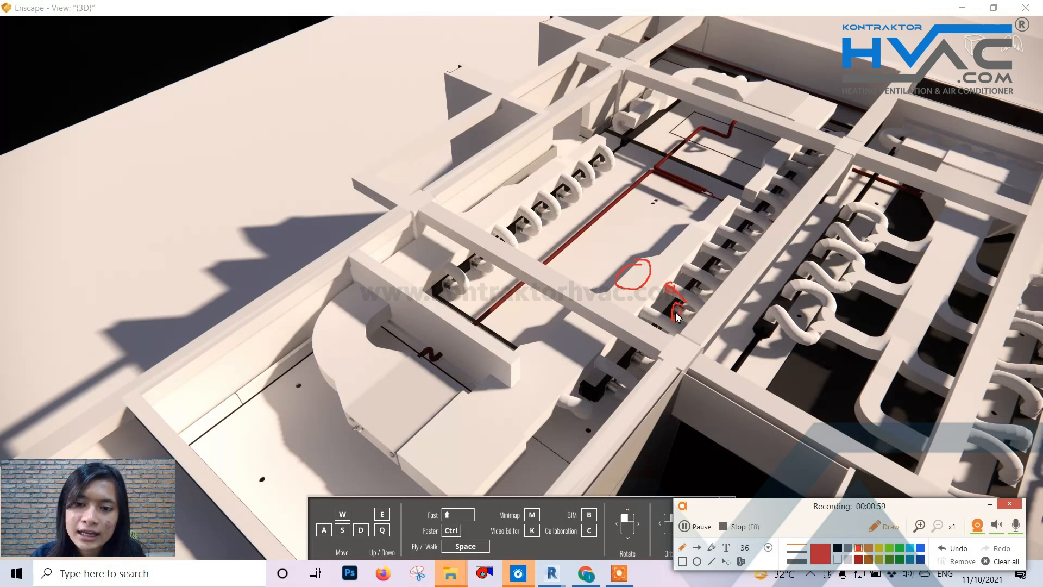
pyautogui.moveTo(654, 277)
pyautogui.mouseDown()
pyautogui.moveTo(651, 260)
pyautogui.moveTo(666, 291)
pyautogui.moveTo(629, 280)
pyautogui.mouseUp()
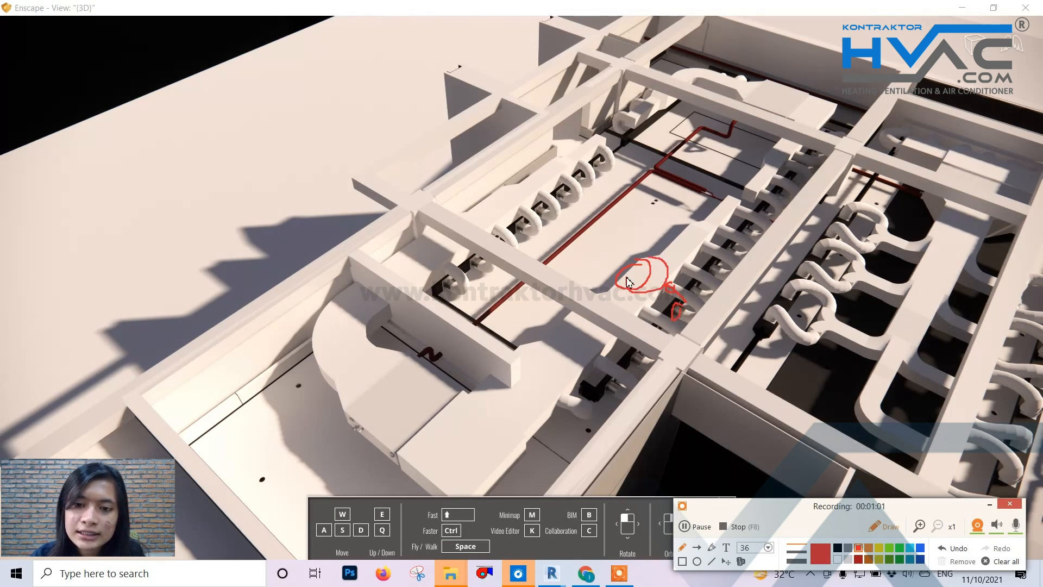
pyautogui.moveTo(484, 434)
pyautogui.mouseDown()
pyautogui.moveTo(532, 394)
pyautogui.moveTo(523, 414)
pyautogui.mouseUp()
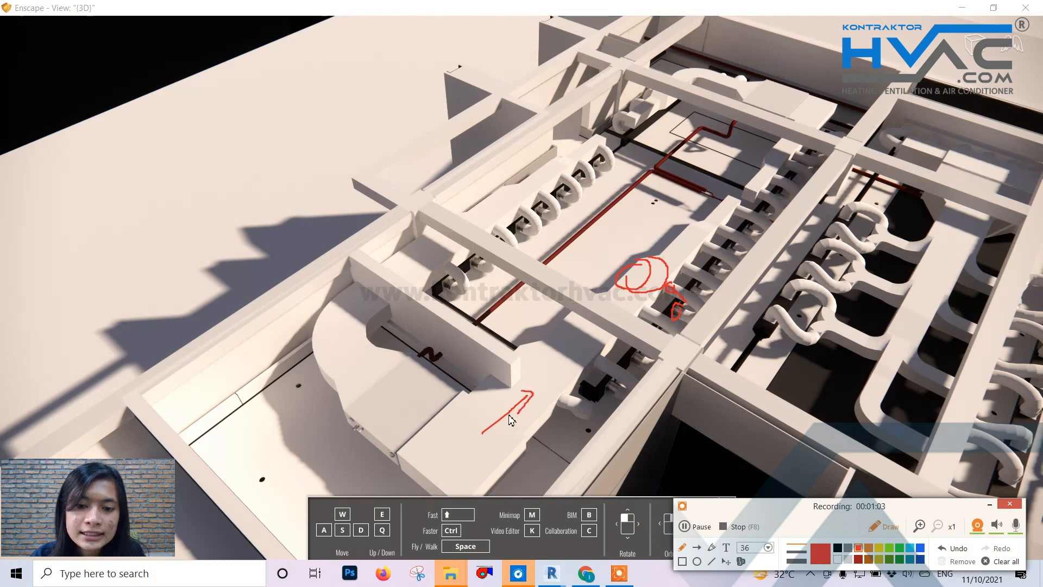
pyautogui.moveTo(383, 384)
pyautogui.mouseDown()
pyautogui.moveTo(363, 302)
pyautogui.moveTo(430, 250)
pyautogui.moveTo(435, 262)
pyautogui.mouseUp()
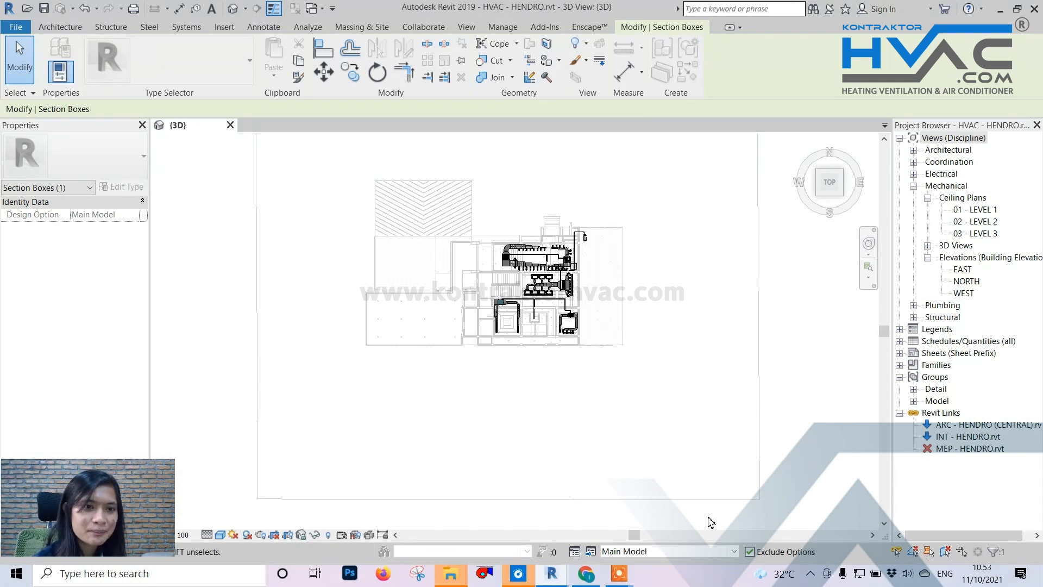
# - Start placing a component in the Revit 3D view and search the component types for FXSQ
pyautogui.click(187, 27)
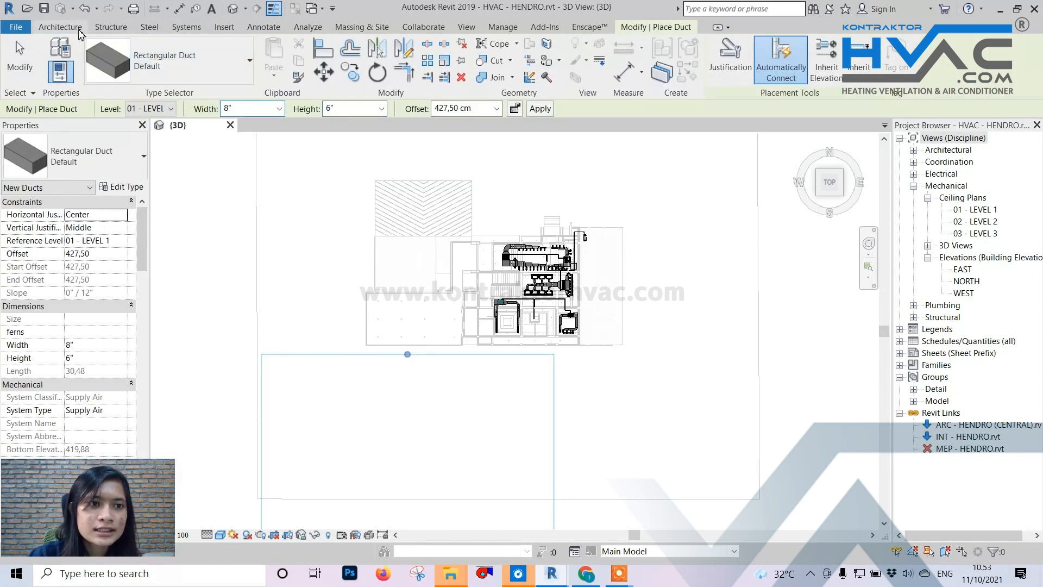
pyautogui.click(74, 27)
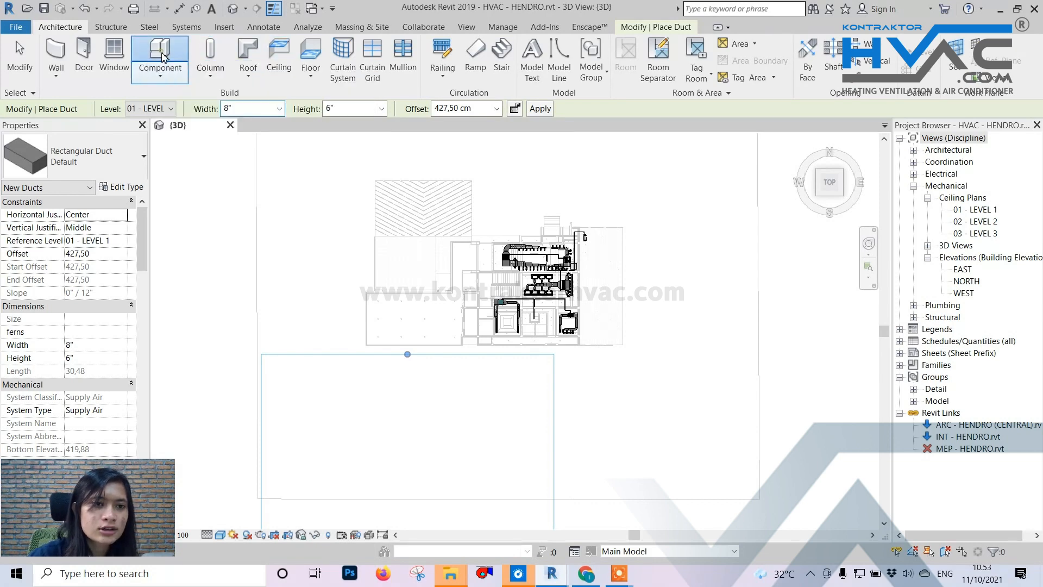
pyautogui.click(159, 52)
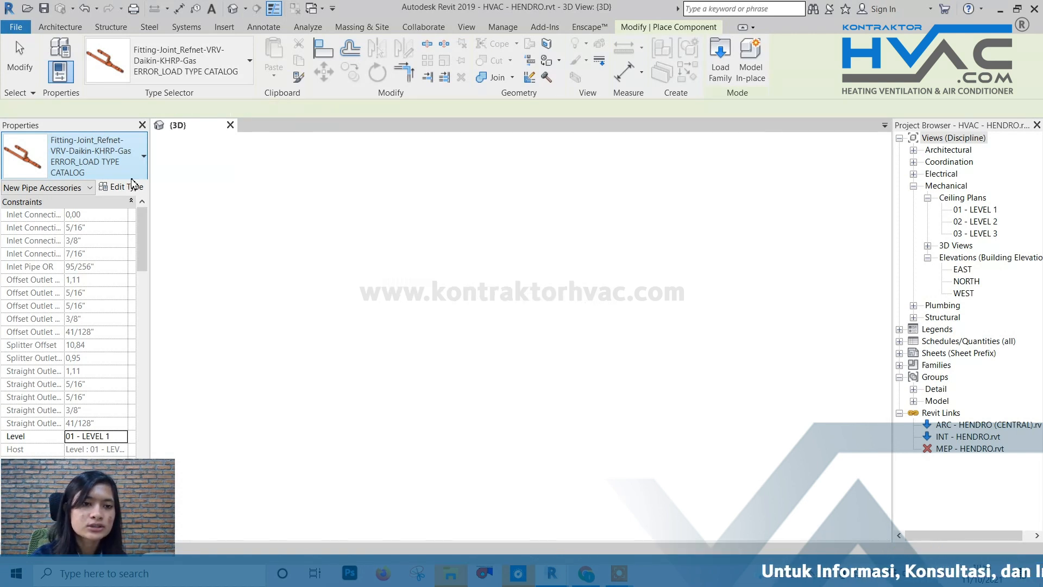
pyautogui.click(133, 179)
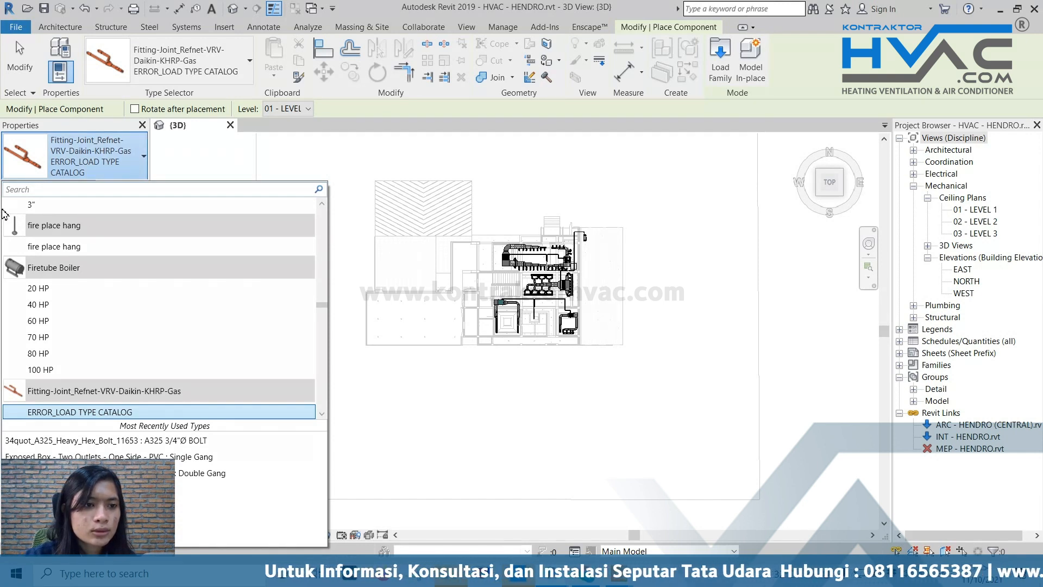
pyautogui.write('F')
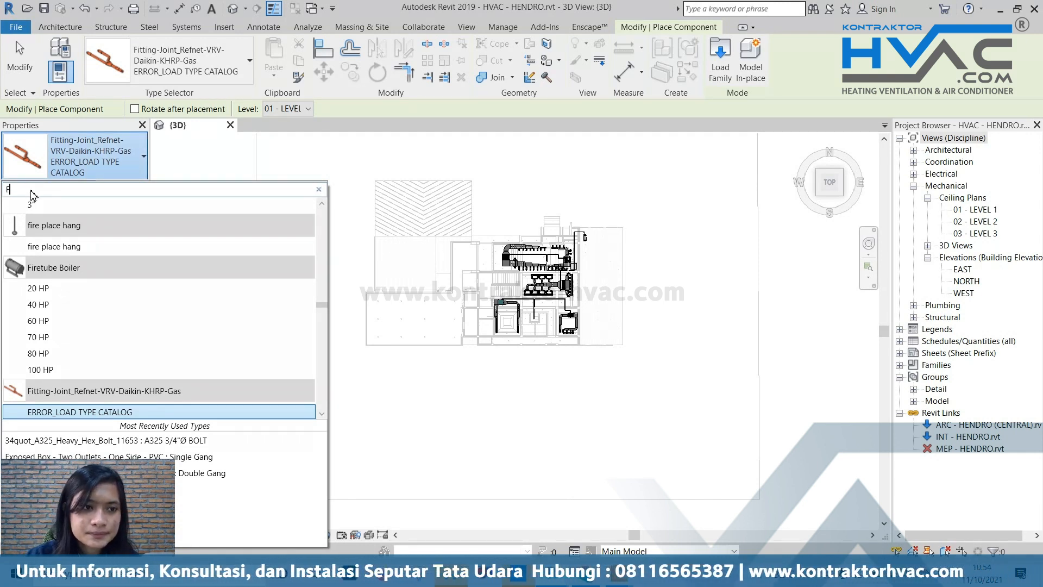
pyautogui.write('X')
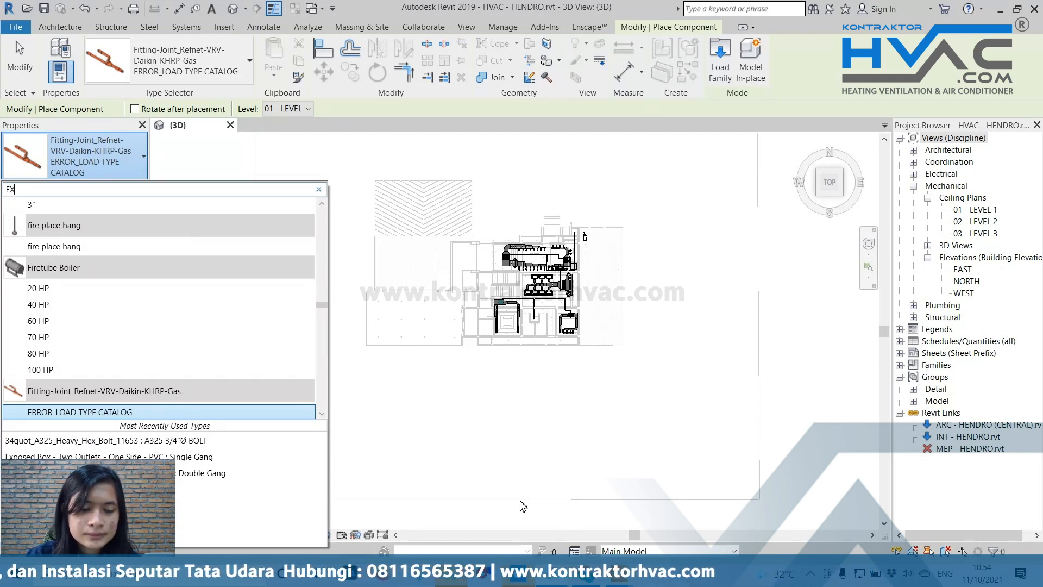
pyautogui.write('S')
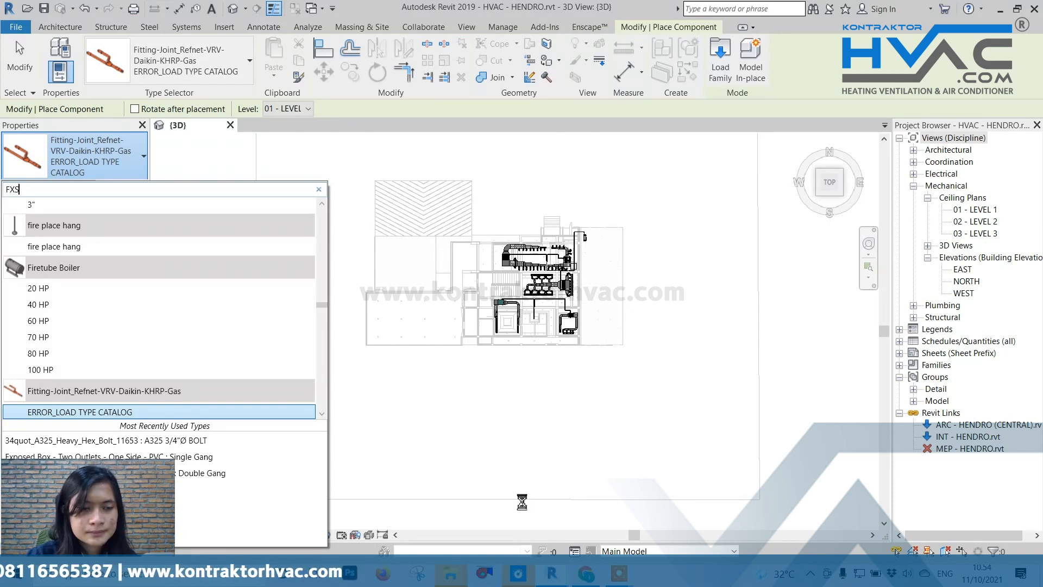
pyautogui.write('Q')
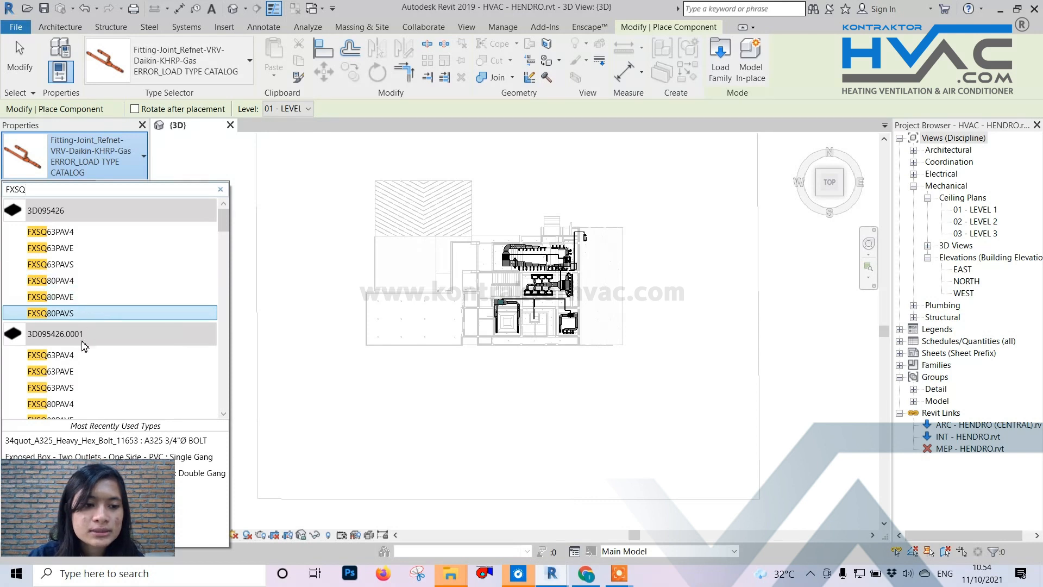
# - Place an FXSQ80PAV4 unit of the 3D095426.0001 family in the empty area south of the building
pyautogui.scroll(-1, 87, 353)
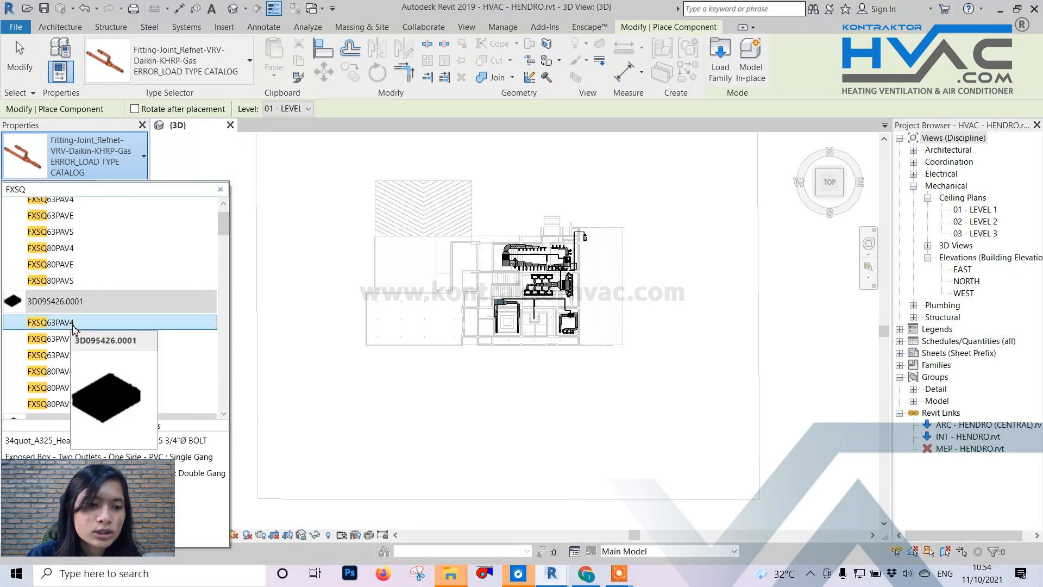
pyautogui.scroll(-1, 74, 329)
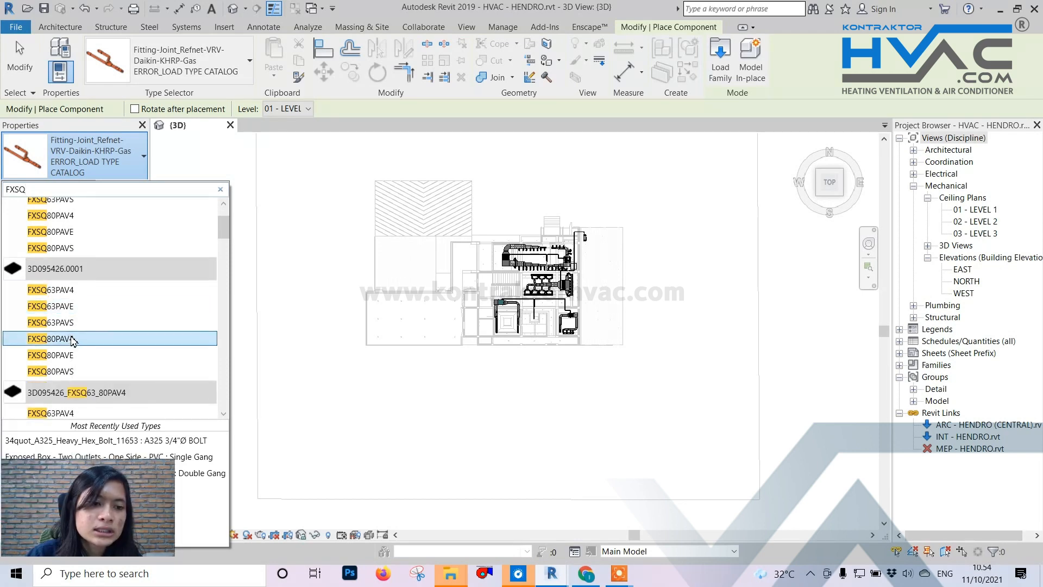
pyautogui.click(73, 340)
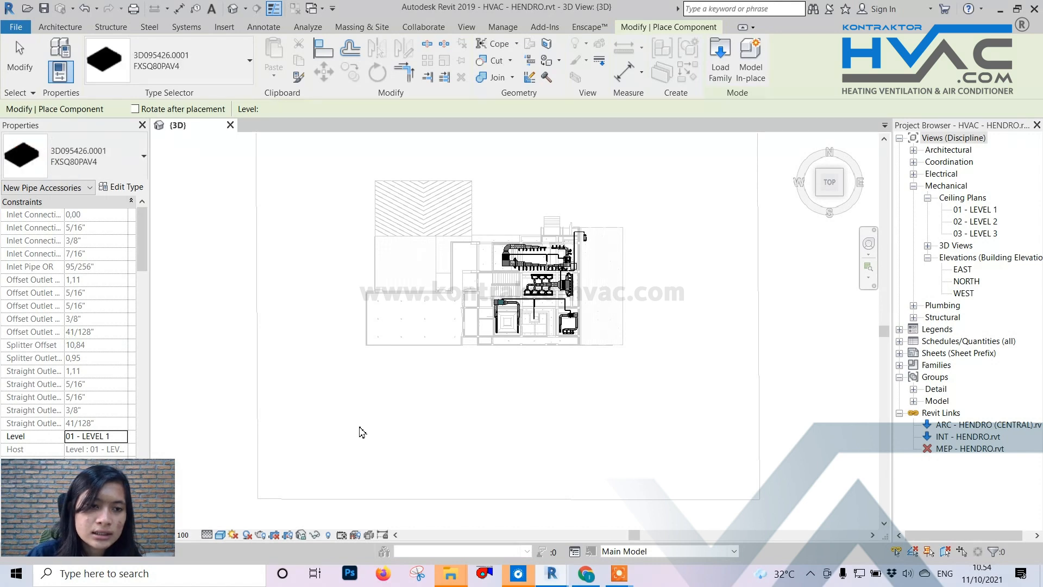
pyautogui.scroll(3, 462, 359)
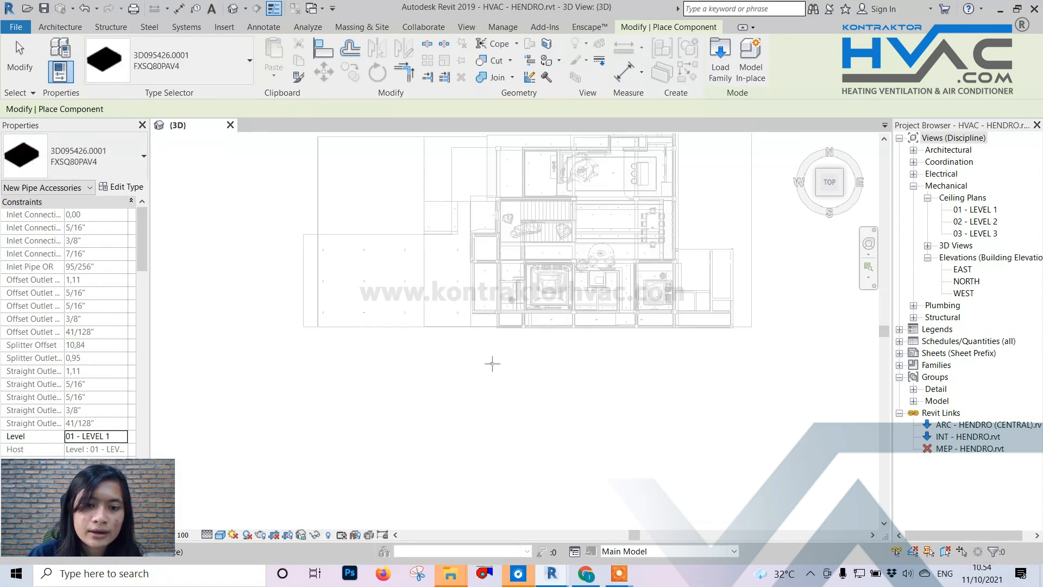
pyautogui.scroll(5, 472, 387)
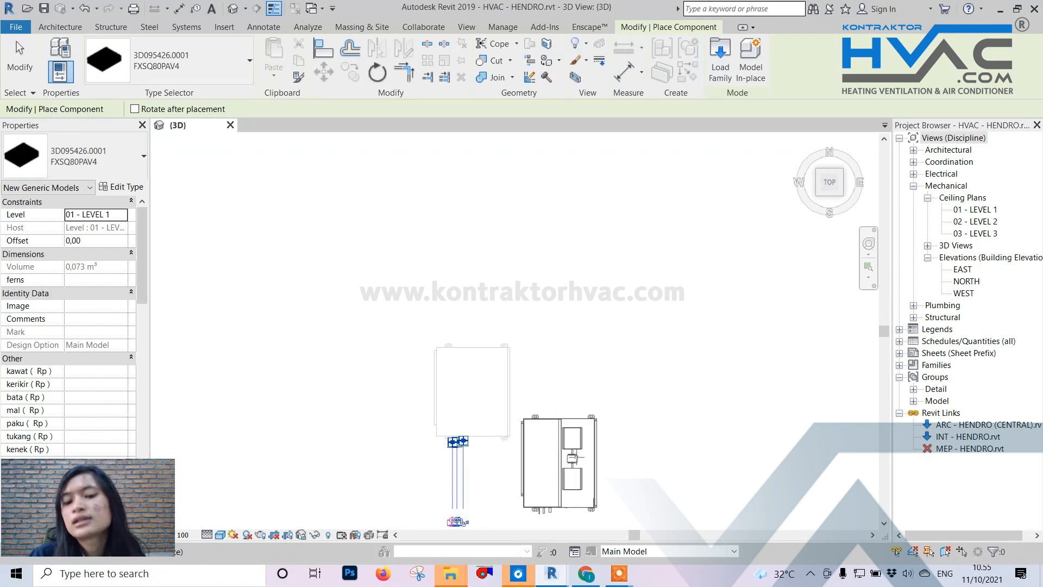
pyautogui.click(19, 58)
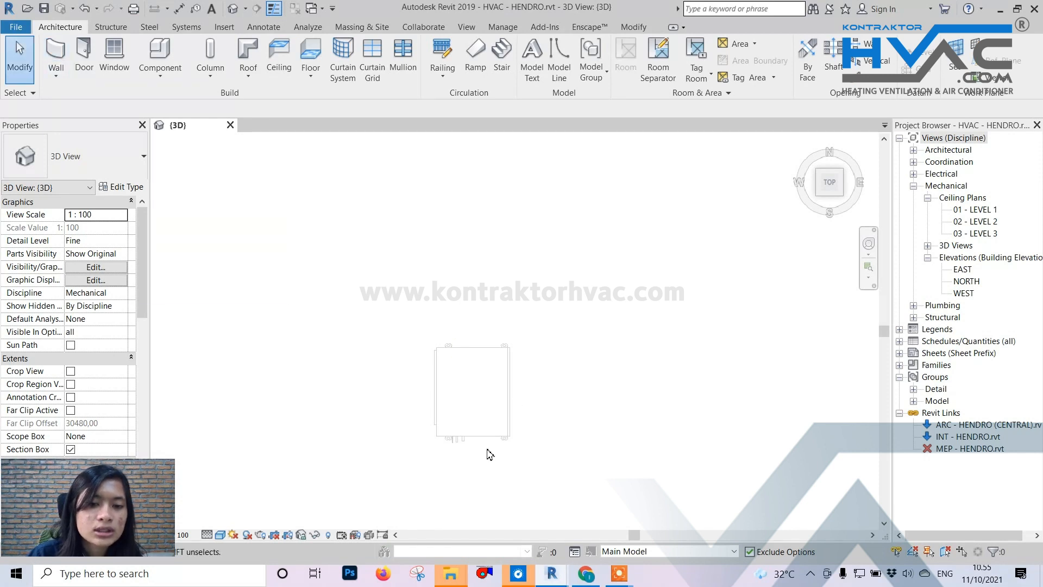
pyautogui.scroll(2, 491, 456)
pyautogui.scroll(-2, 345, 296)
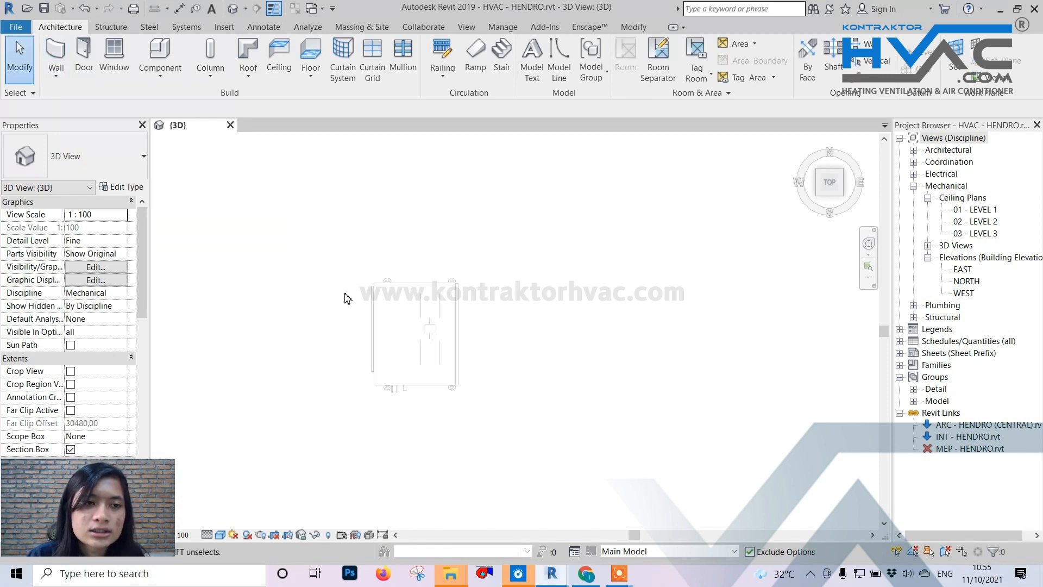
pyautogui.scroll(-3, 452, 324)
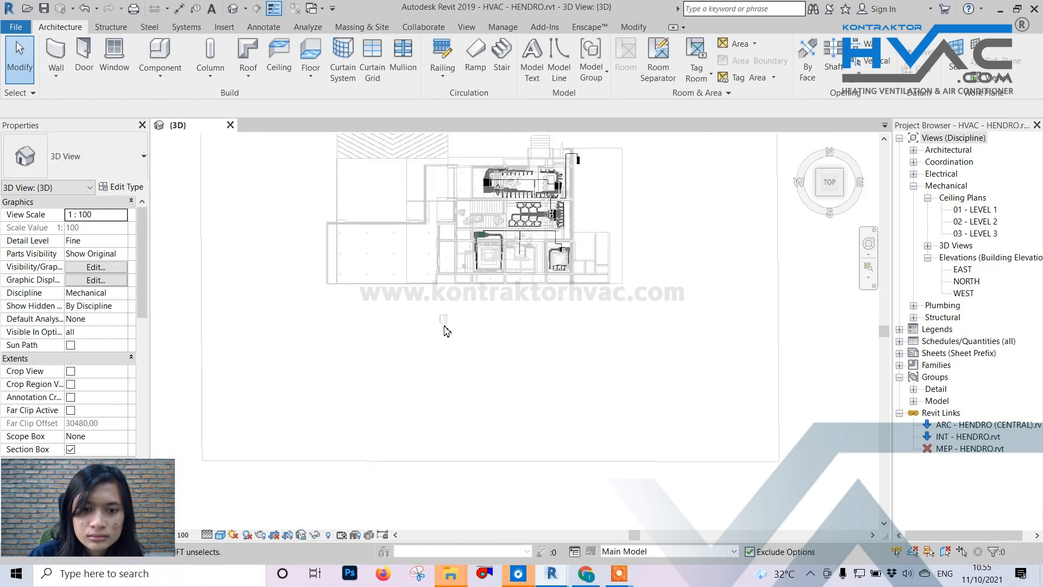
pyautogui.scroll(-2, 442, 324)
pyautogui.scroll(5, 430, 309)
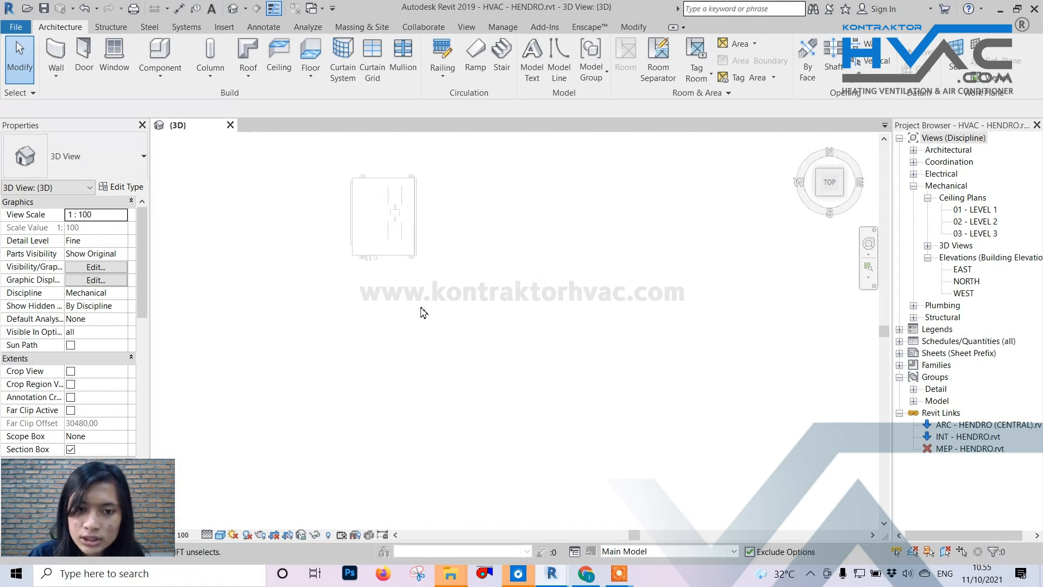
pyautogui.scroll(-4, 425, 316)
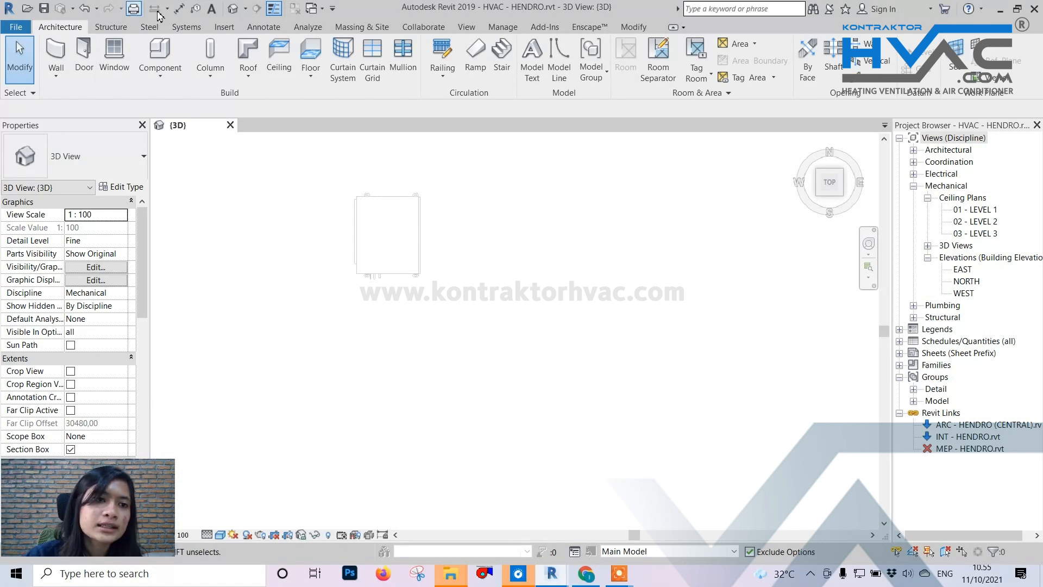
# - Draw a 20" by 10" rectangular duct about 240 cm long, straight west from the FXSQ unit's west side
pyautogui.click(188, 27)
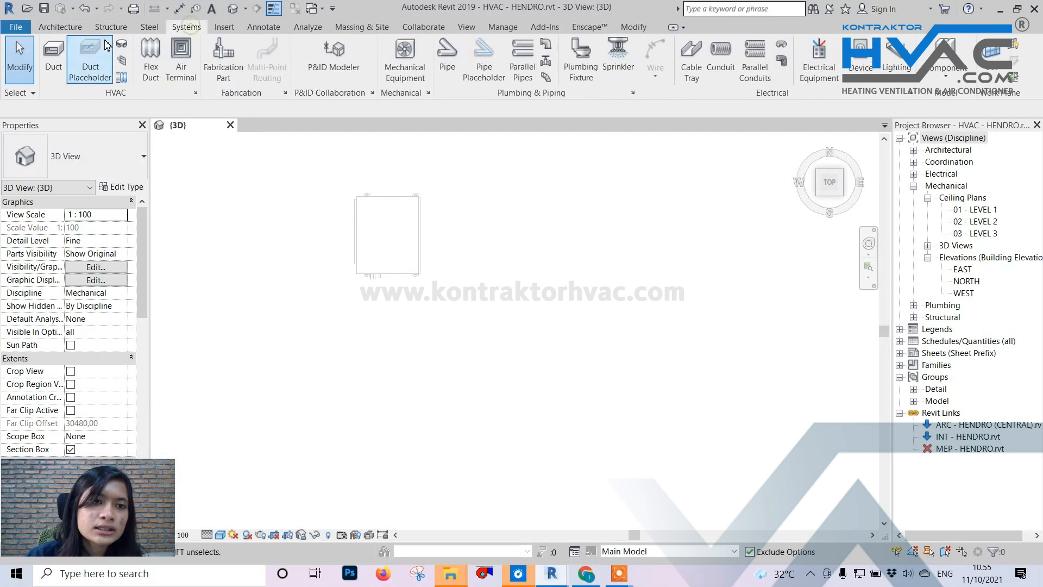
pyautogui.click(64, 58)
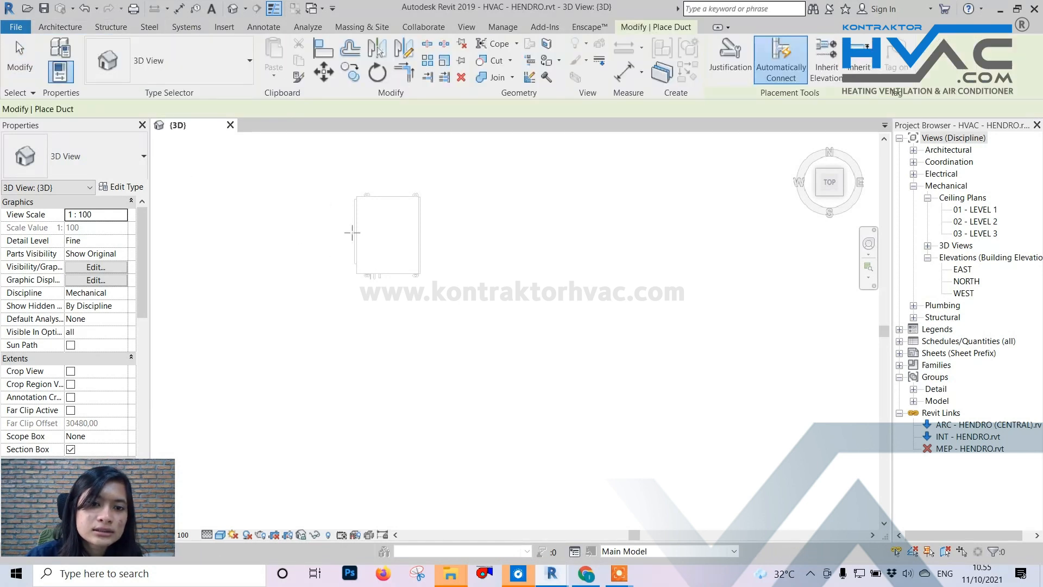
pyautogui.click(374, 228)
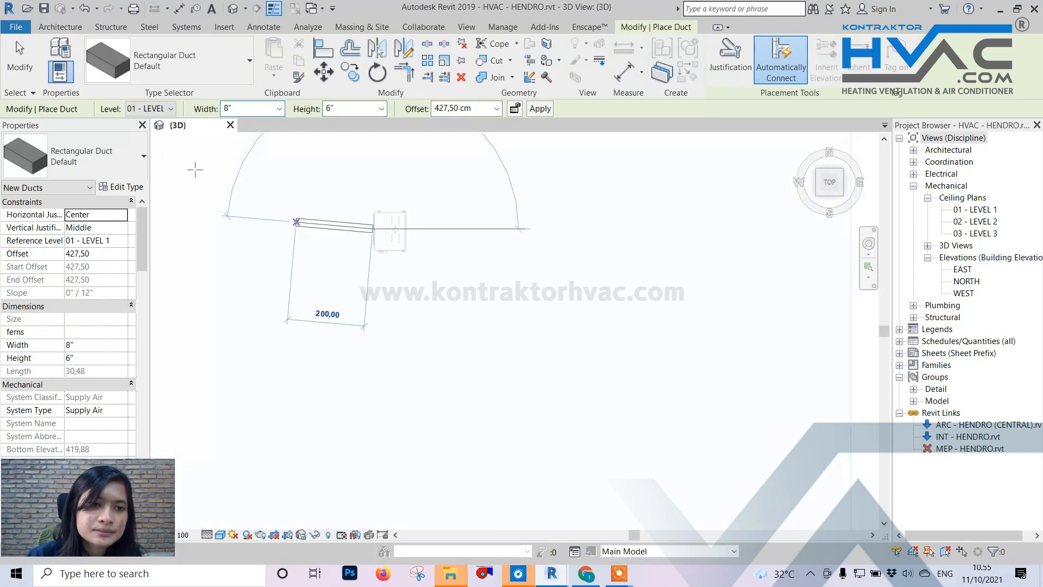
pyautogui.click(280, 109)
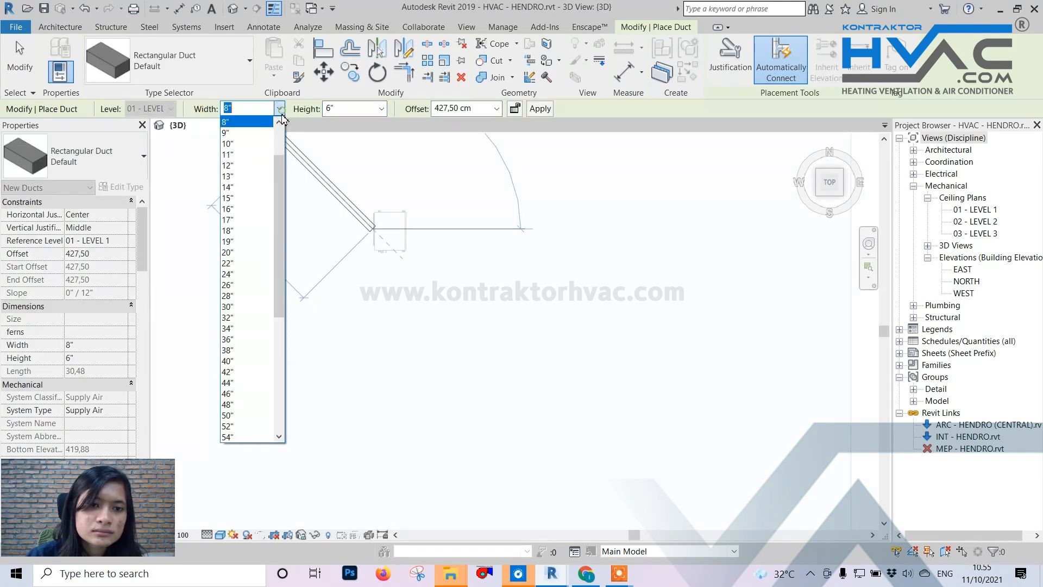
pyautogui.click(245, 252)
pyautogui.click(382, 111)
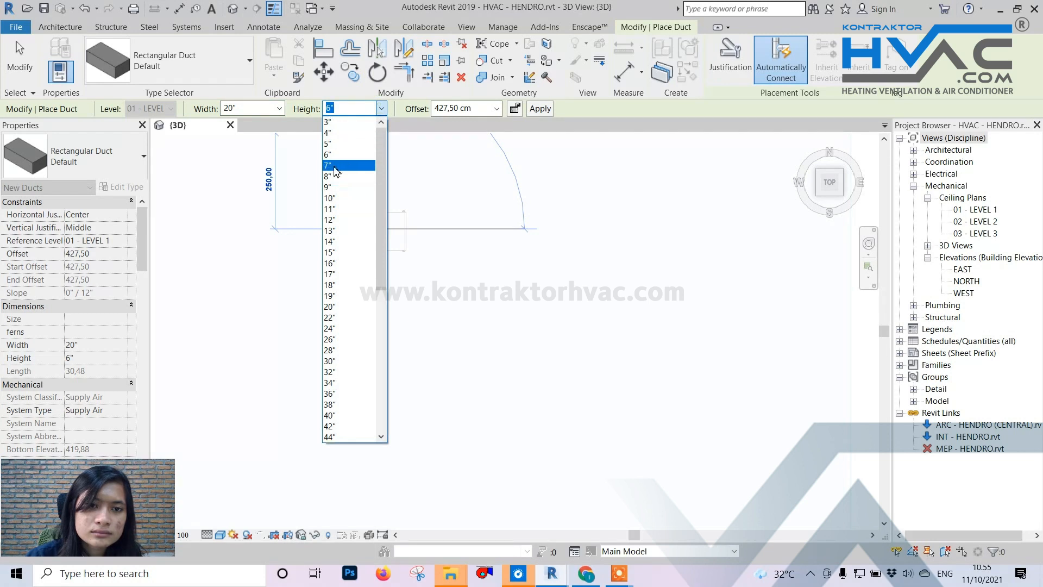
pyautogui.click(338, 194)
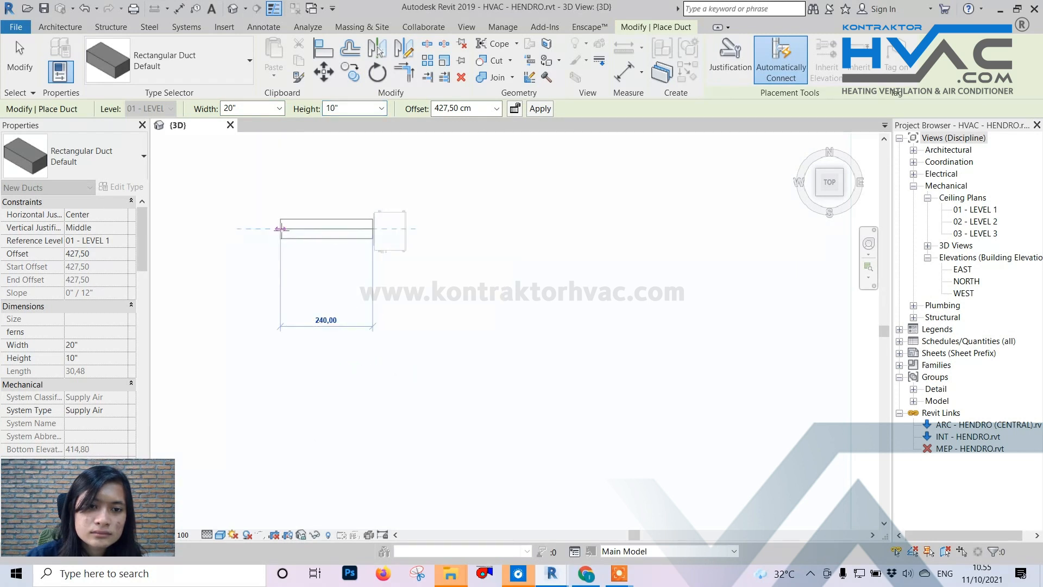
pyautogui.click(280, 229)
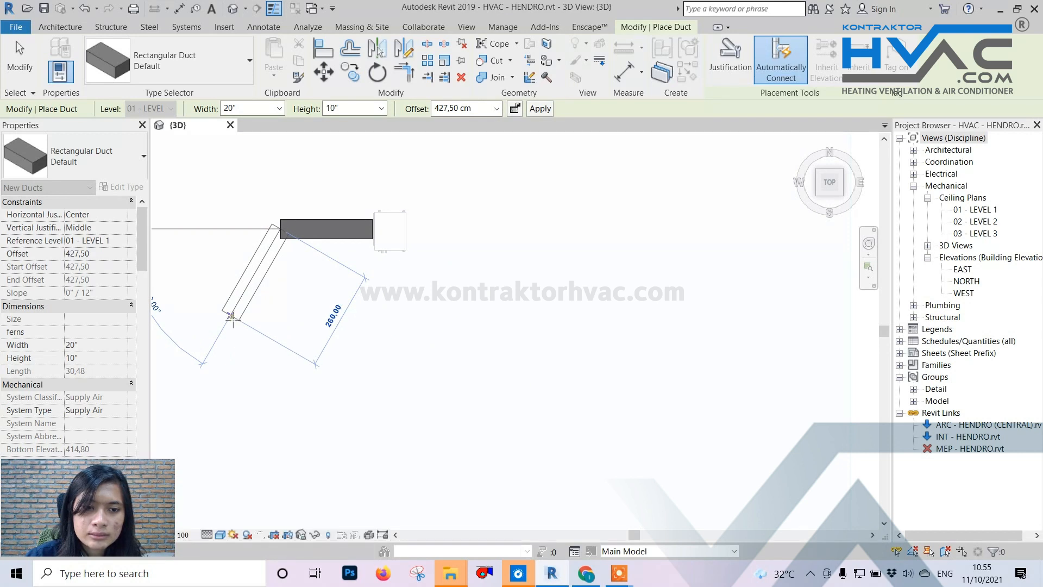
# - Continue the duct from its west end with three angled segments: southwest, south-southeast, and slightly south of east
pyautogui.click(233, 321)
pyautogui.scroll(-2, 399, 348)
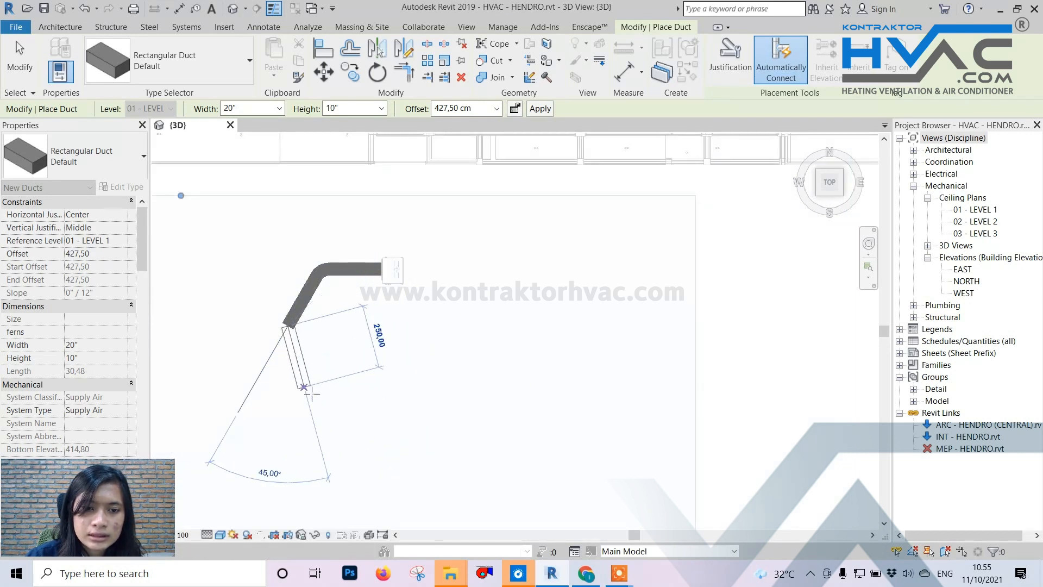
pyautogui.click(313, 392)
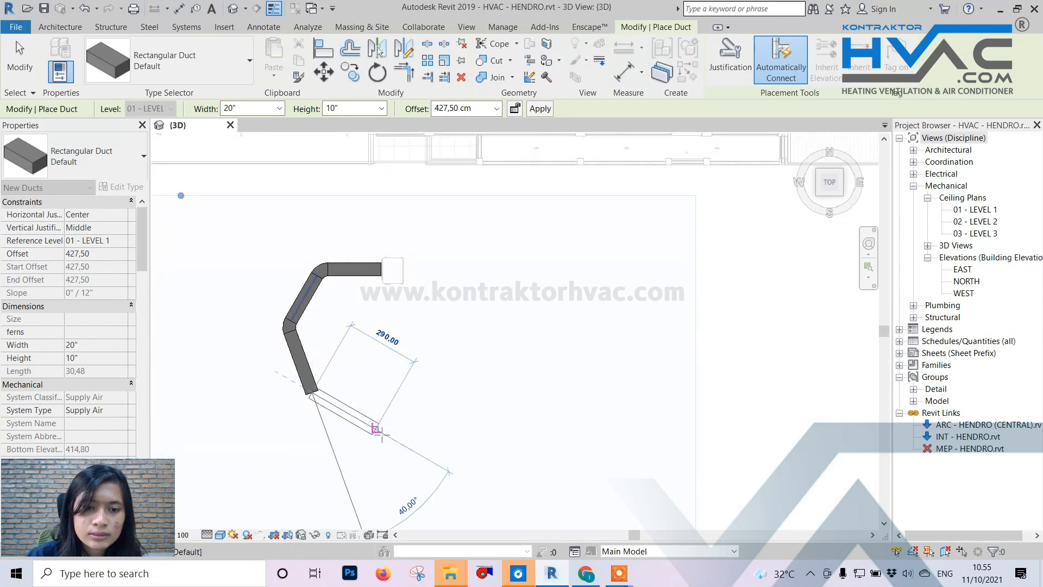
pyautogui.click(423, 408)
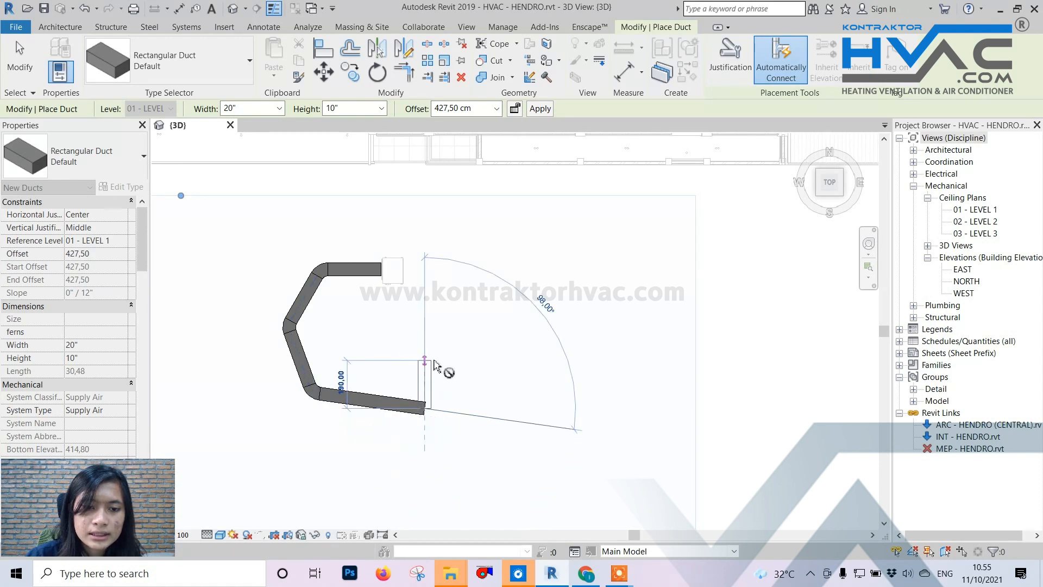
# - Extend the duct run with a segment due south, one due west, and one angled northwest
pyautogui.scroll(-1, 430, 380)
pyautogui.click(426, 470)
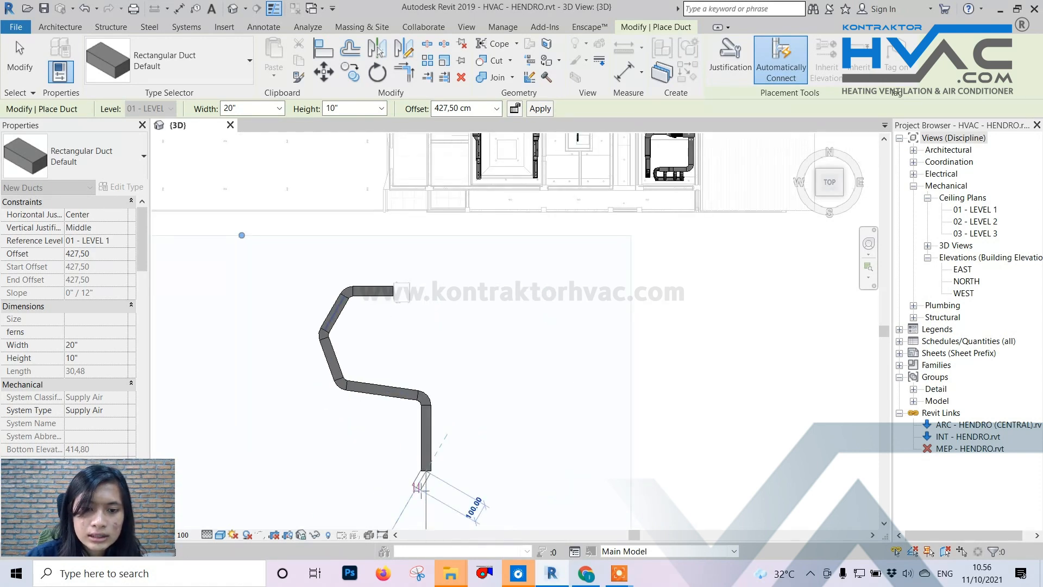
pyautogui.scroll(2, 424, 473)
pyautogui.click(343, 458)
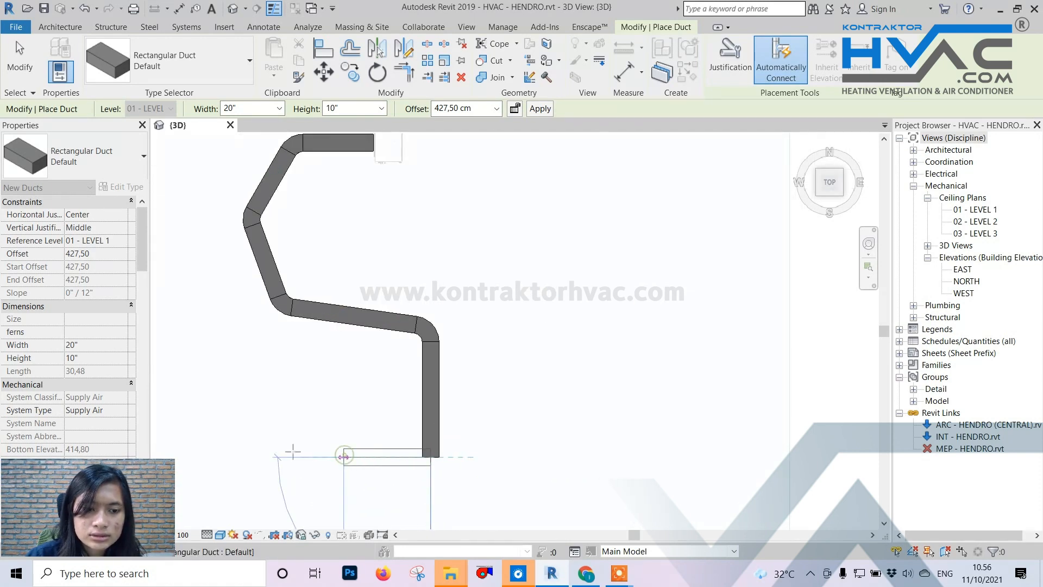
pyautogui.click(239, 397)
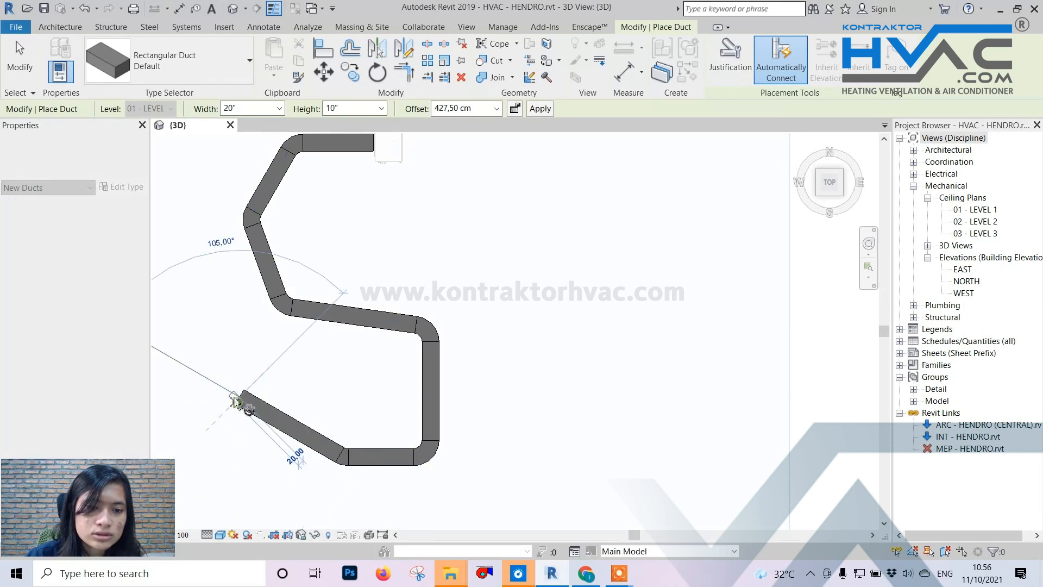
pyautogui.click(60, 27)
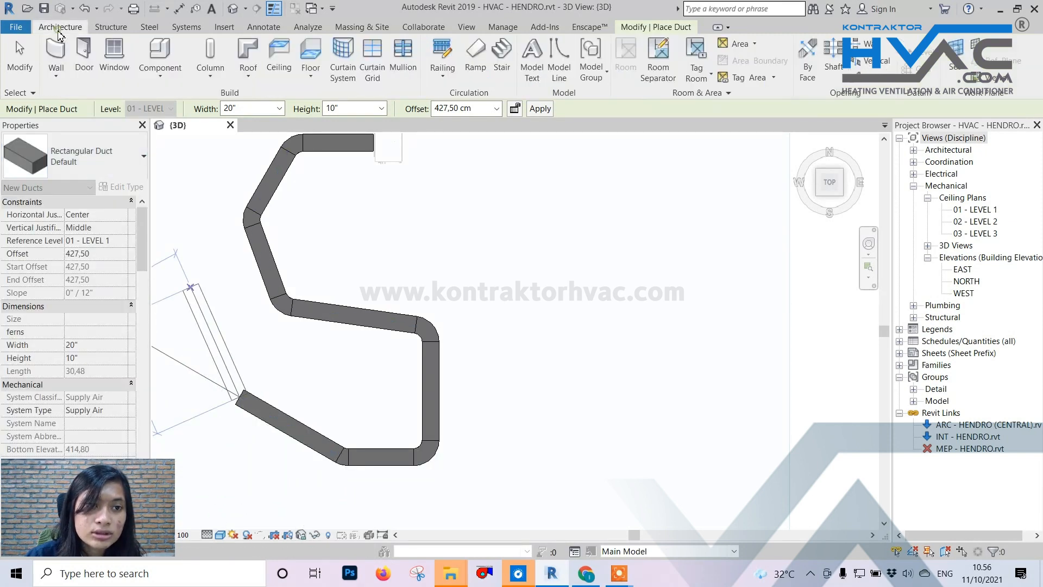